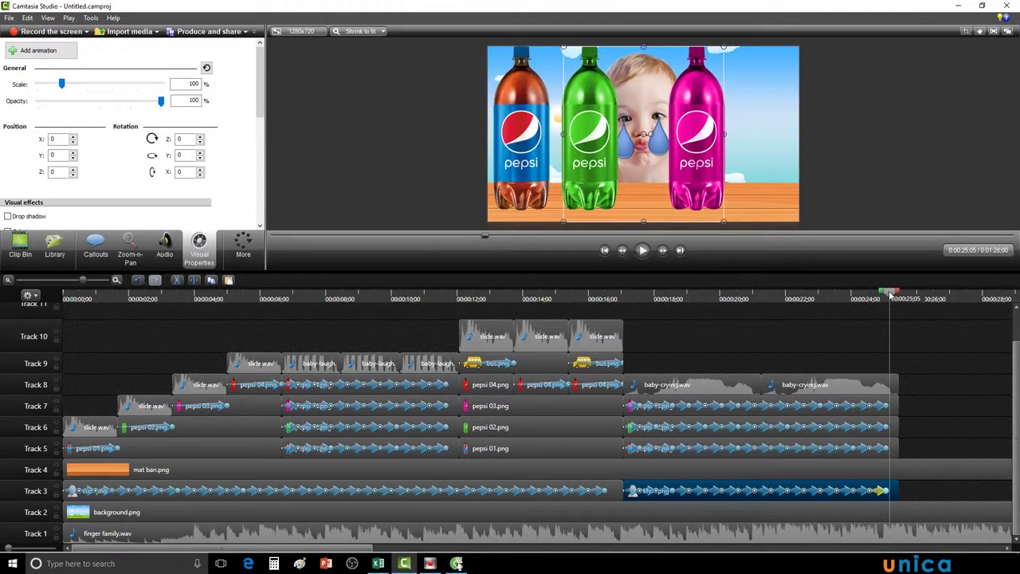
Place the playhead at 0:00:25;14, at the end of the baby-crying clips.
mouse_move(891, 295)
left_mouse_down()
mouse_move(866, 295)
mouse_move(891, 301)
left_mouse_up()
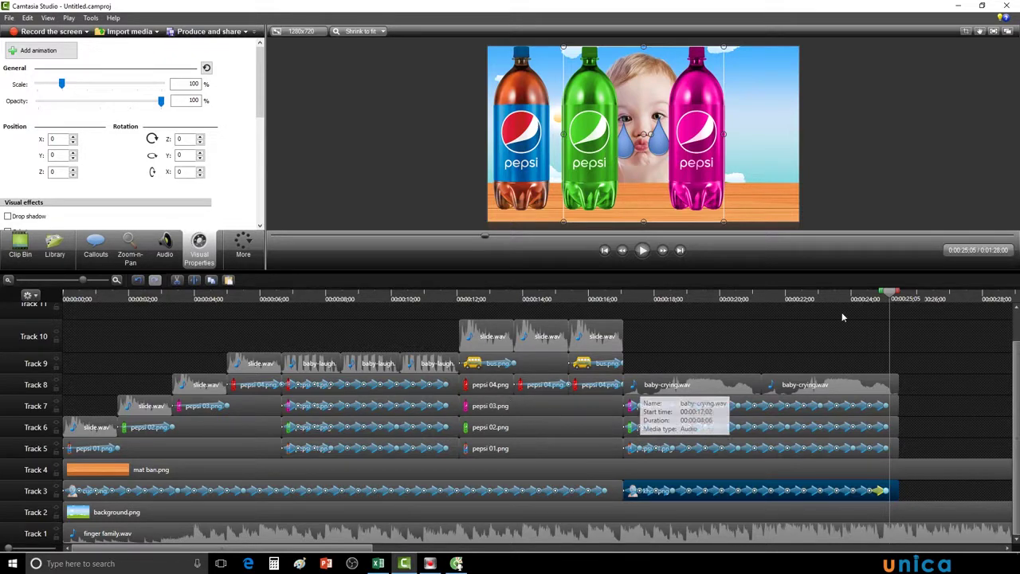
mouse_move(892, 305)
left_mouse_down()
mouse_move(888, 297)
mouse_move(565, 296)
mouse_move(592, 321)
mouse_move(565, 323)
mouse_move(900, 327)
mouse_move(889, 297)
left_mouse_up()
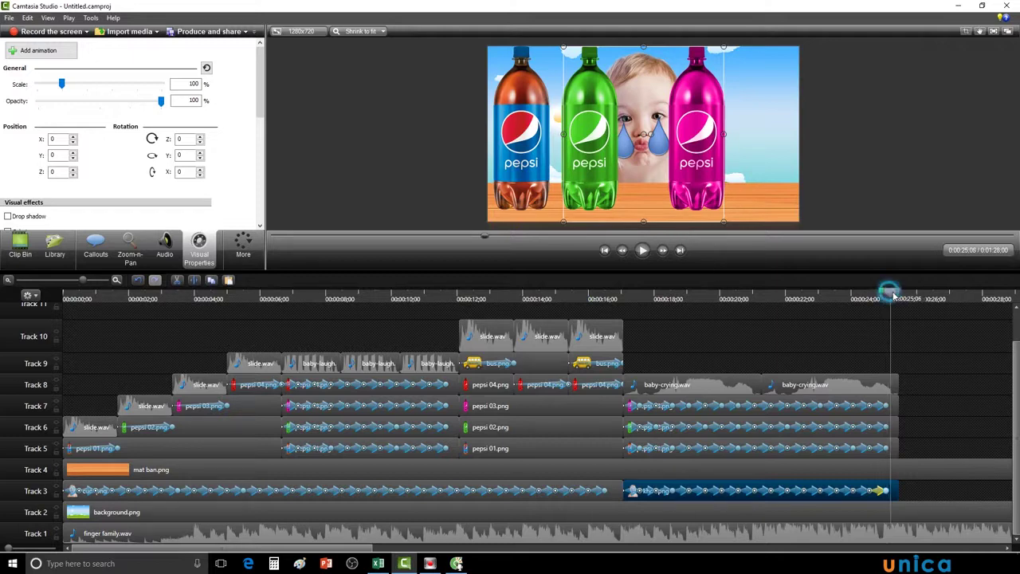
mouse_move(893, 296)
left_mouse_down()
mouse_move(569, 299)
mouse_move(577, 314)
mouse_move(566, 314)
mouse_move(626, 301)
mouse_move(901, 298)
left_mouse_up()
Copy the three slide.wav, two bus.png and pepsi 01, 02 and 03 clips of the bus scene and paste them at 0:00:25;14.
left_click(492, 337)
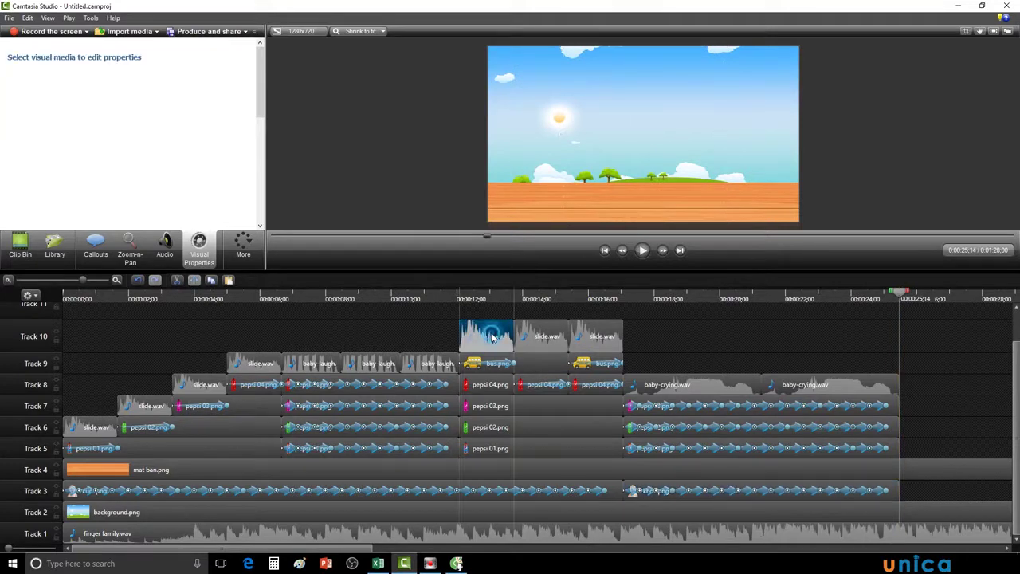
left_click(542, 337, "ctrl")
left_click(597, 337, "ctrl")
left_click(544, 362, "ctrl")
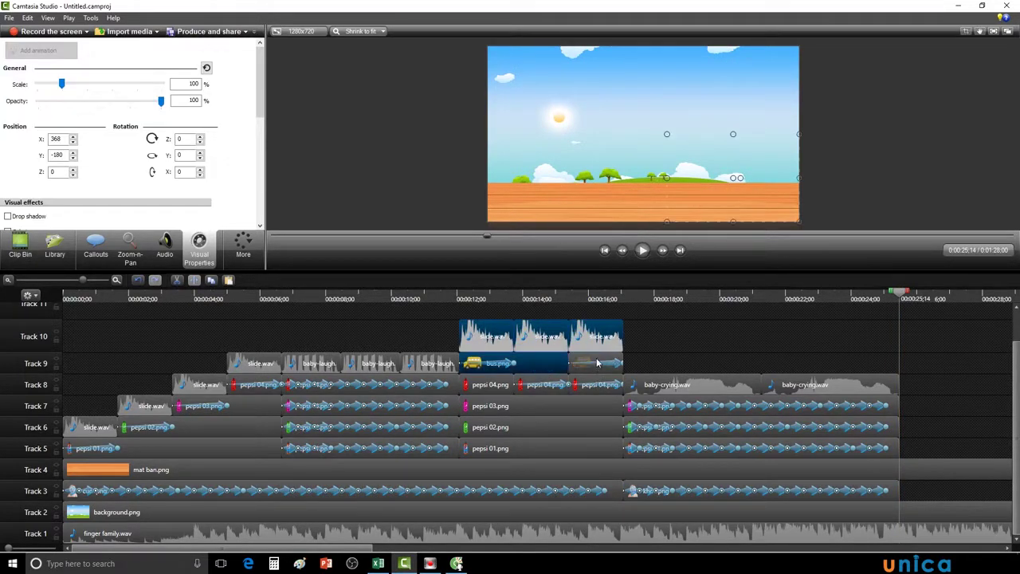
left_click(532, 407, "ctrl")
left_click(535, 424, "ctrl")
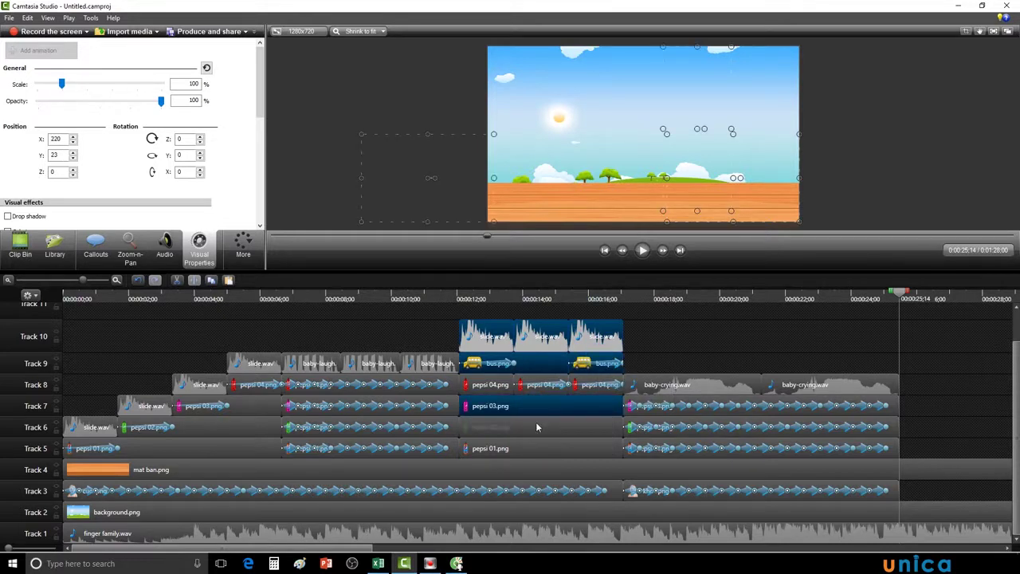
left_click(535, 453, "ctrl")
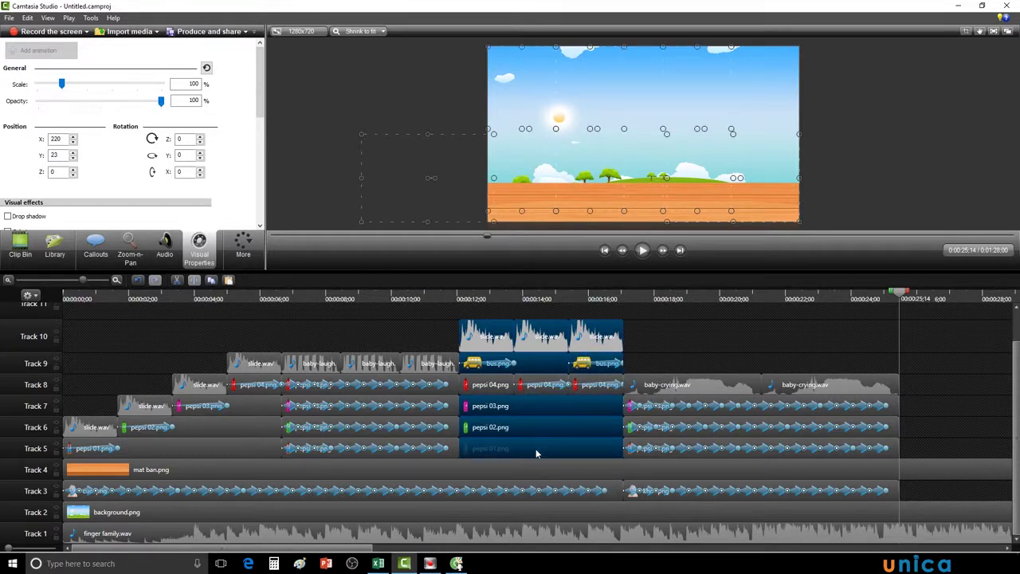
right_click(535, 451)
left_click(569, 312)
left_click_drag(356, 549, 409, 551)
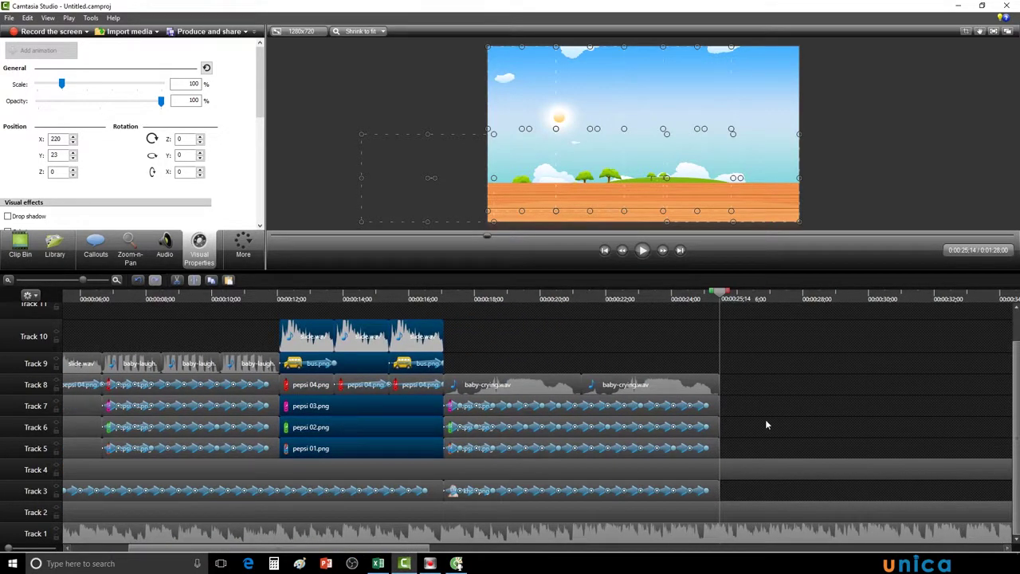
key("ctrl+v")
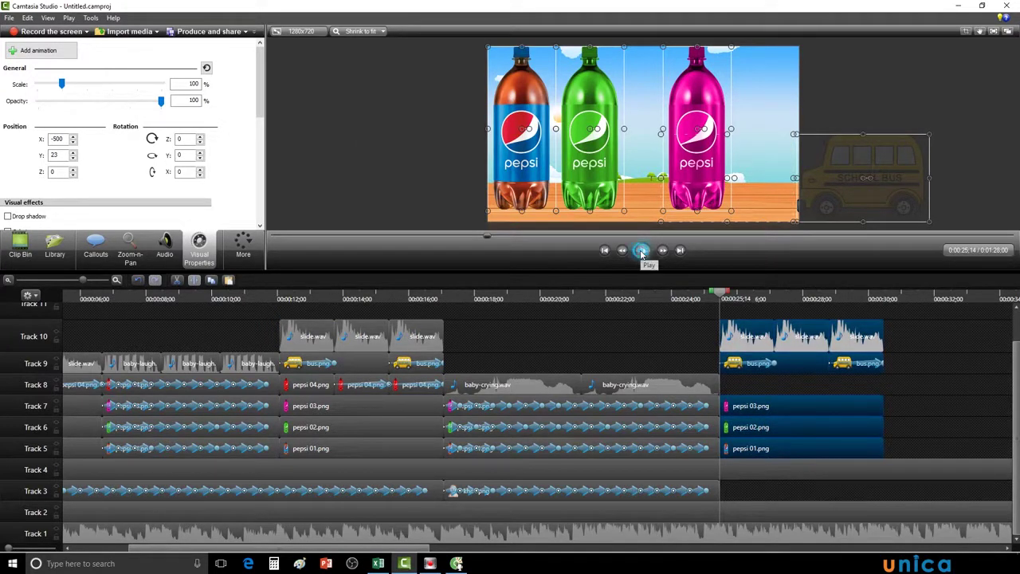
Preview the pasted bus scene and return the playhead to its start at 0:00:25;14.
left_click(642, 252)
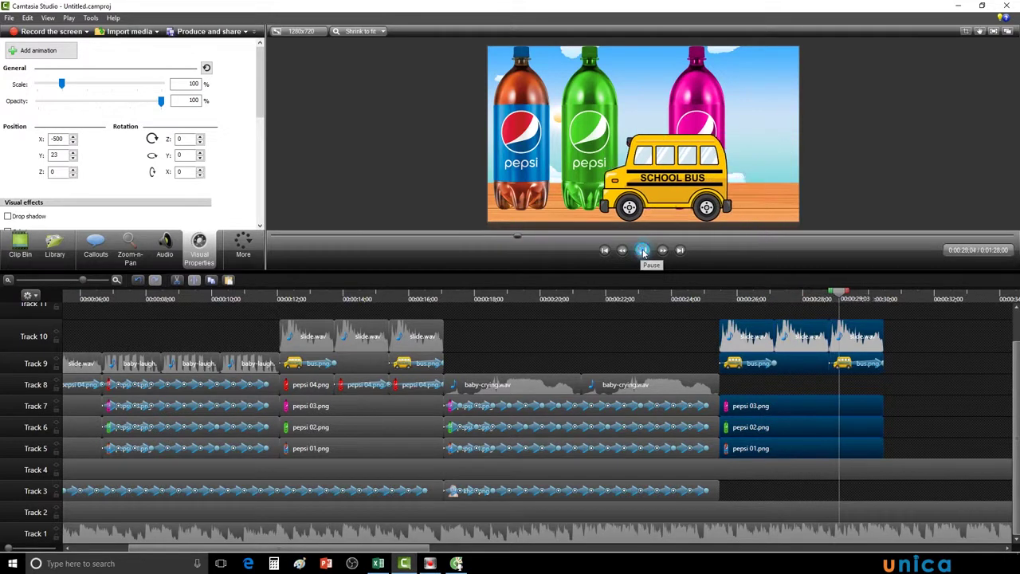
left_click(643, 250)
left_click_drag(843, 301, 720, 301)
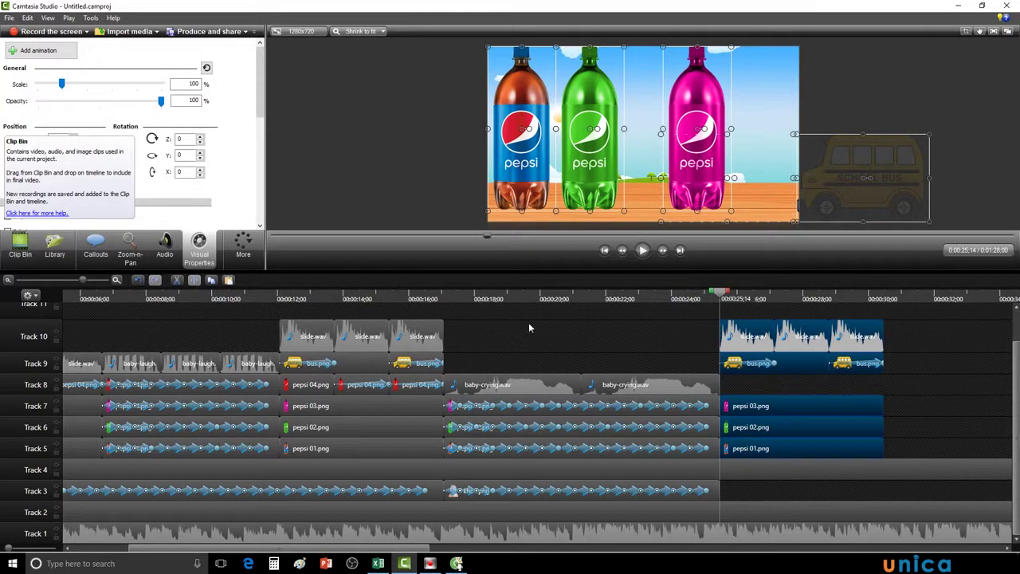
Split the smiling baby clip on Track 3 at 0:00:12;02, where the first bus scene starts.
left_click_drag(717, 293, 271, 349)
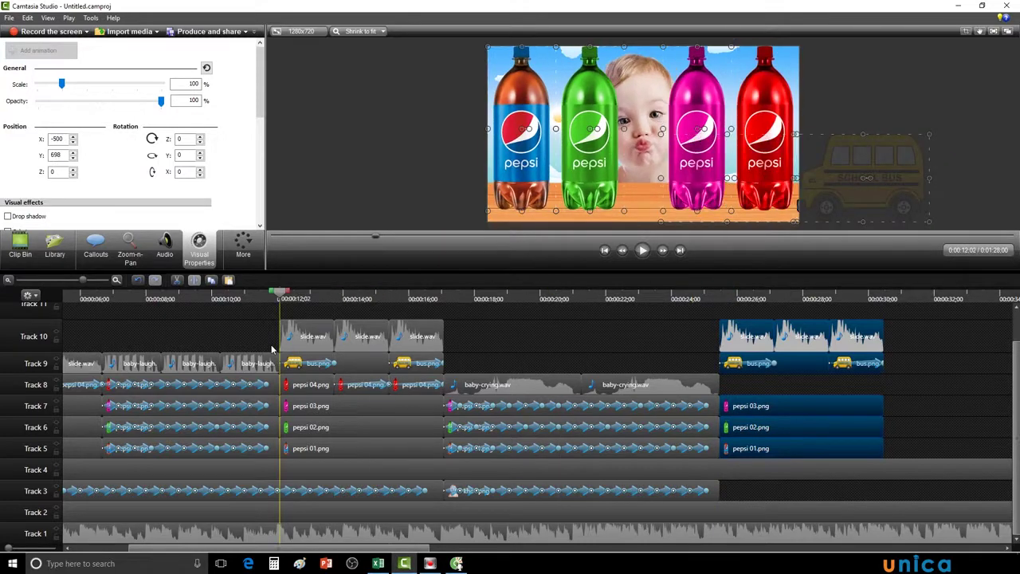
left_click(434, 490)
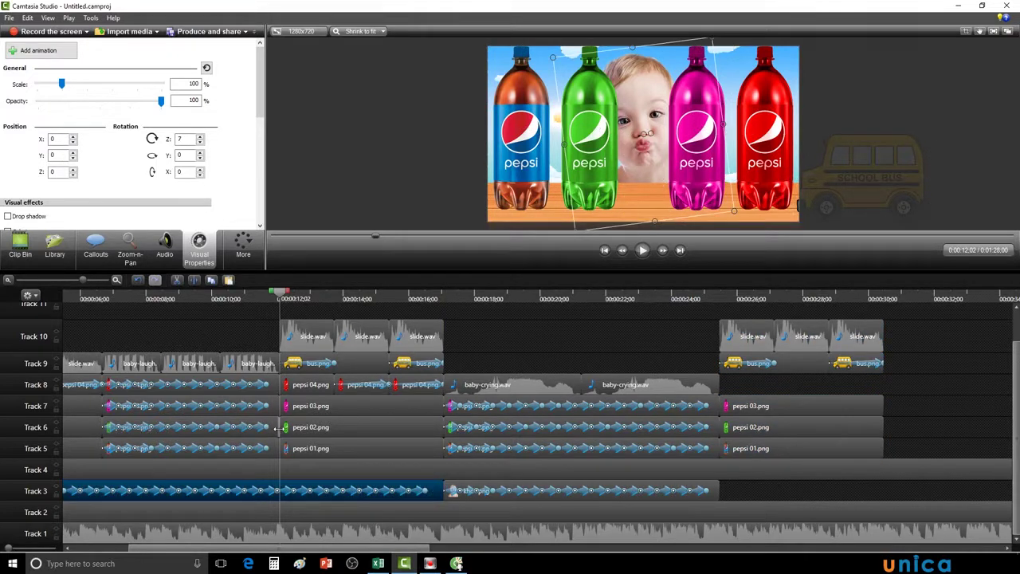
left_click(195, 281)
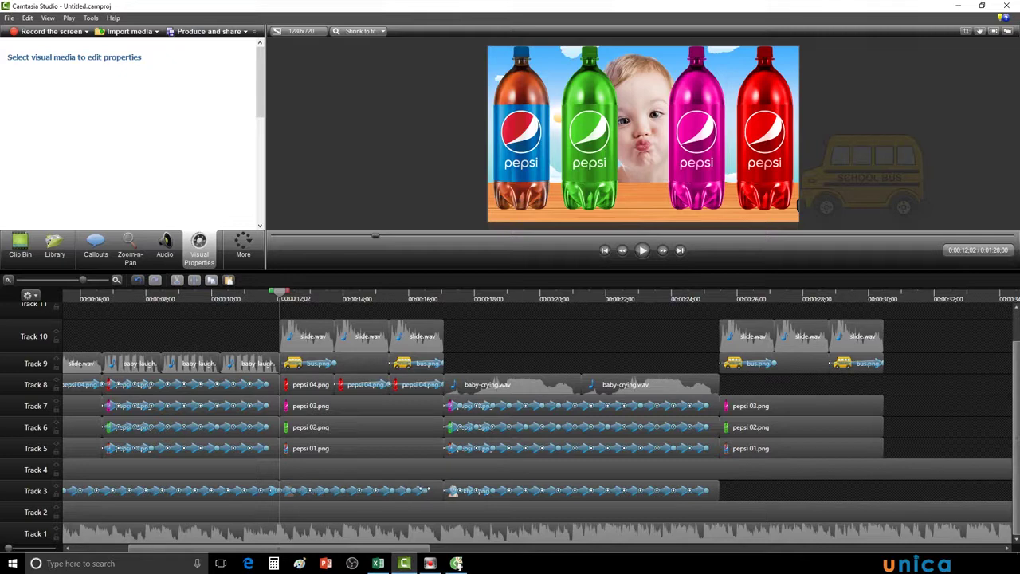
Copy the baby segment after the split, paste it at 0:00:25;14 and move the copy to Track 3.
left_click(434, 490)
right_click(434, 490)
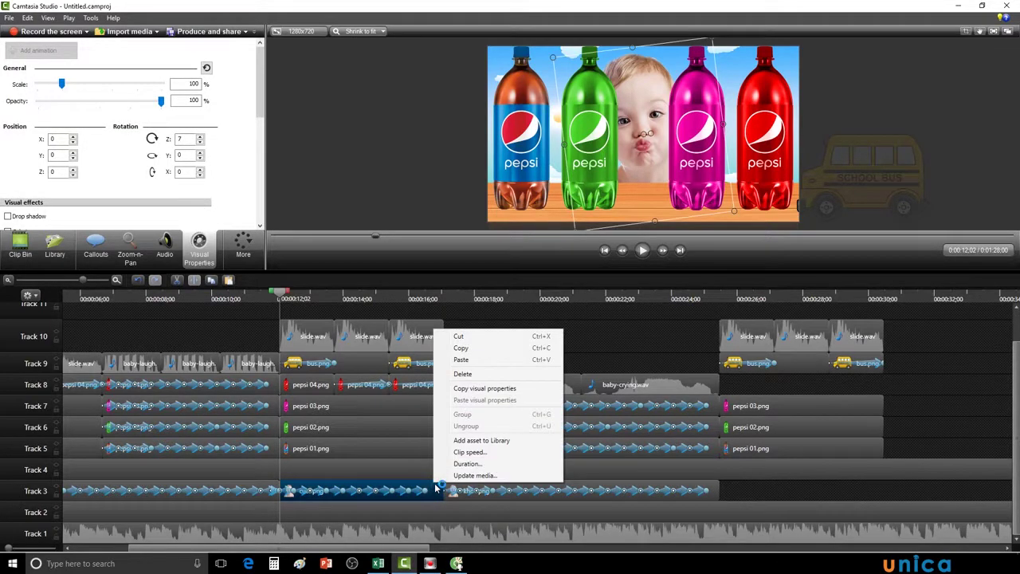
left_click(461, 347)
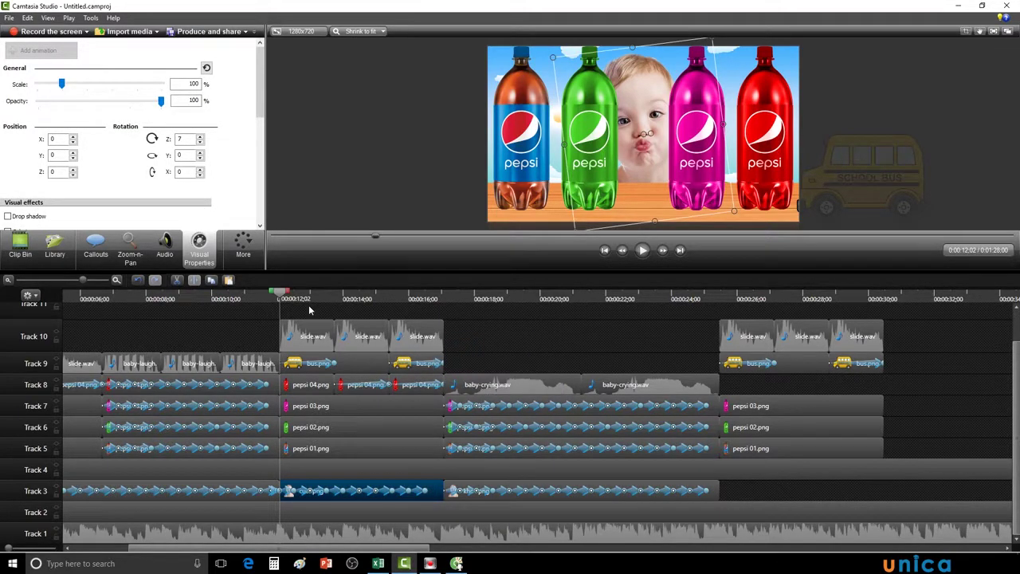
left_click_drag(279, 293, 720, 296)
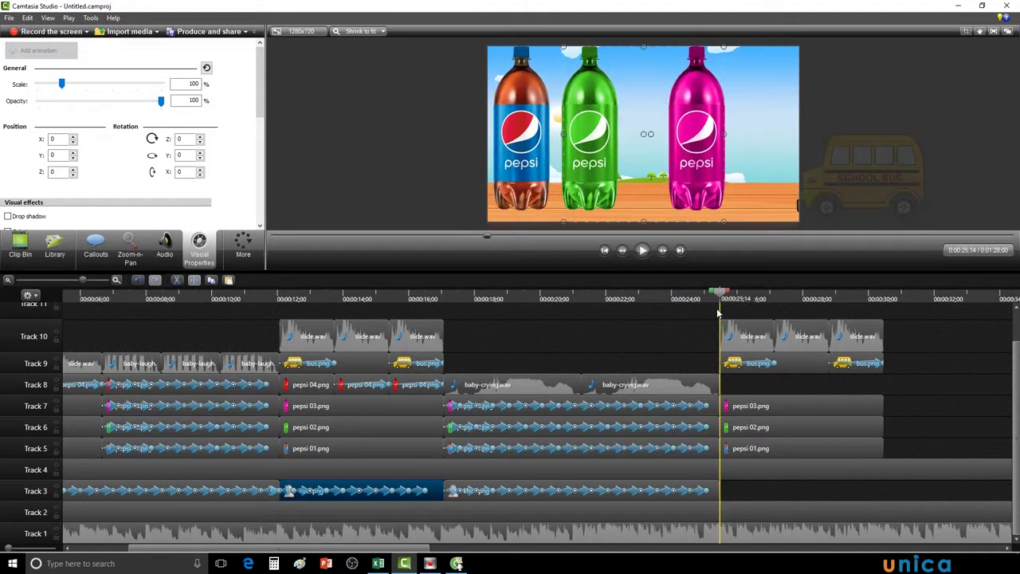
key("ctrl+v")
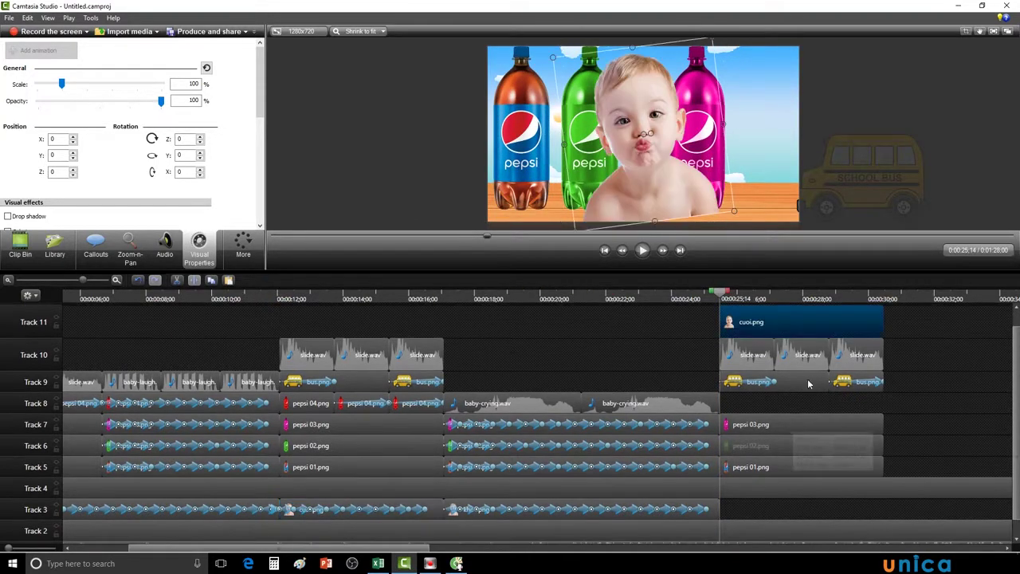
left_click_drag(797, 328, 801, 514)
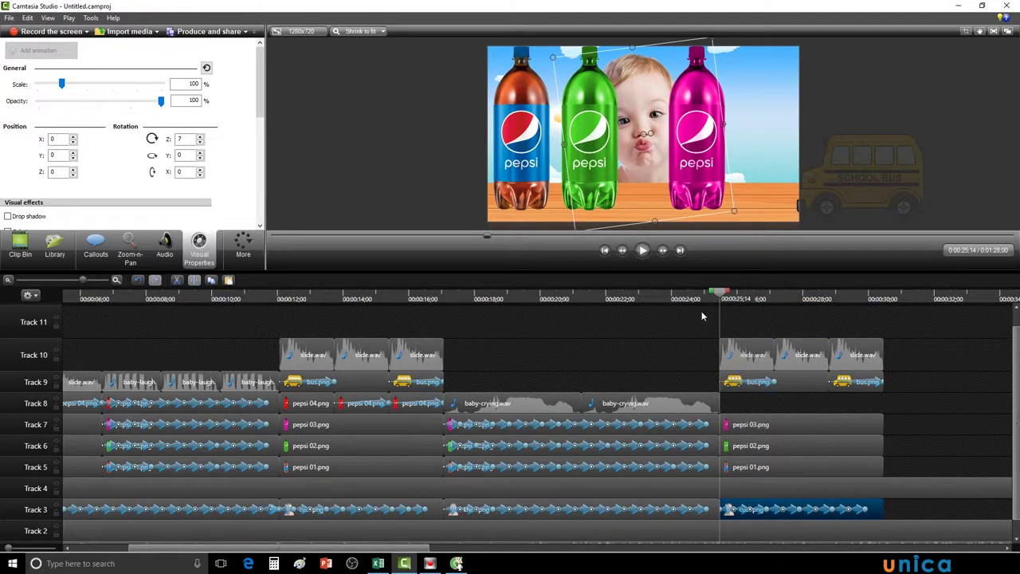
Preview the second bus scene with the baby in it, playing it twice from 0:00:25;14.
left_click(642, 250)
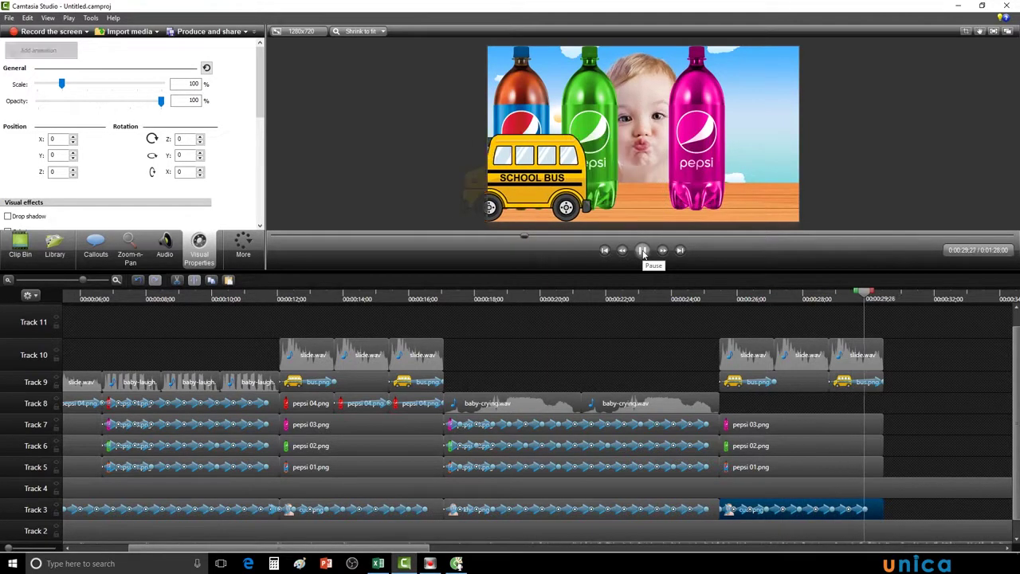
left_click(642, 250)
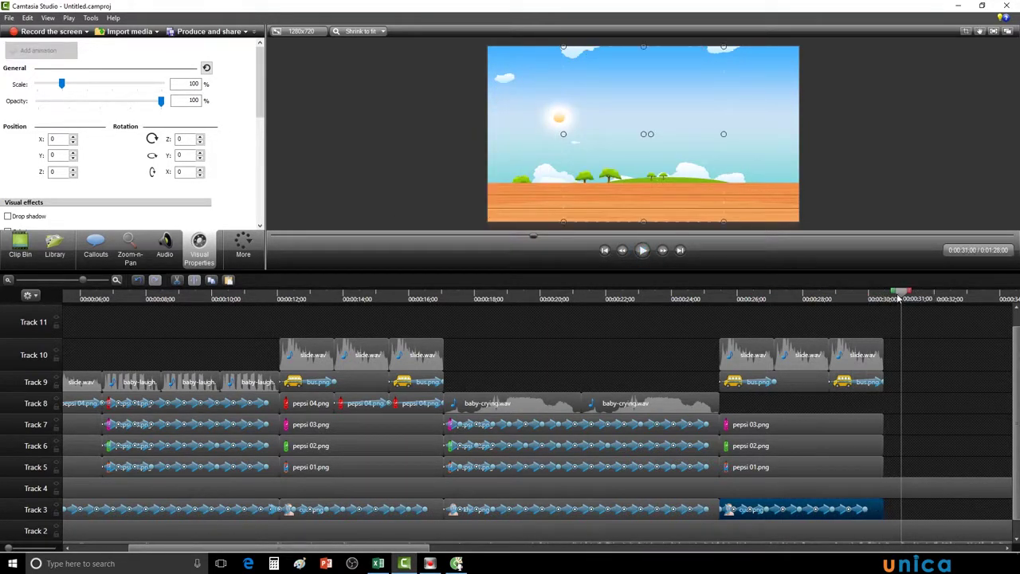
left_click_drag(898, 297, 723, 312)
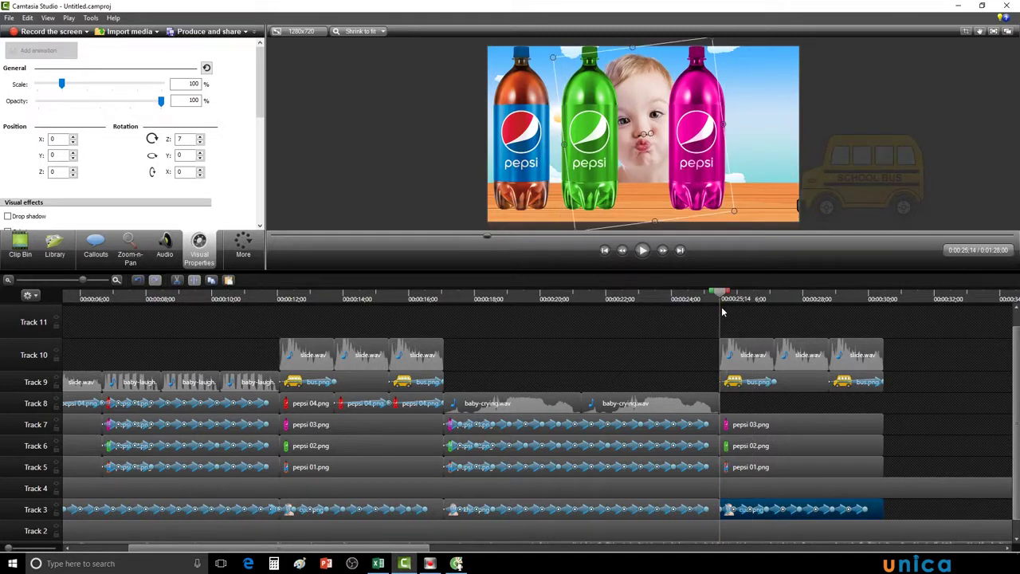
left_click(642, 251)
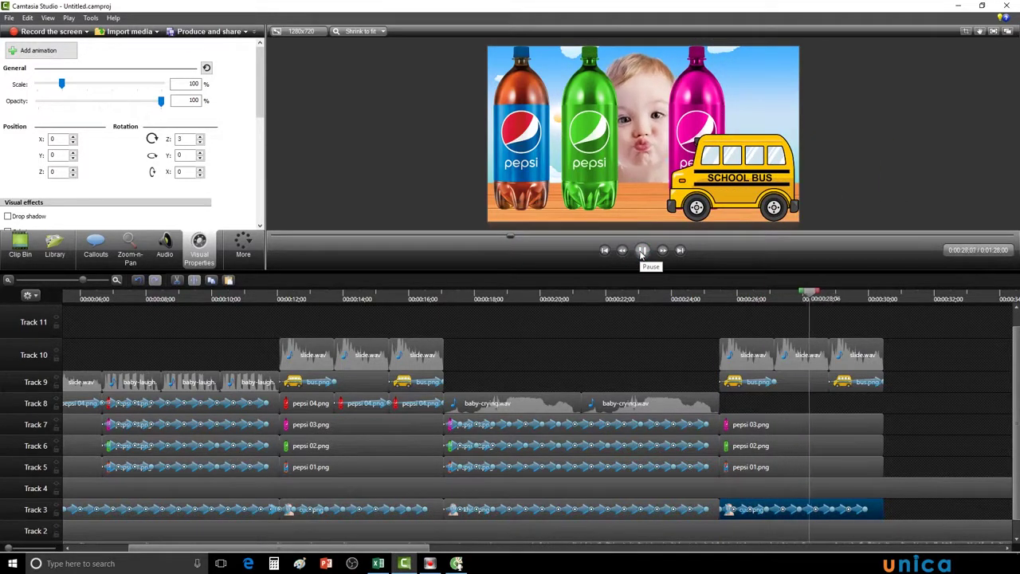
left_click(641, 251)
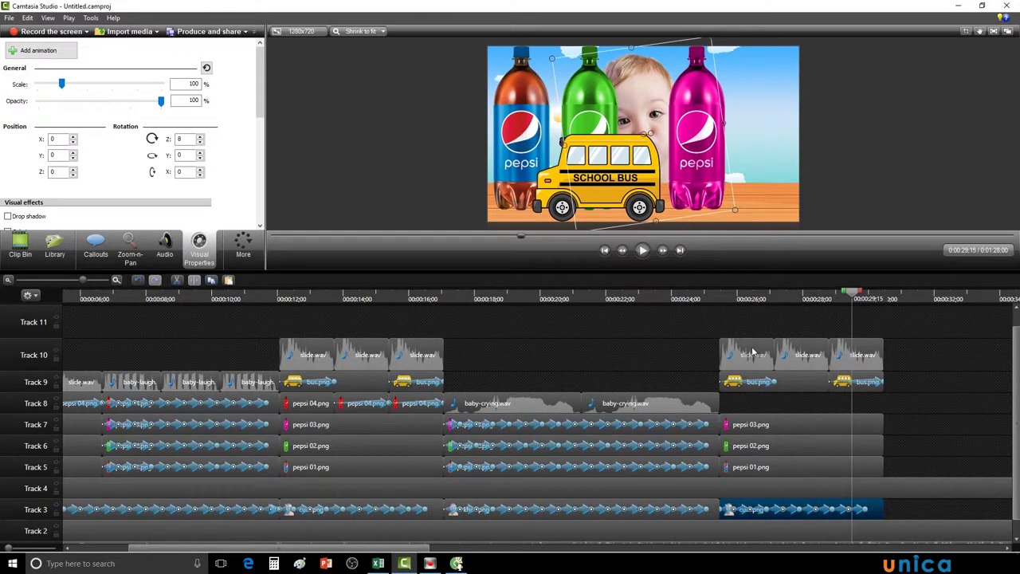
Split the pasted pepsi 03 clip on Track 7 at 0:00:27;04 and 0:00:28;24.
left_click_drag(855, 297, 776, 299)
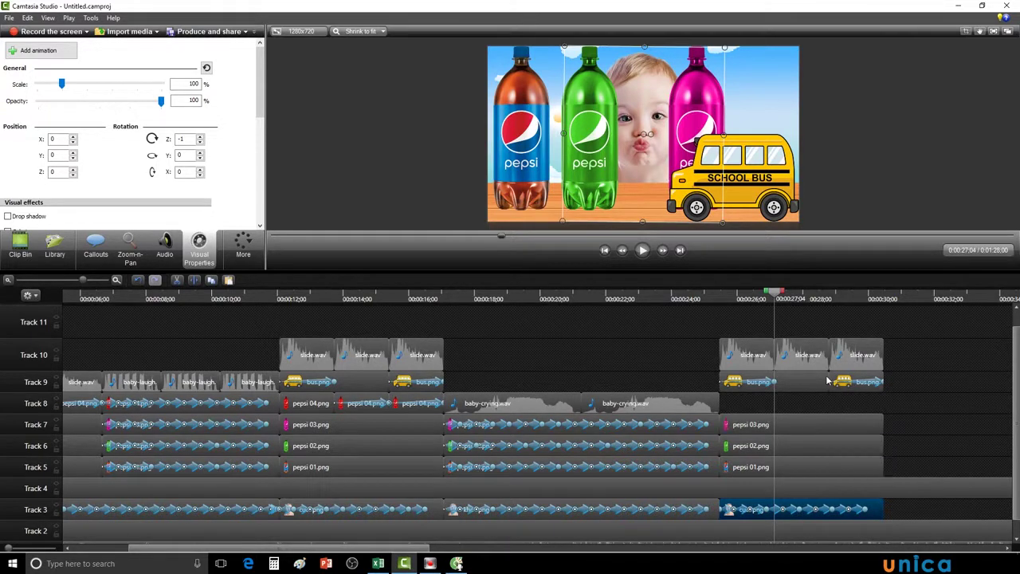
left_click(800, 423)
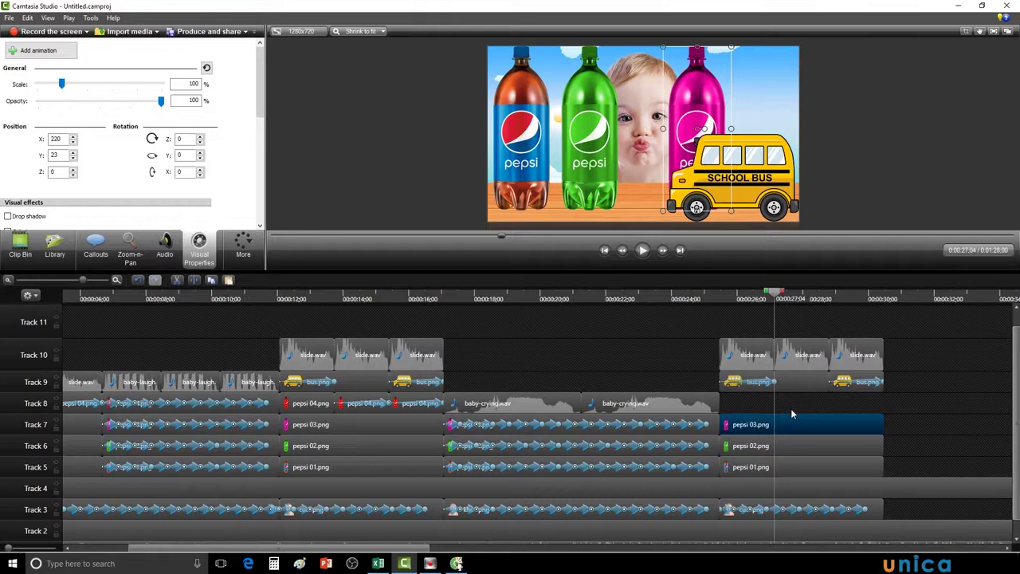
left_click(198, 282)
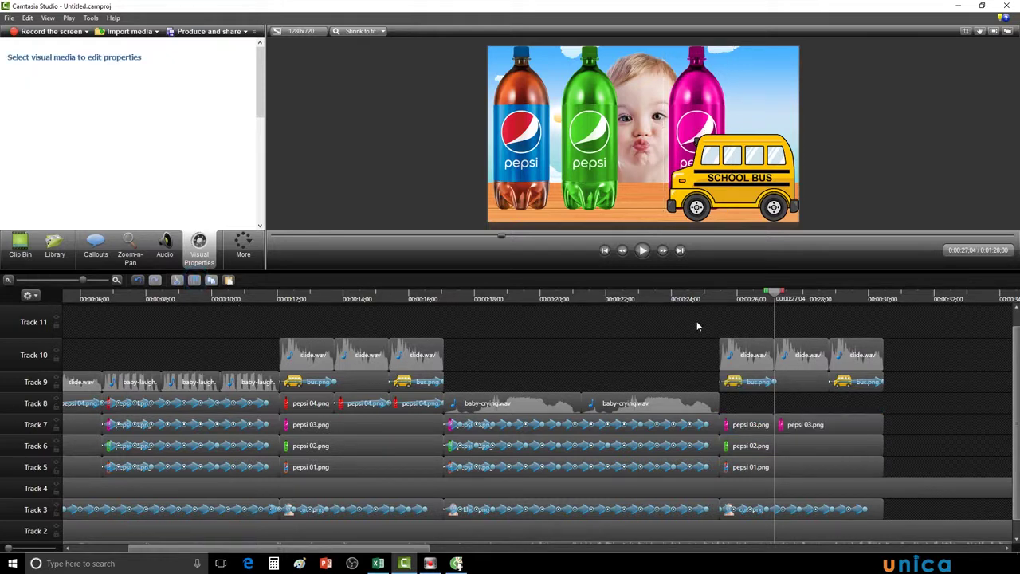
left_click_drag(777, 294, 827, 296)
left_click(808, 423)
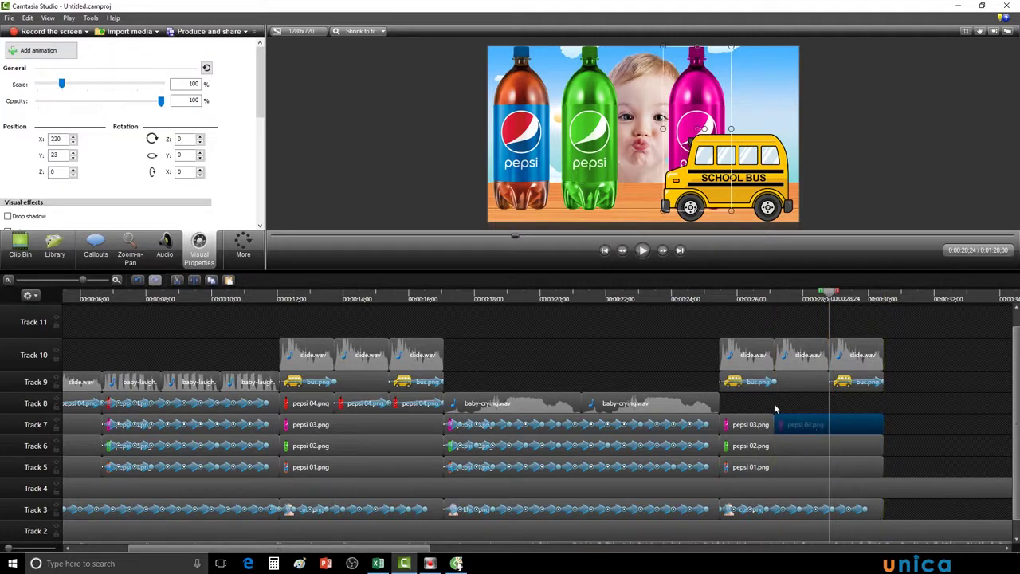
left_click(198, 282)
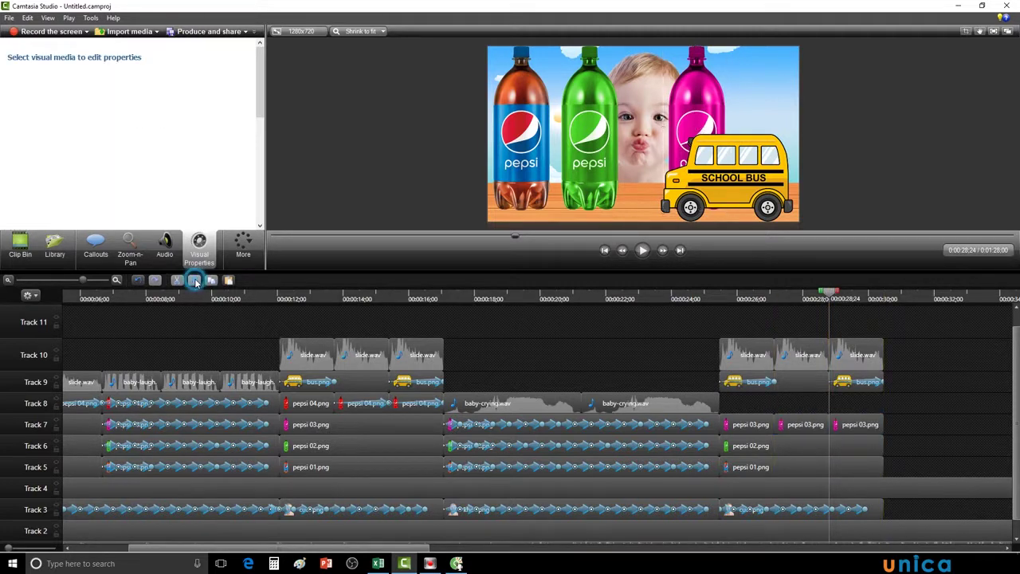
left_click(846, 425)
Cut the movement animations from both pasted bus clips on Track 9.
left_click(761, 384)
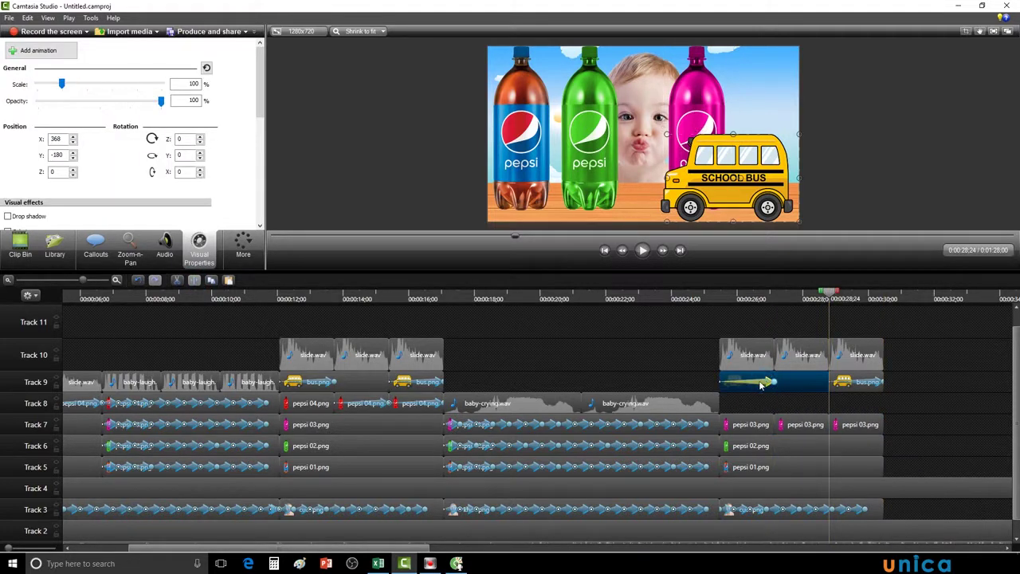
left_click_drag(829, 293, 761, 297)
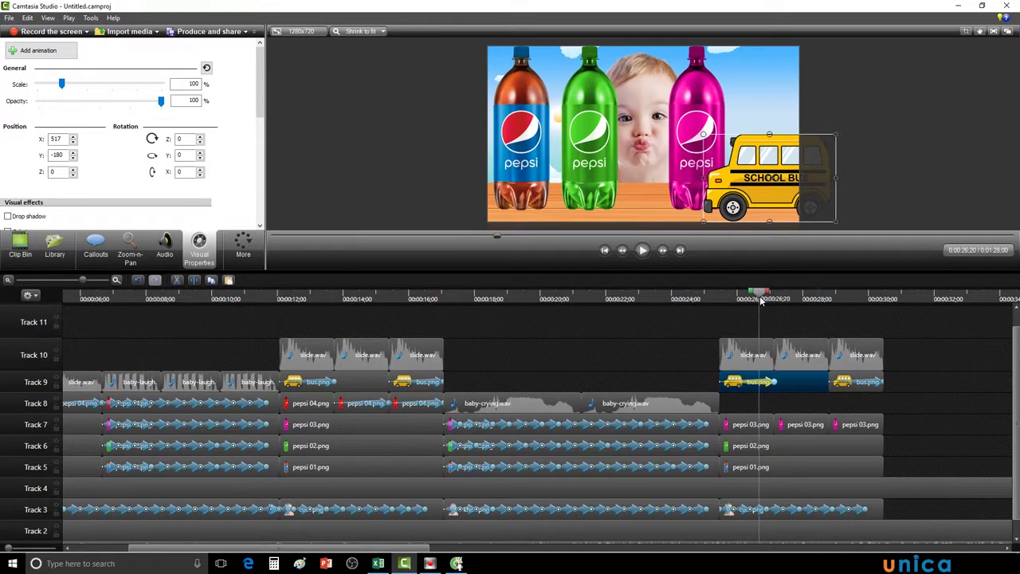
right_click(767, 383)
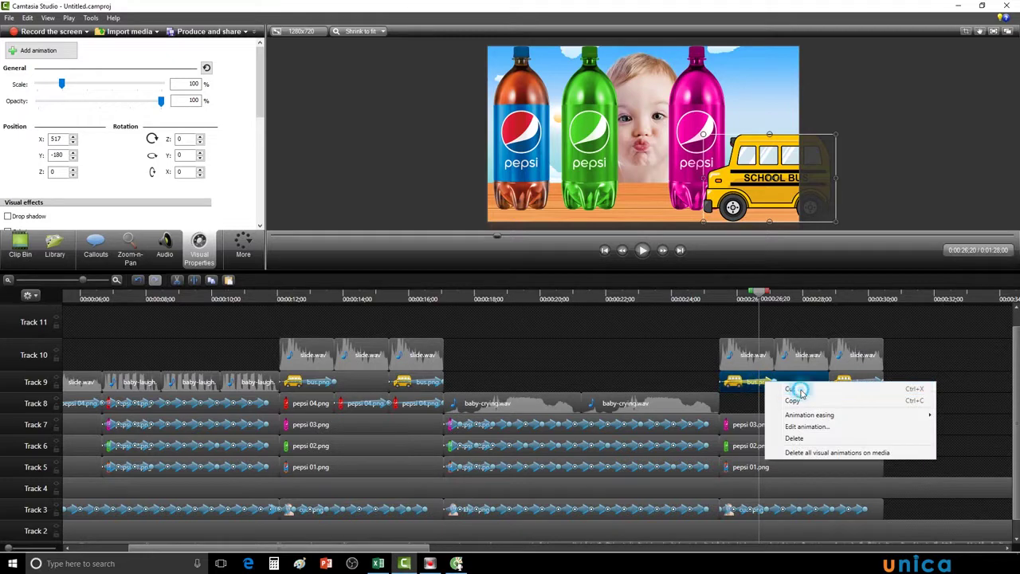
left_click(799, 389)
left_click_drag(761, 296, 858, 296)
left_click(875, 385)
right_click(874, 385)
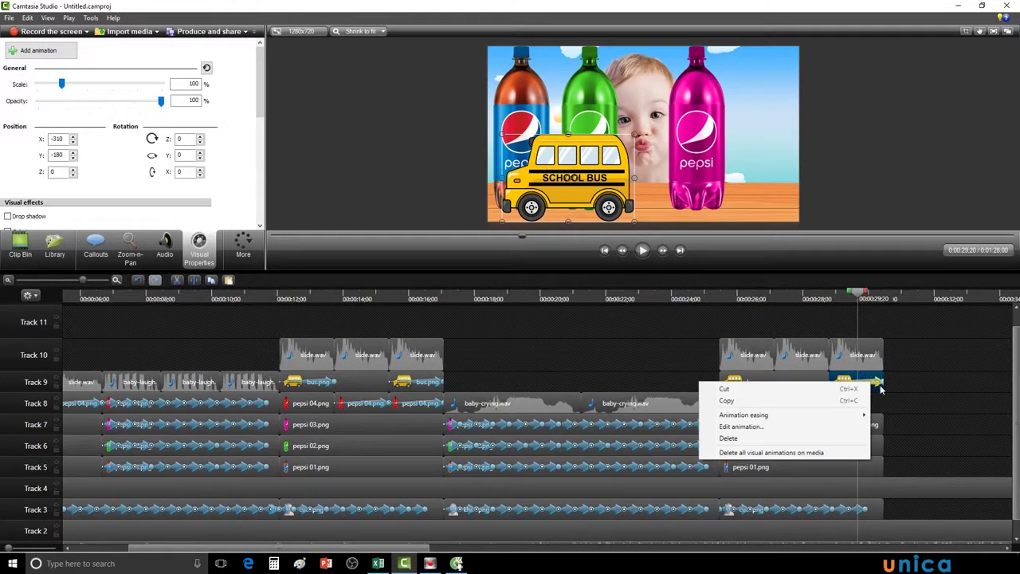
left_click(725, 390)
Animate the first bus clip from 0:00:25;14 to 0:00:27;04 so it stops at X 100 before the pink bottle, and preview it.
left_click_drag(860, 295, 719, 297)
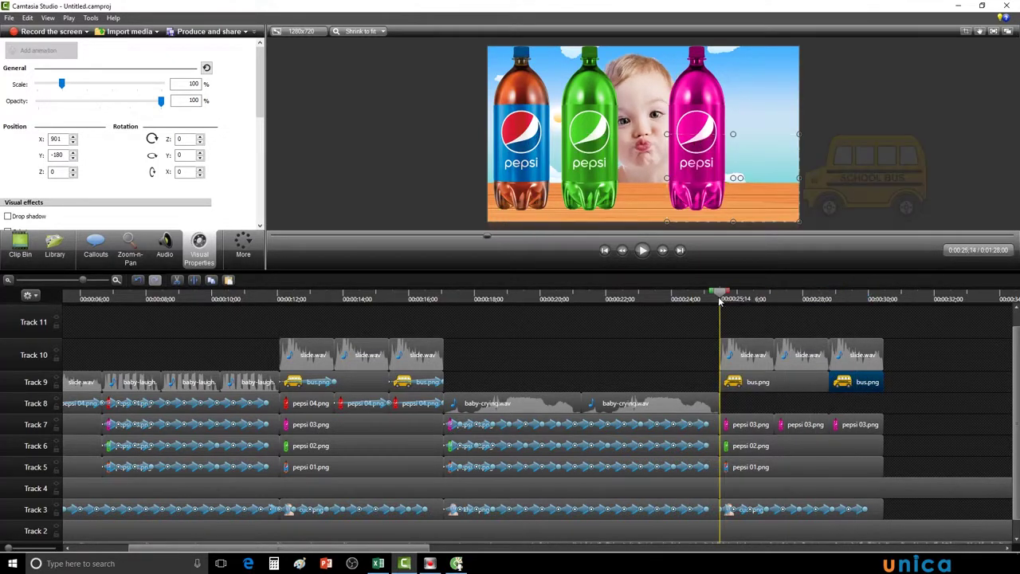
left_click(747, 382)
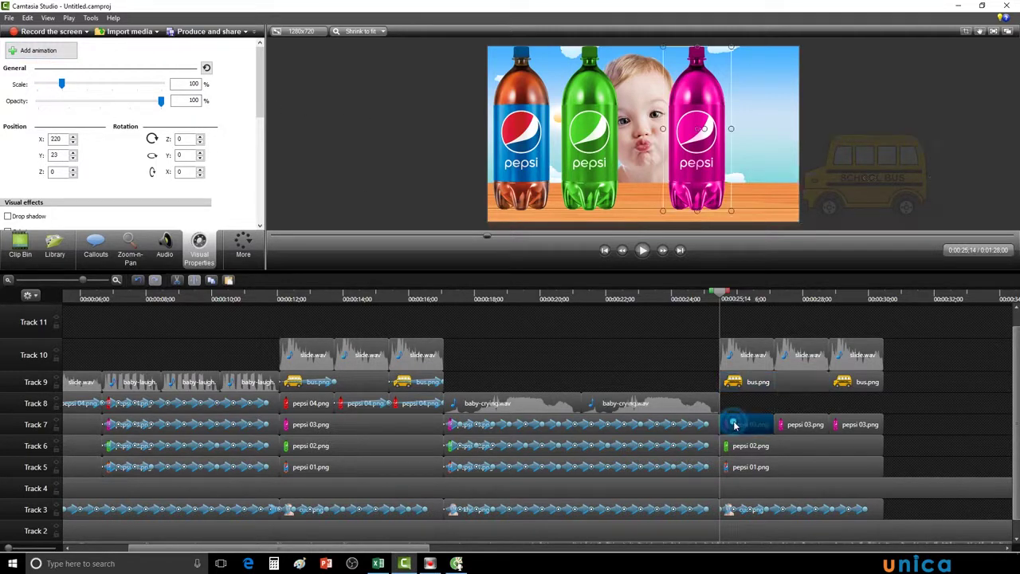
left_click(739, 386)
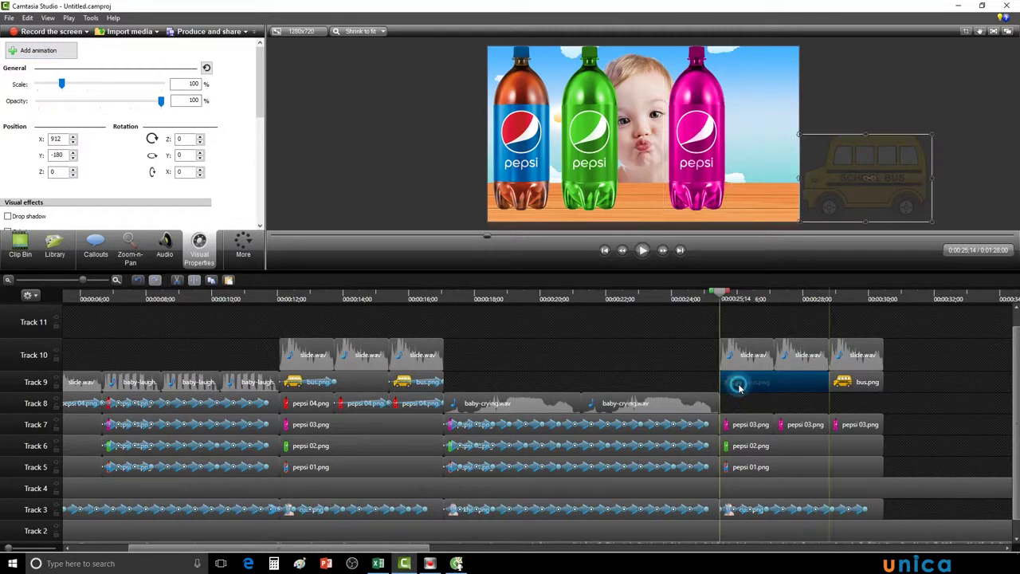
left_click(56, 53)
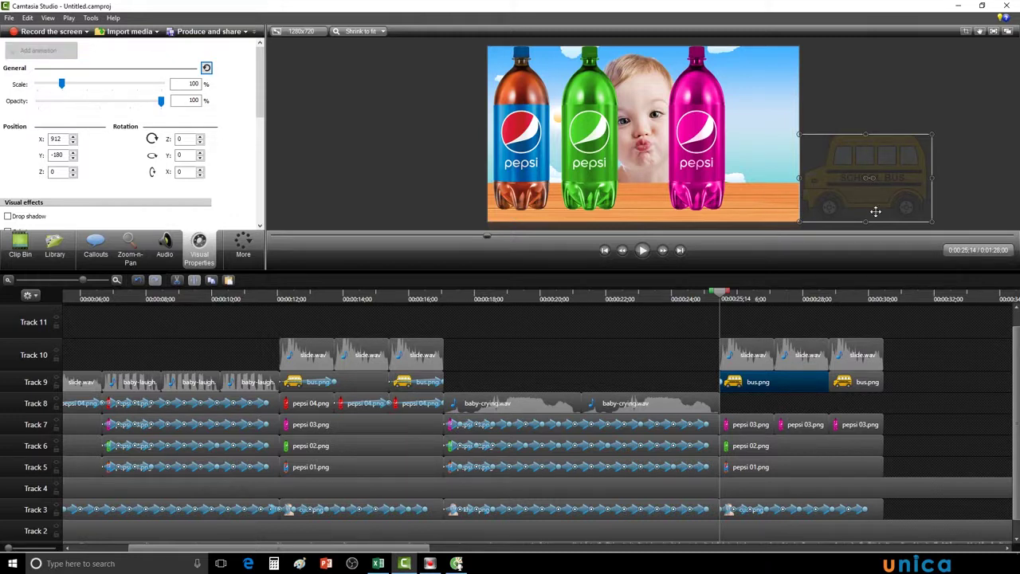
left_click_drag(903, 200, 708, 206)
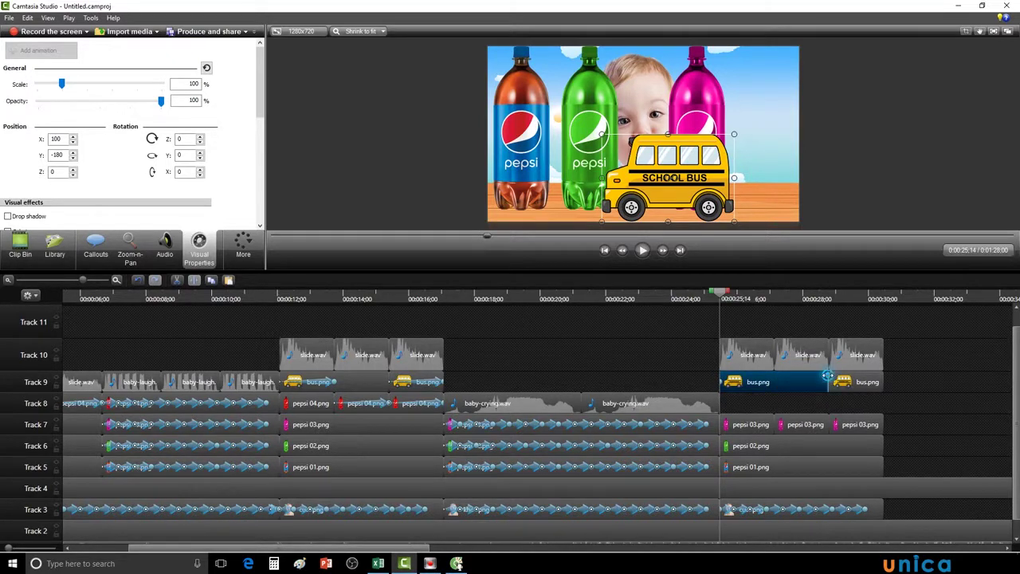
mouse_move(829, 381)
left_mouse_down()
mouse_move(768, 383)
mouse_move(829, 381)
left_mouse_up()
left_click(643, 251)
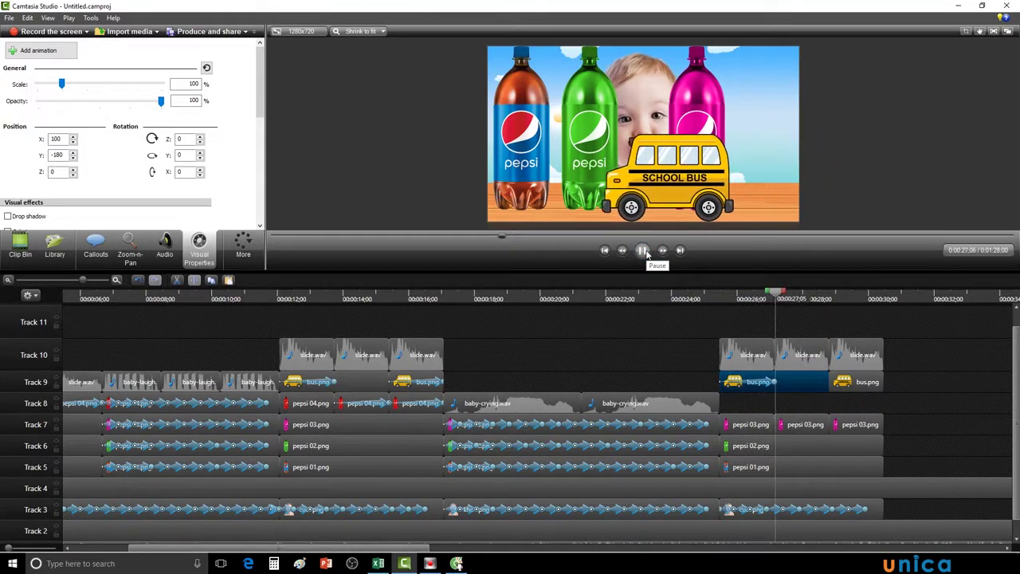
left_click(643, 250)
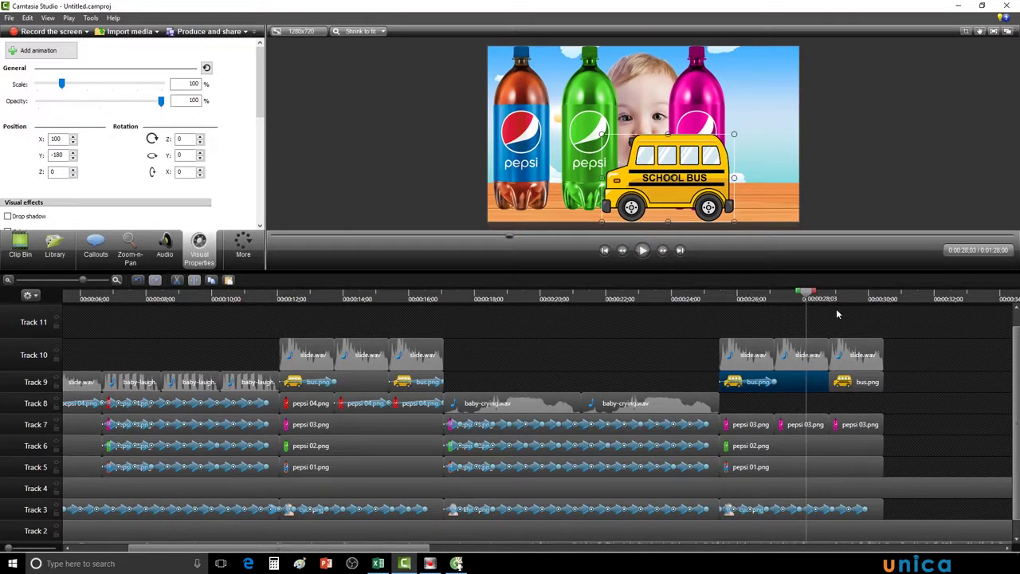
Animate the middle pepsi 03 clip across 0:00:27;04 to 0:00:28;24, raising the bottle onto the bus at Y 338, and preview it.
left_click_drag(810, 295, 781, 308)
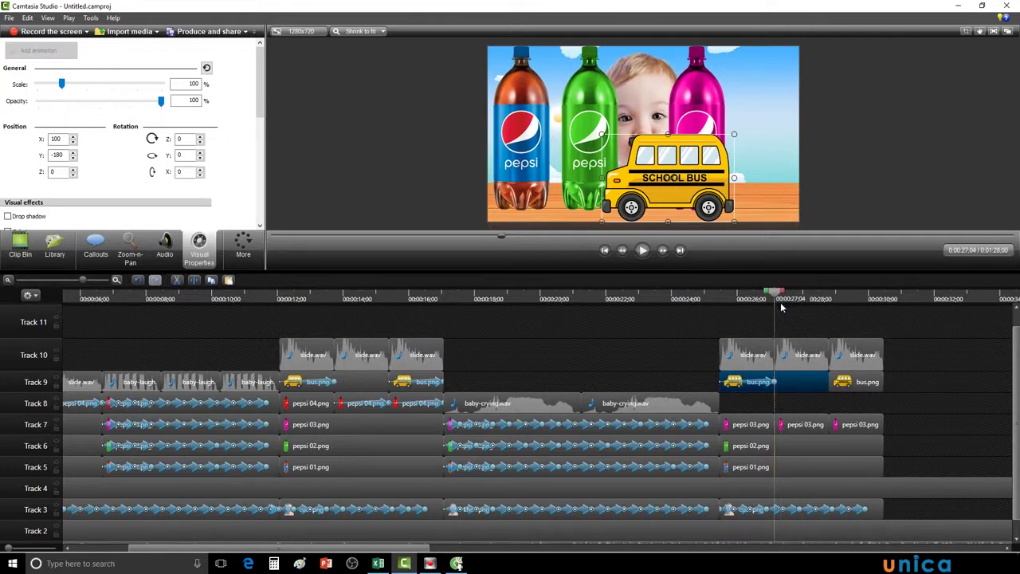
left_click(802, 428)
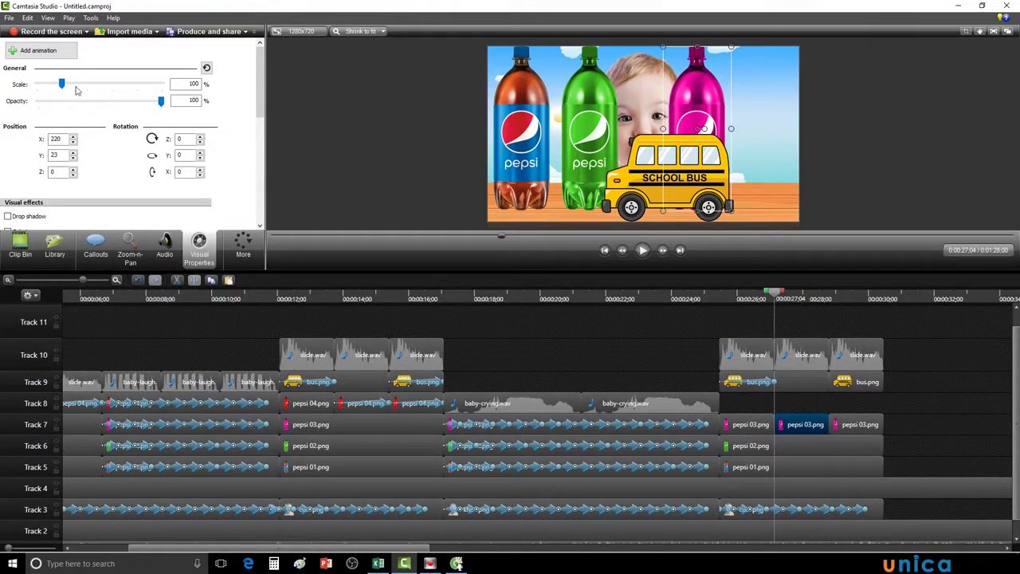
left_click(49, 54)
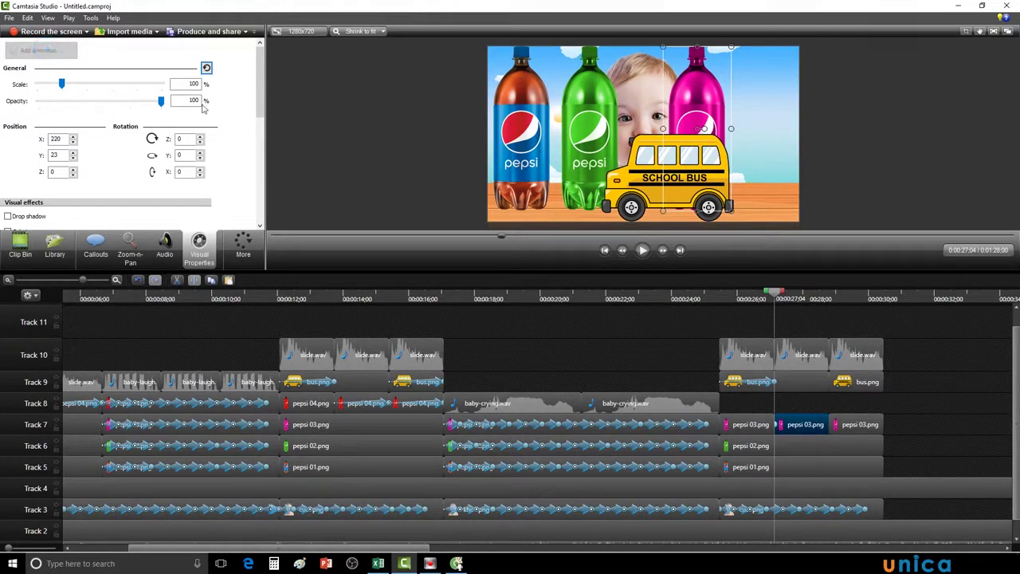
mouse_move(713, 95)
left_mouse_down()
mouse_move(718, 75)
mouse_move(716, 102)
left_mouse_up()
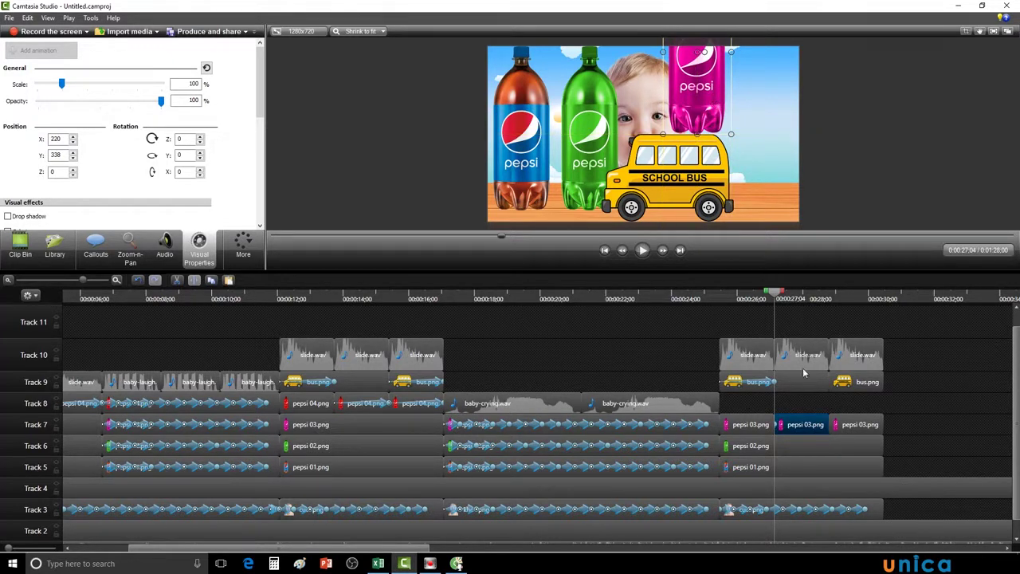
left_click(780, 383)
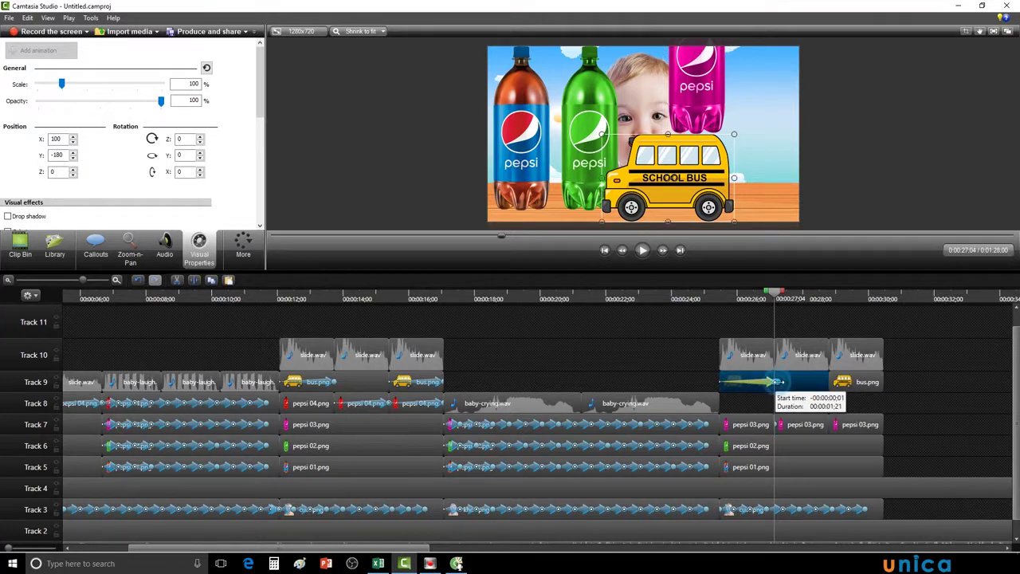
left_click(778, 382)
left_click(777, 382)
left_click(789, 425)
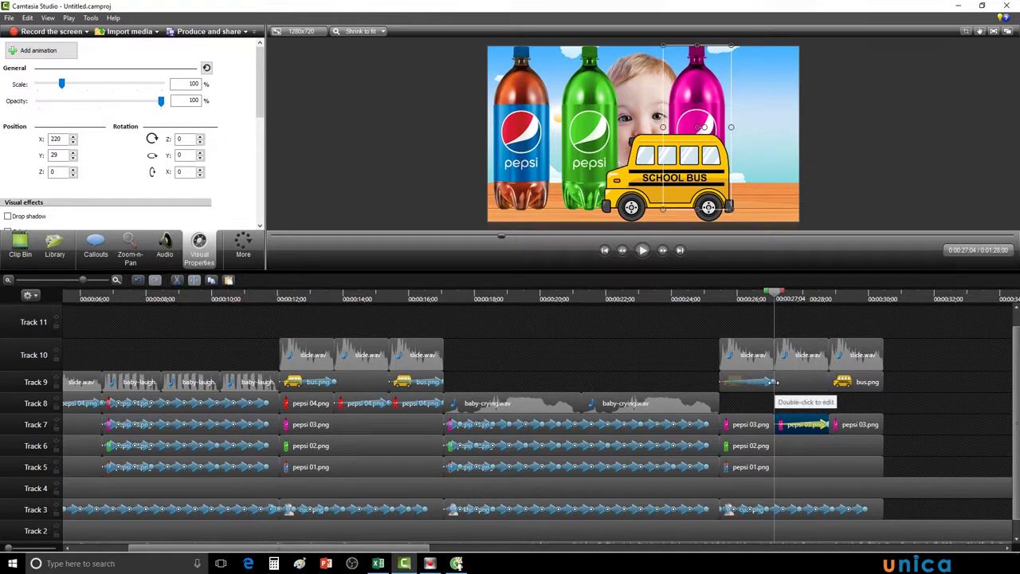
left_click(773, 382)
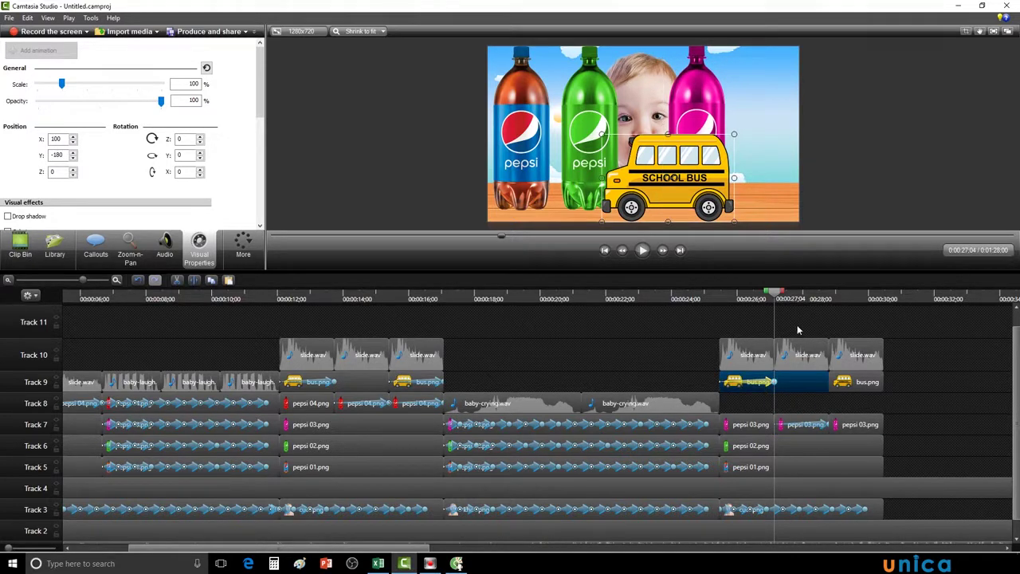
left_click(643, 251)
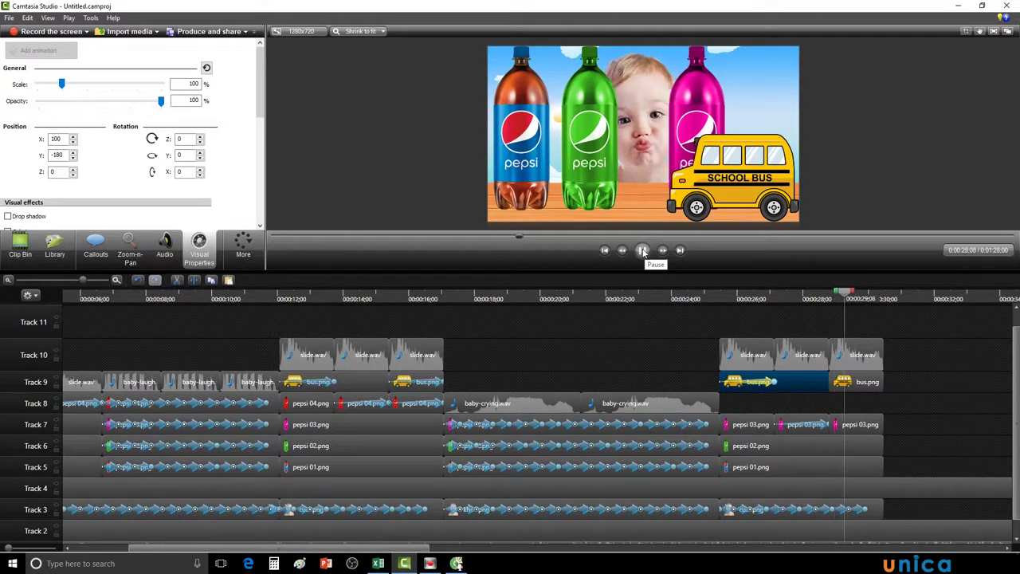
left_click(643, 250)
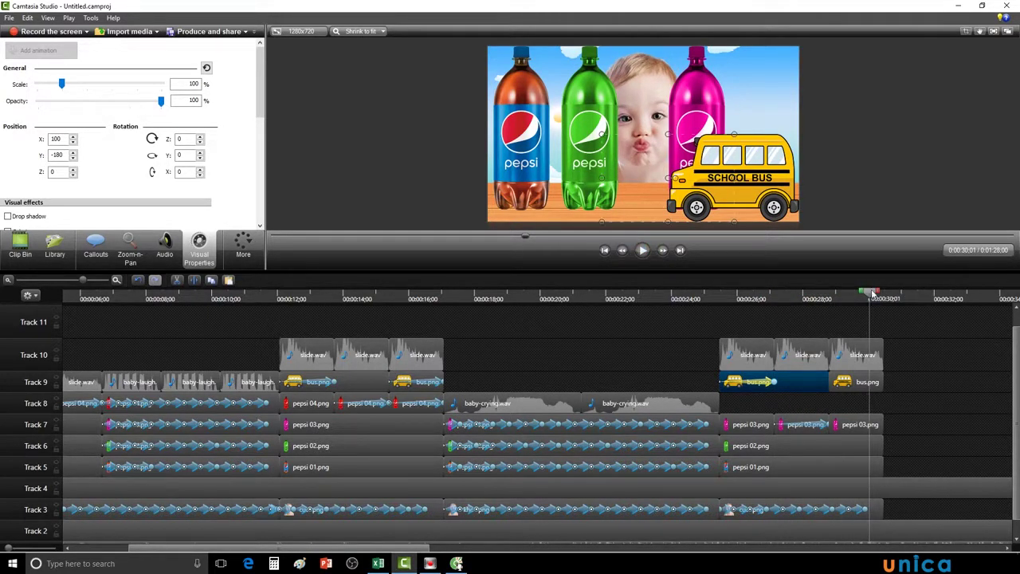
Cut the last bus clip, extend the preceding bus clip over its gap on Track 9, and split it at 0:00:28;24.
left_click_drag(873, 294, 826, 309)
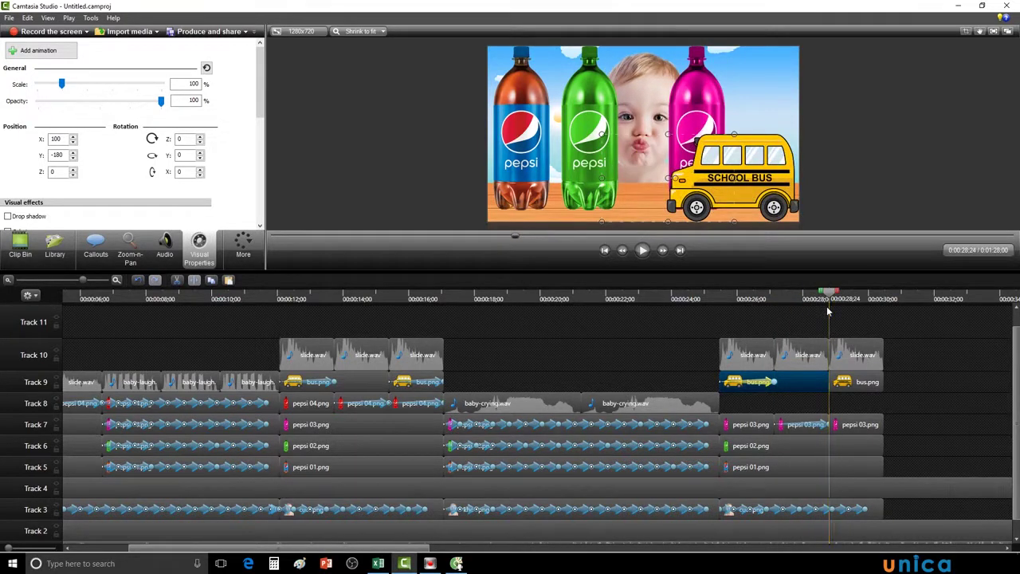
left_click(860, 386)
right_click(861, 384)
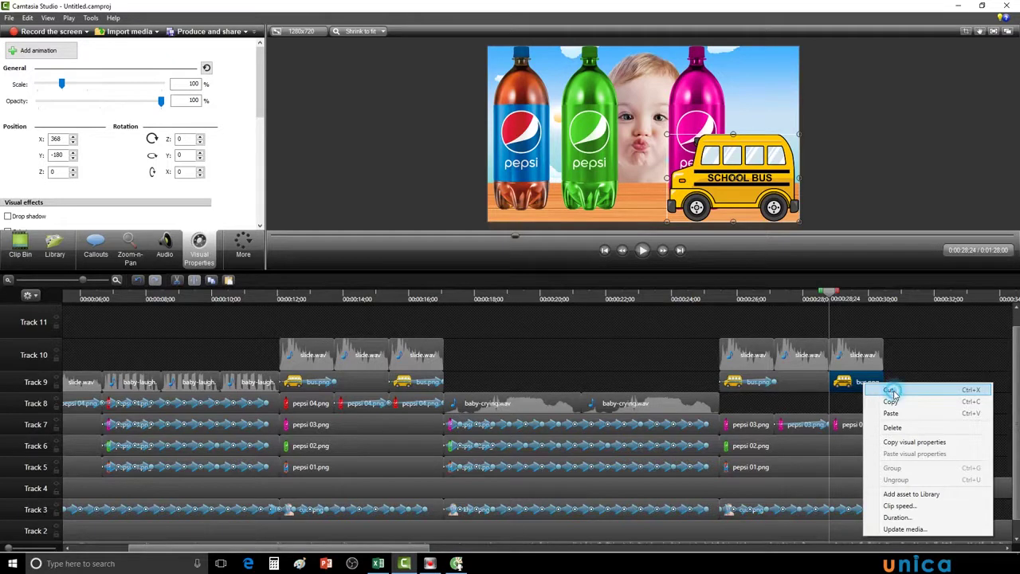
left_click(888, 390)
left_click_drag(828, 379, 883, 383)
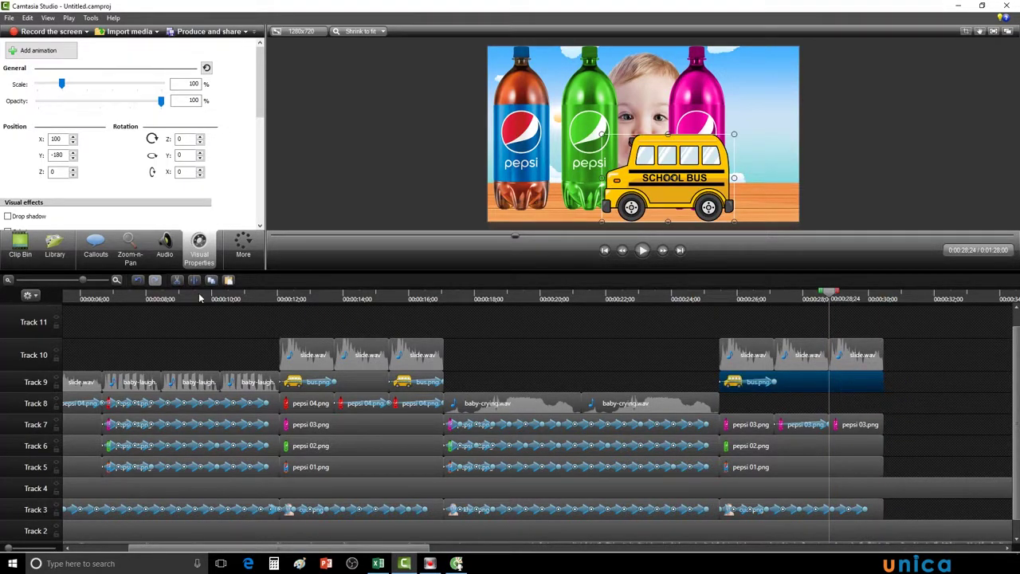
left_click(194, 281)
left_click(847, 385)
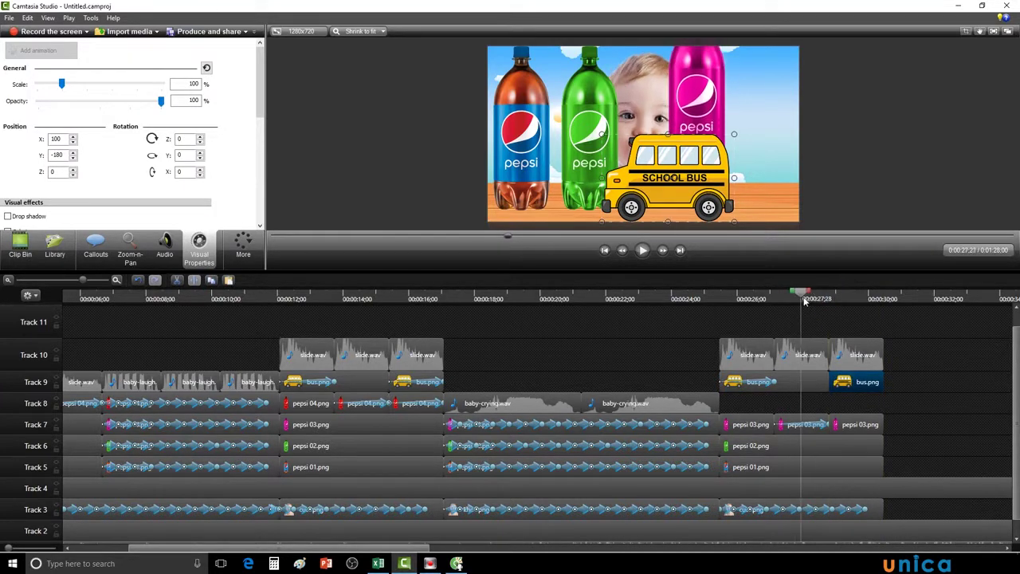
Cut the last pepsi 03 clip, extend the raised-bottle clip over its gap on Track 7, and split it at 0:00:28;24.
left_click_drag(829, 297, 830, 299)
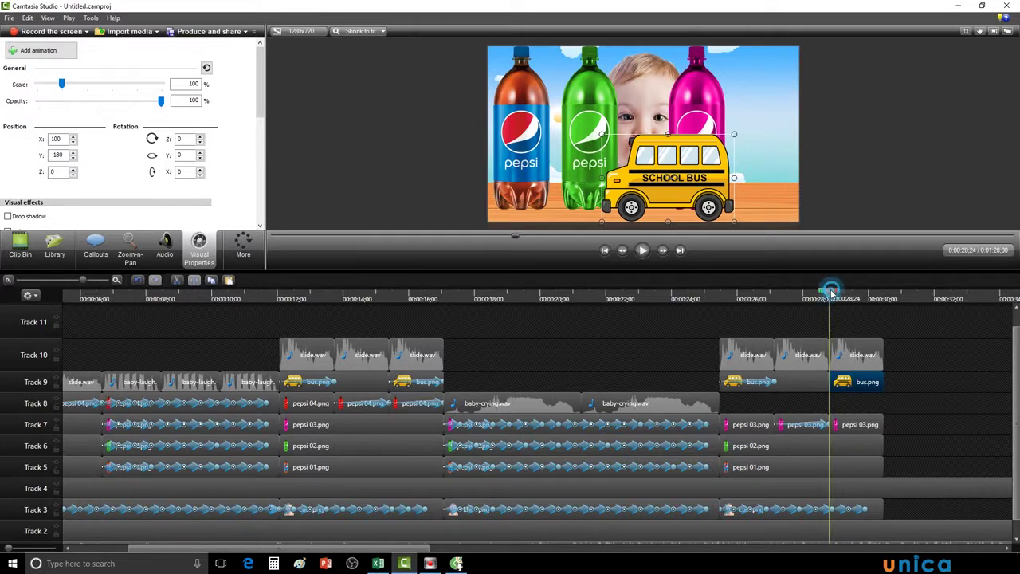
left_click_drag(830, 296, 829, 296)
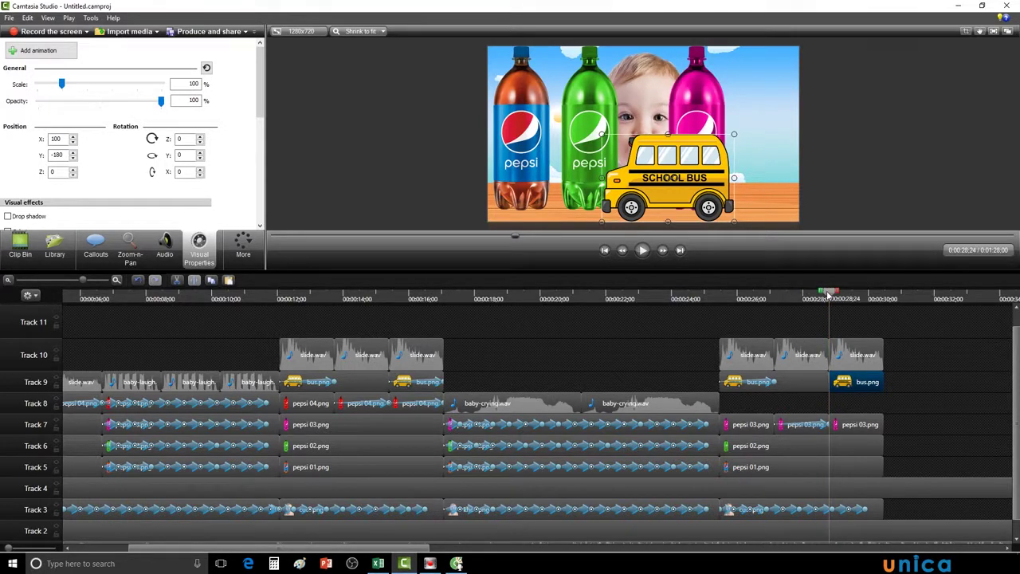
left_click(856, 425)
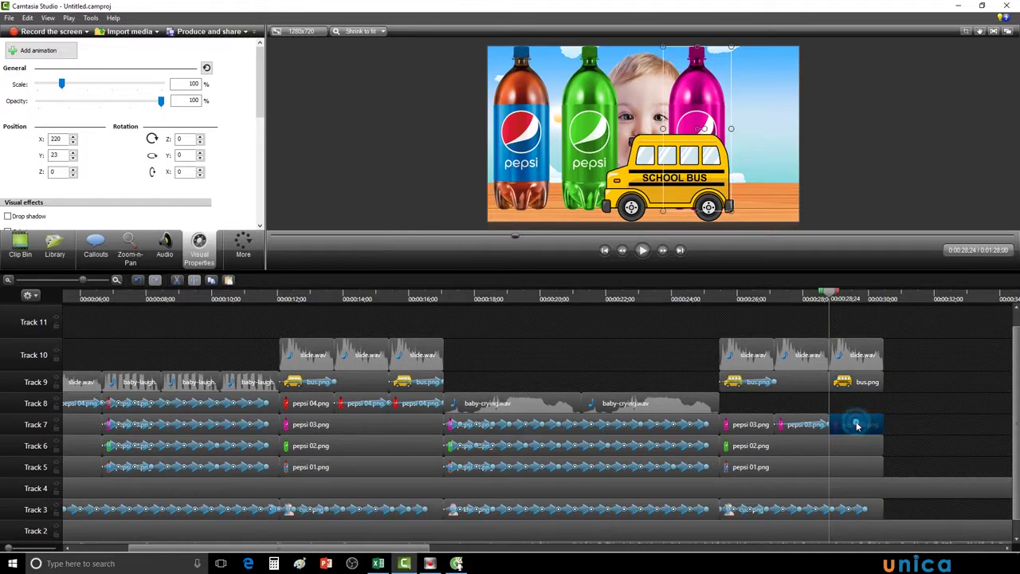
right_click(858, 426)
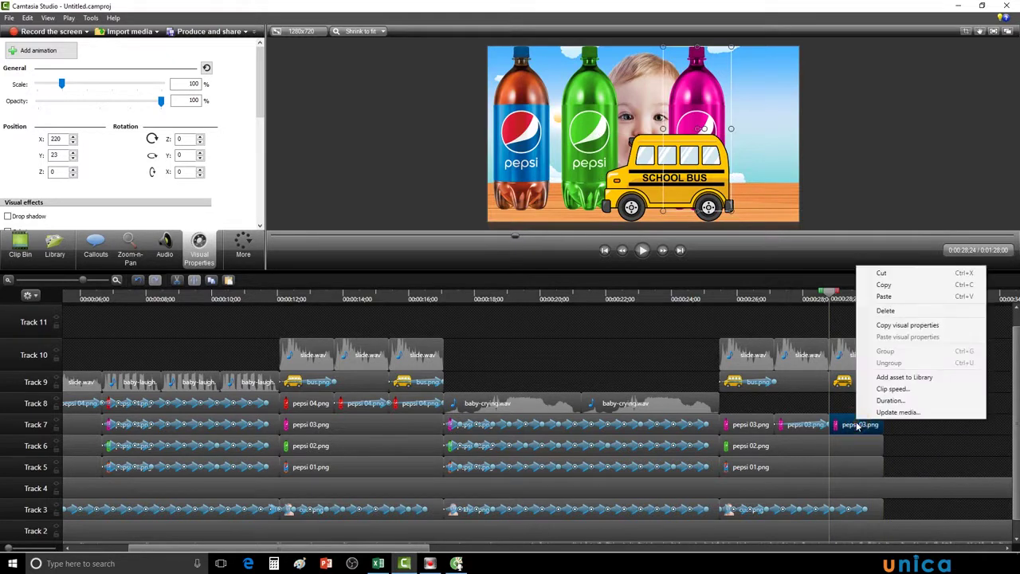
left_click(886, 274)
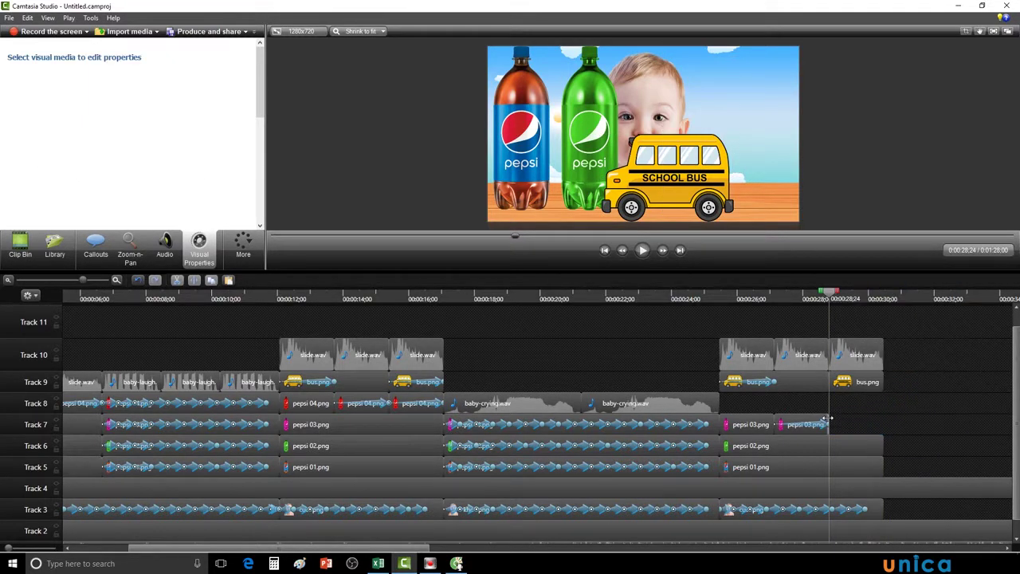
left_click_drag(827, 420, 881, 424)
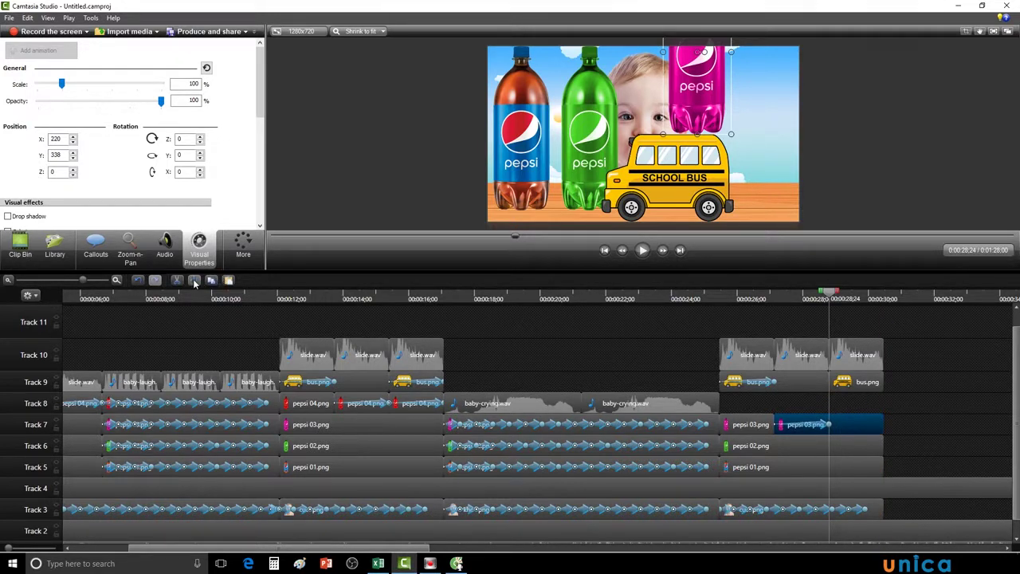
left_click(195, 283)
left_click(843, 420)
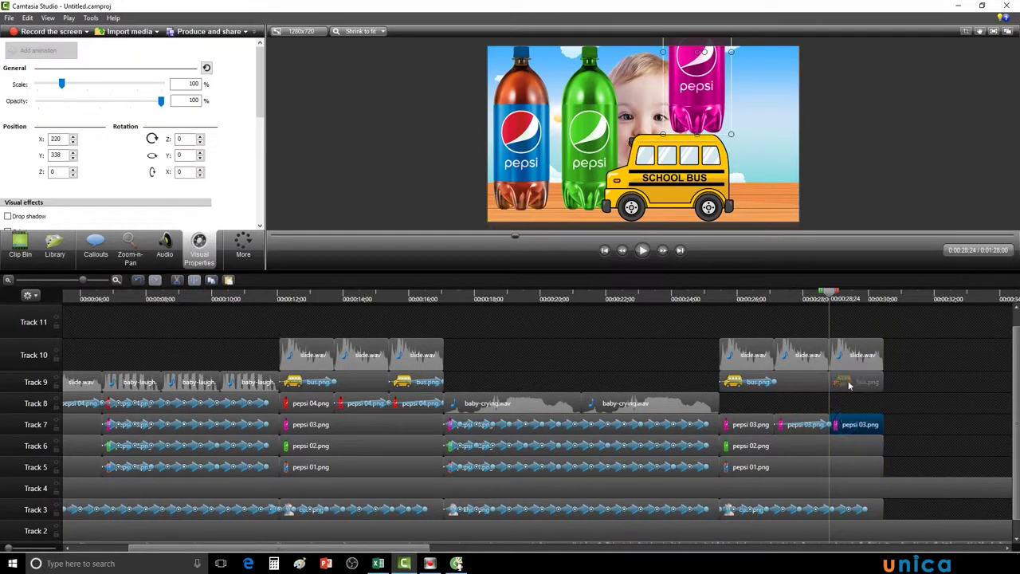
left_click(850, 386)
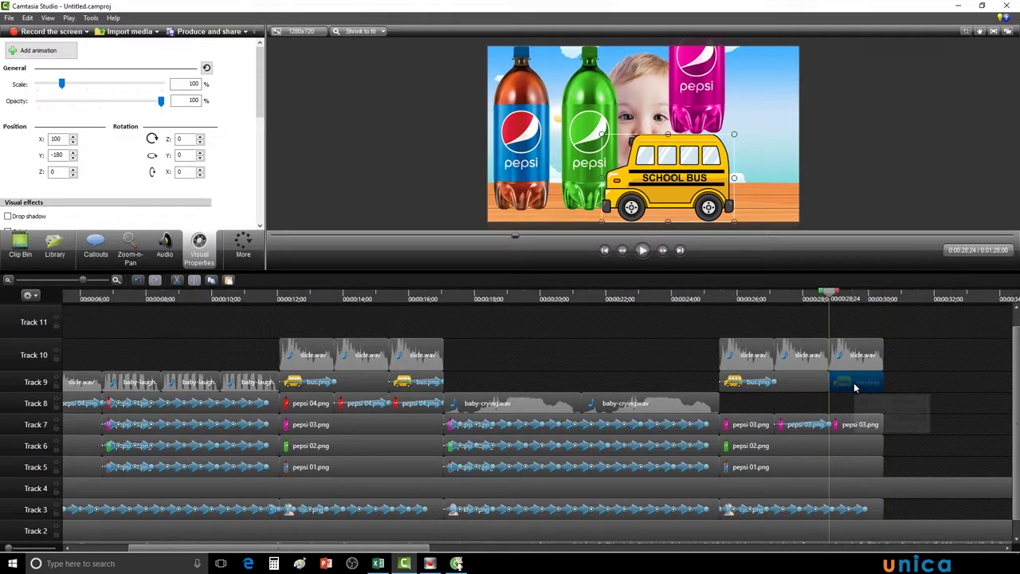
left_click(852, 425)
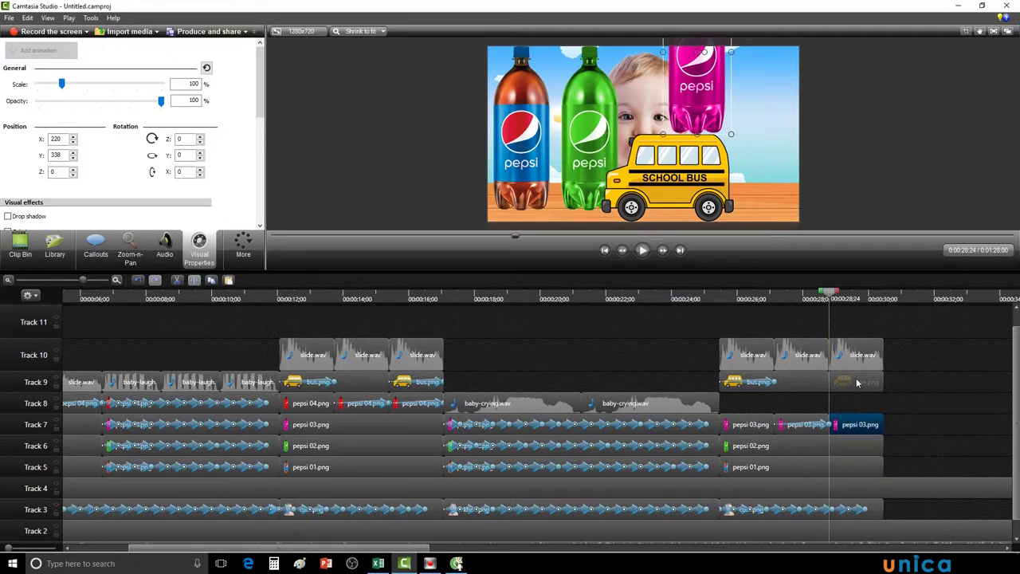
left_click(850, 386)
left_click(849, 425)
left_click(849, 385)
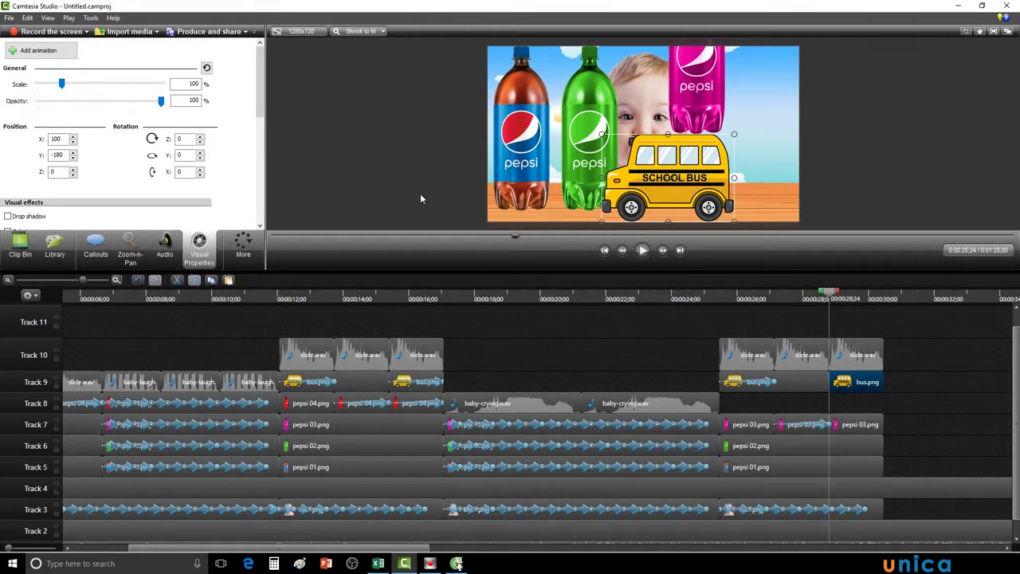
Animate the last bus clip across its full length from 0:00:28;24, moving the bus off the frame's left side to X -912.
left_click(858, 387)
left_click(38, 51)
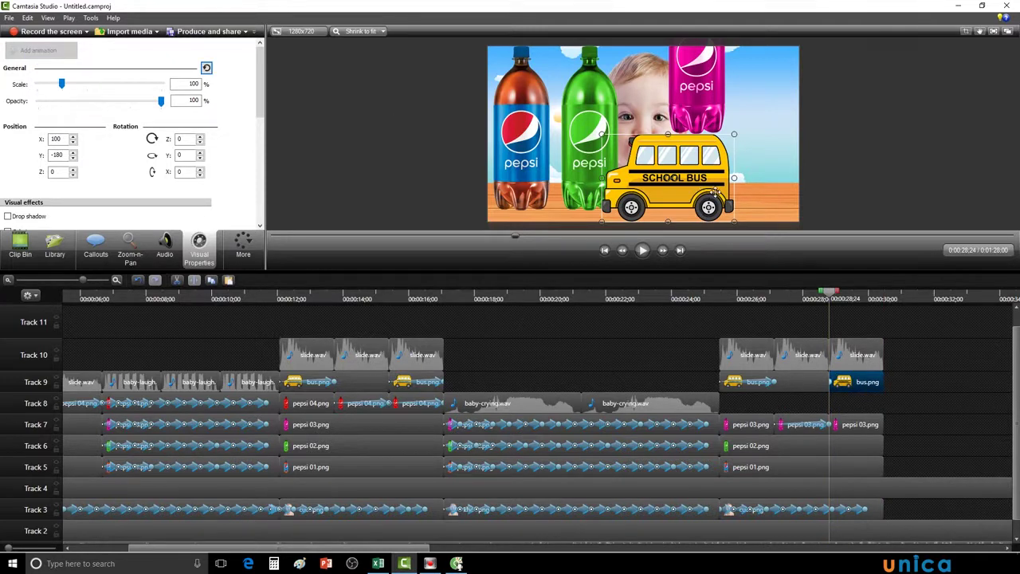
left_click_drag(716, 191, 470, 192)
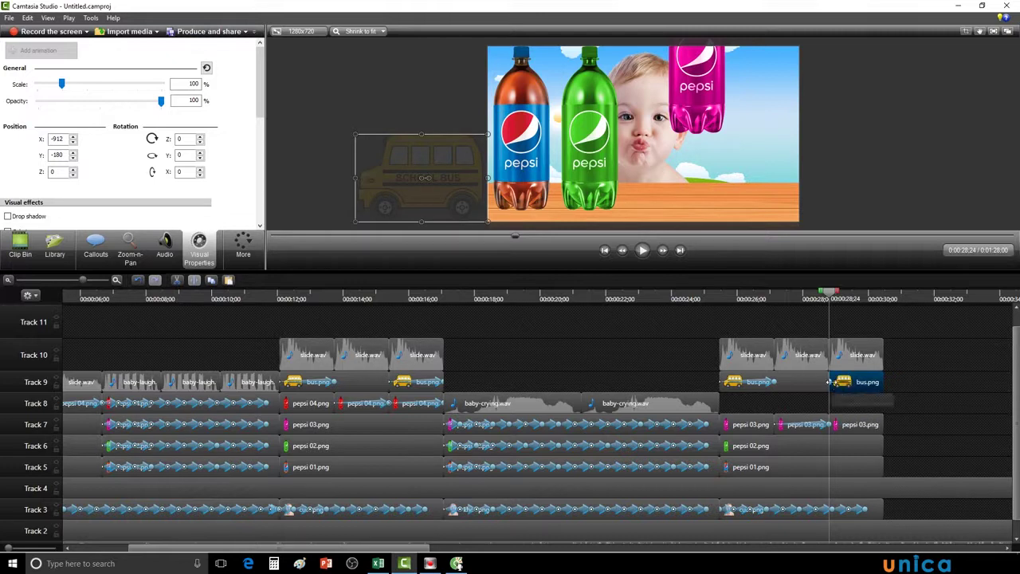
key("ctrl+z")
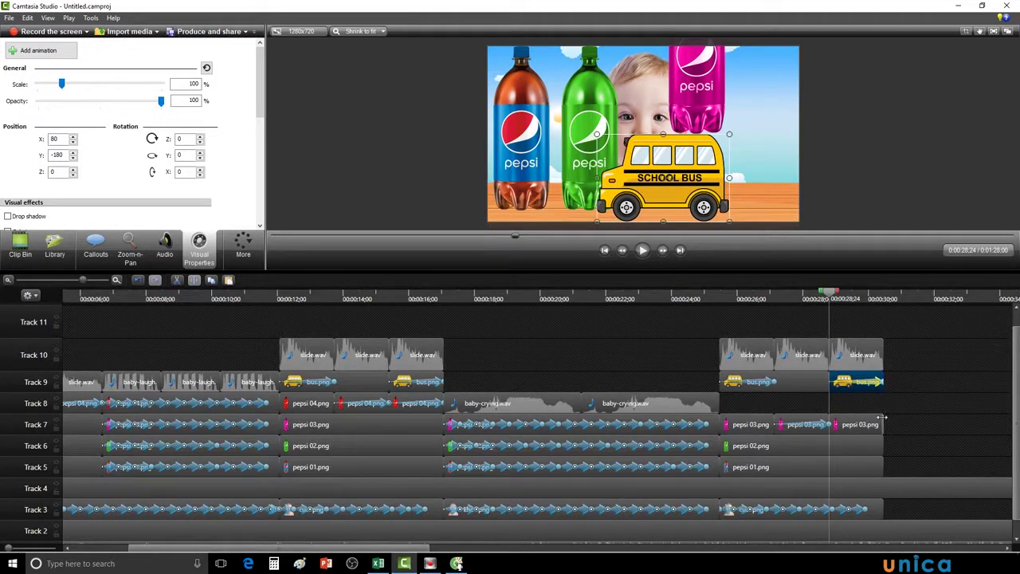
Animate the last pepsi 03 clip across its full length, moving the bottle off the frame's left side to X -780, and preview the scene.
left_click(854, 425)
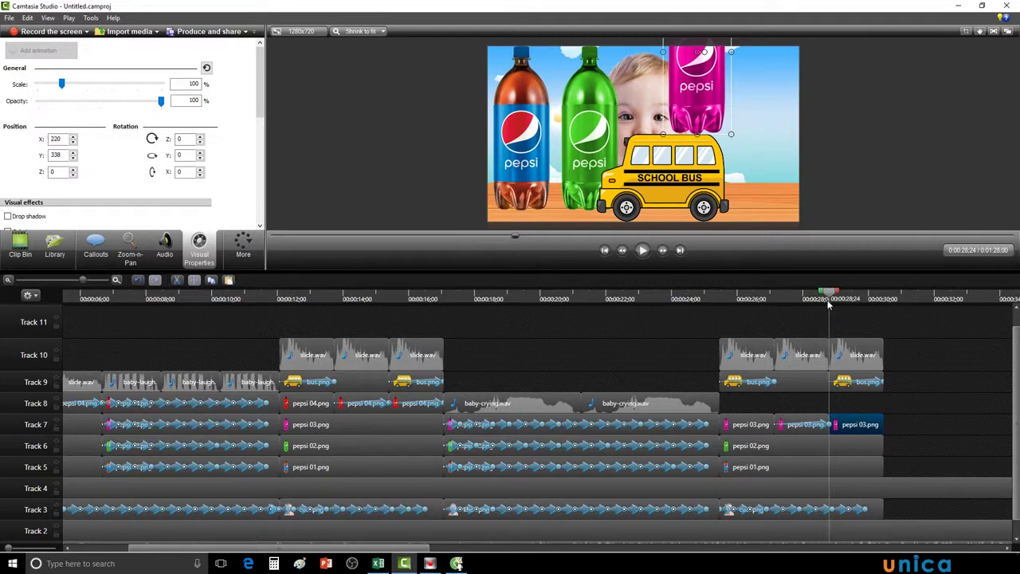
left_click_drag(829, 303, 838, 295)
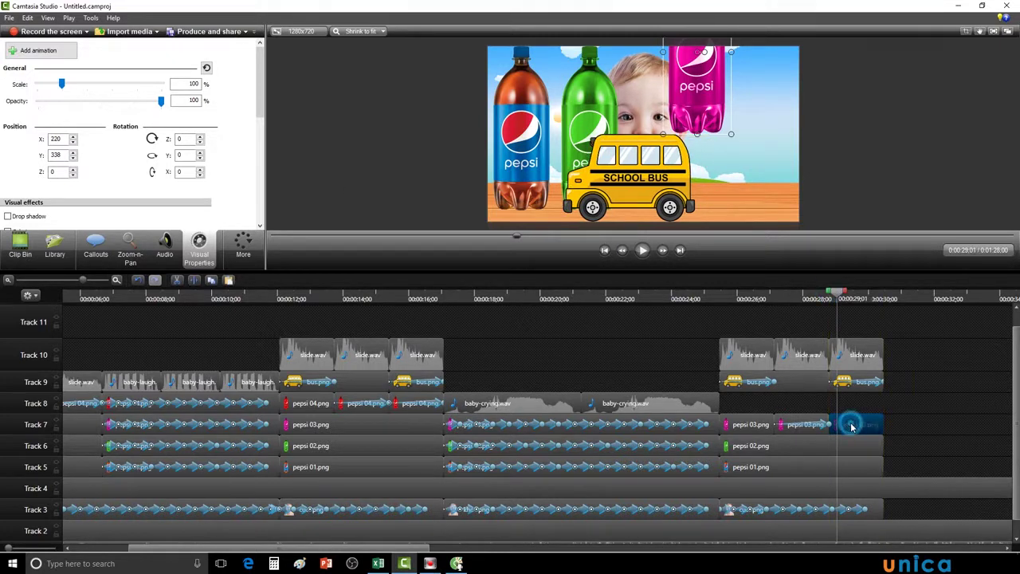
left_click(65, 53)
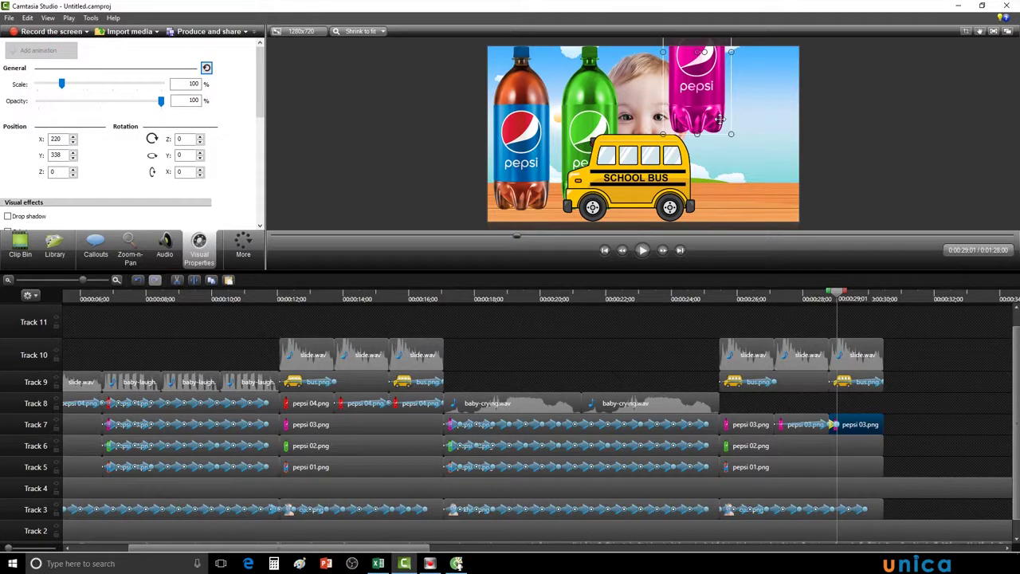
left_click_drag(719, 118, 477, 123)
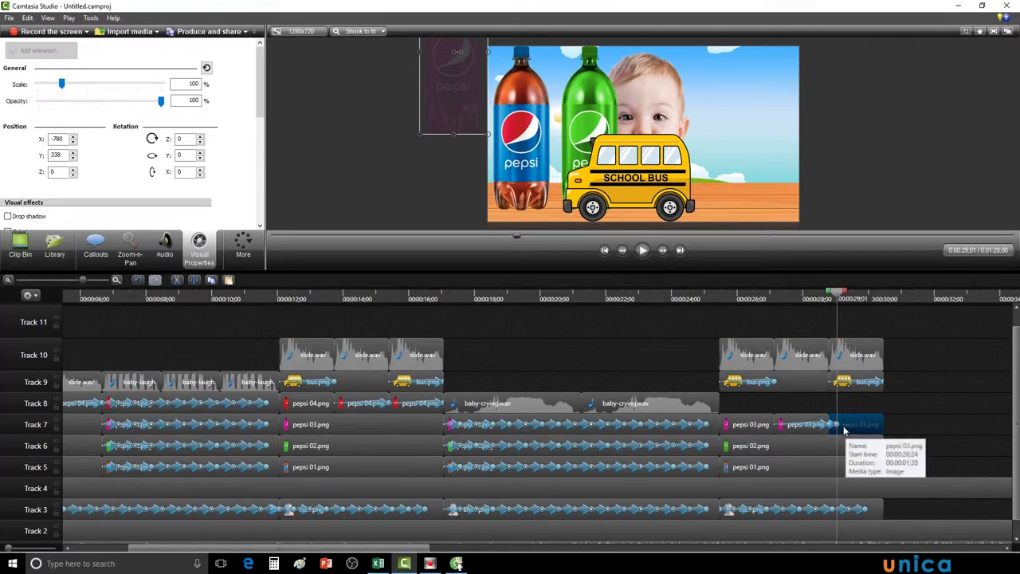
left_click(865, 425)
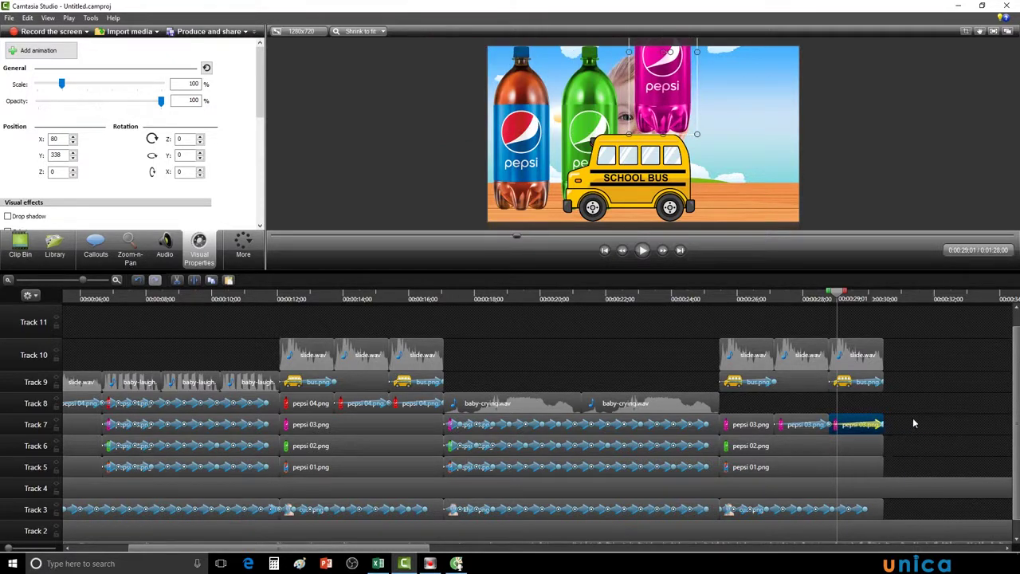
left_click_drag(839, 294, 721, 299)
left_click(645, 253)
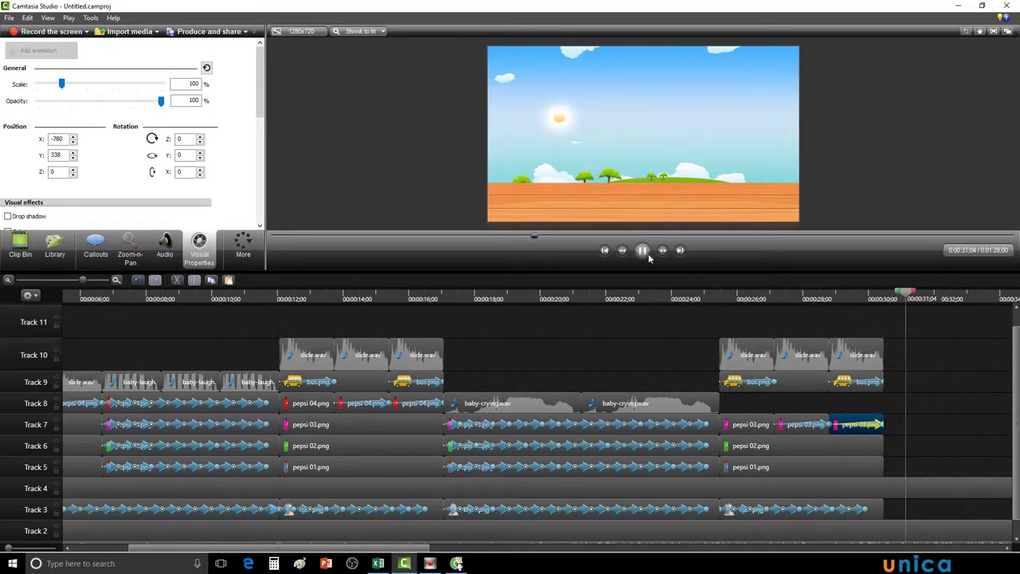
left_click(642, 250)
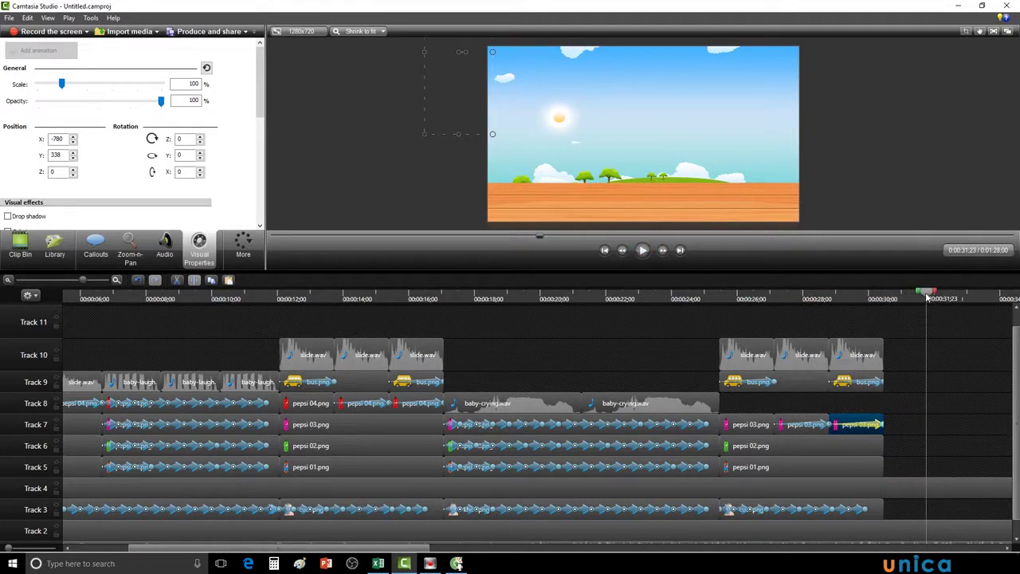
Copy the two baby-crying clips and the animated pepsi 02, pepsi 01 and khoc clips from 0:00:17;02, and paste them at 0:00:30;14.
left_click_drag(927, 296, 884, 298)
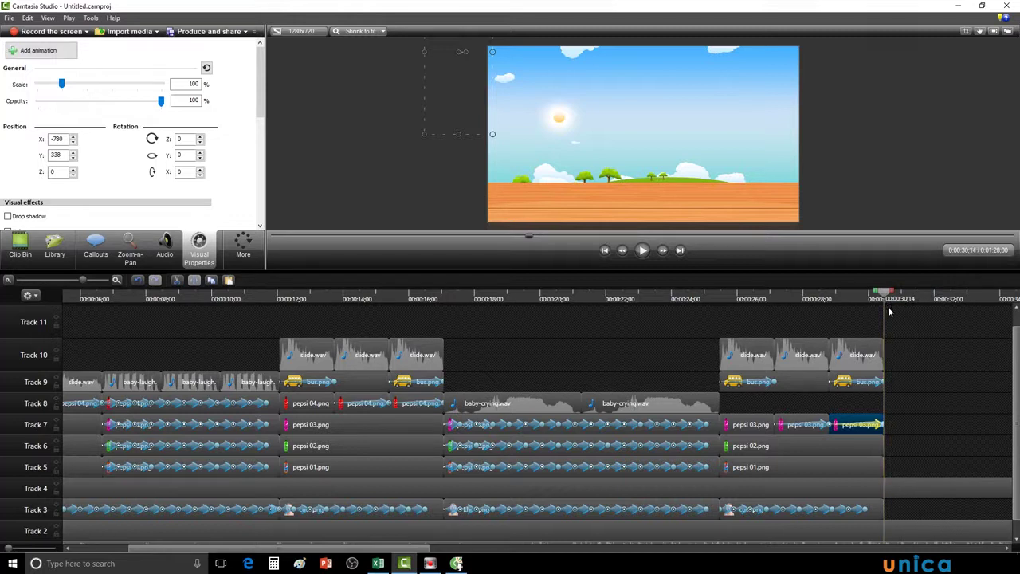
left_click_drag(420, 549, 494, 558)
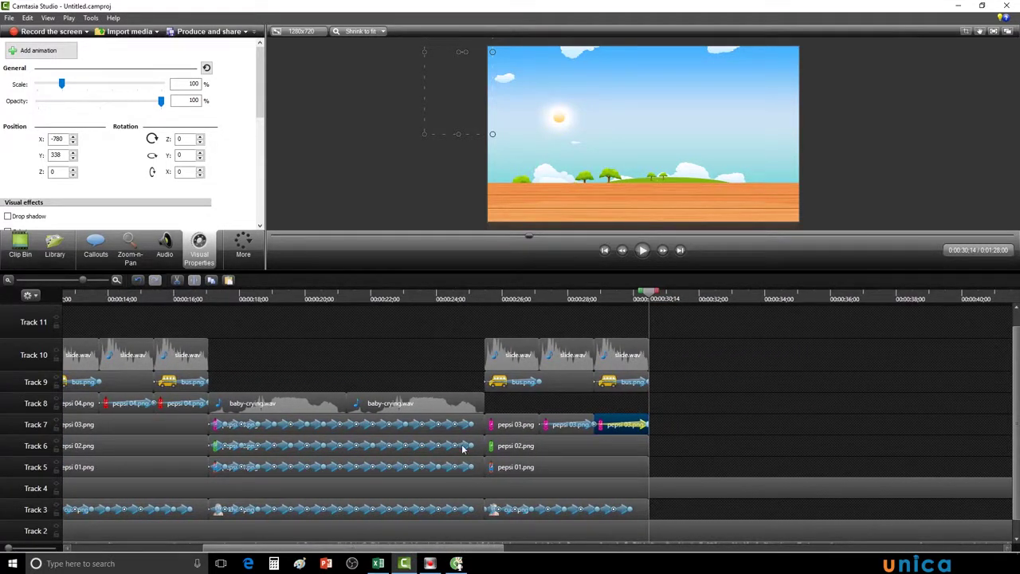
left_click(317, 404)
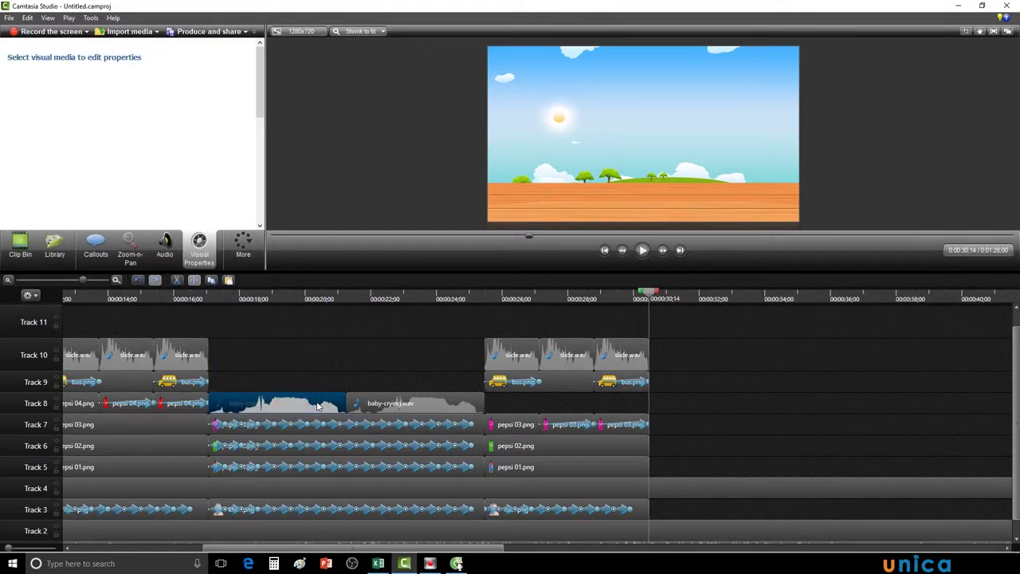
left_click(391, 404, "ctrl")
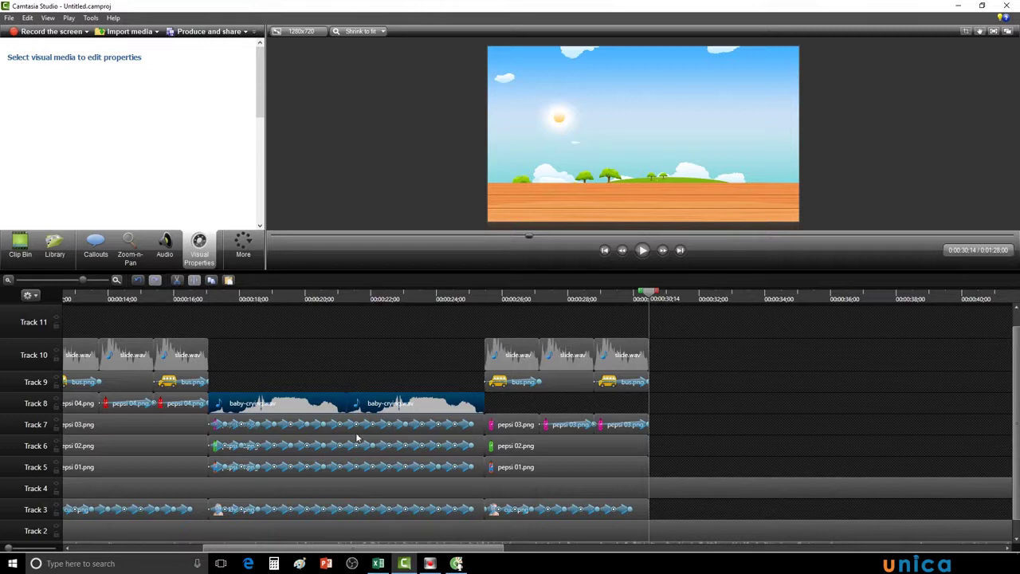
left_click_drag(513, 434, 539, 425)
left_click(476, 447)
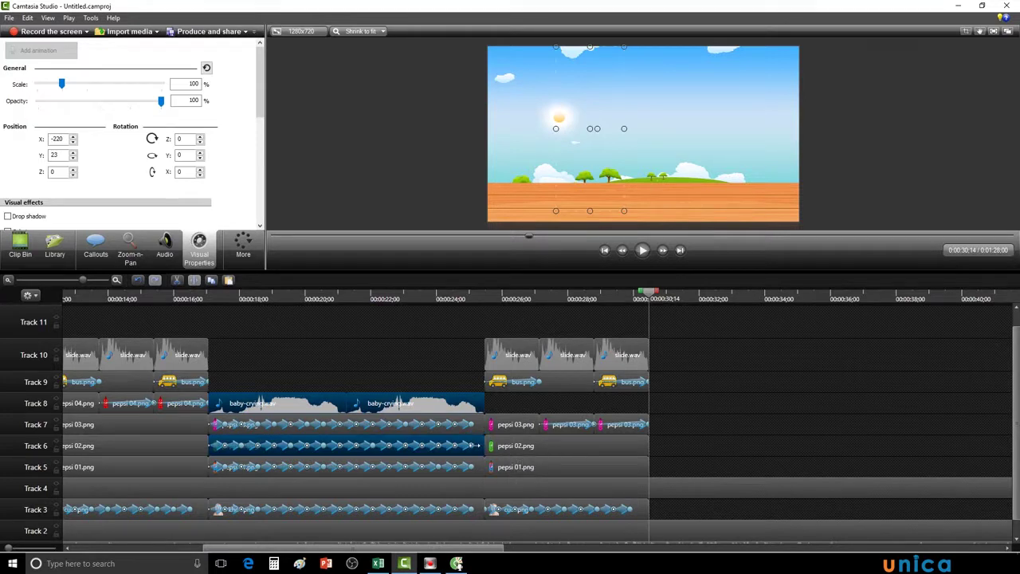
left_click(475, 468, "ctrl")
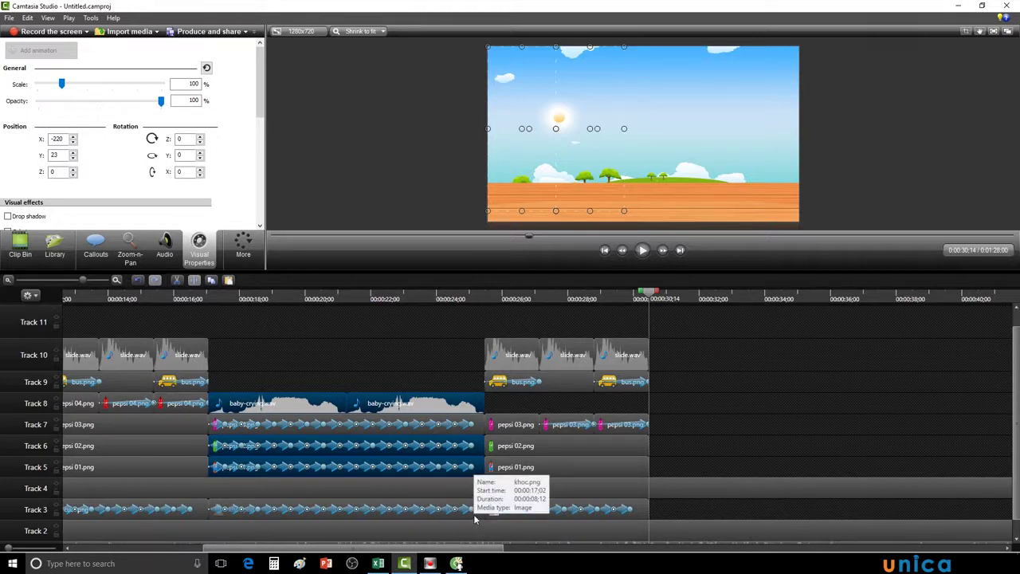
left_click(475, 519)
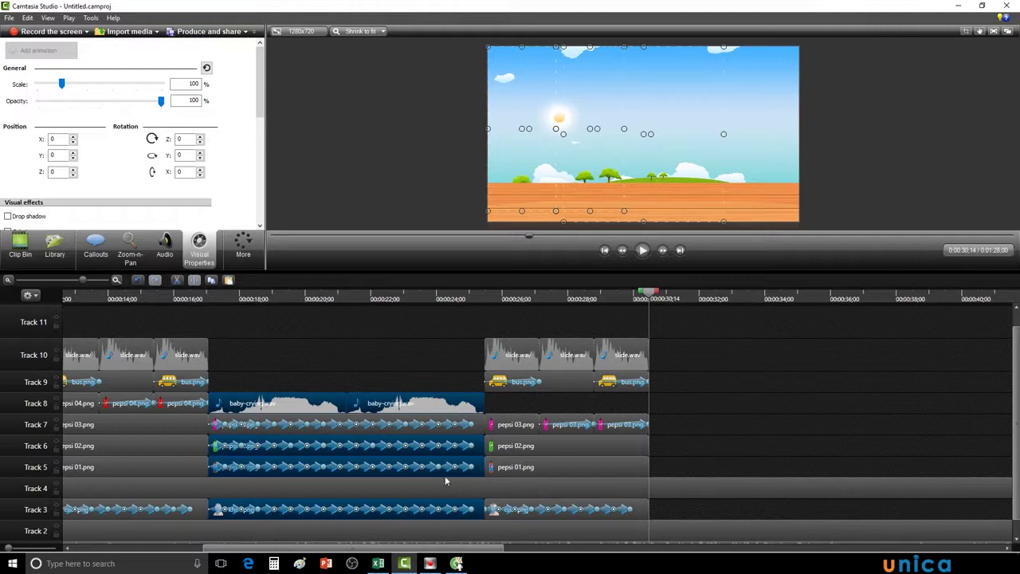
right_click(463, 400)
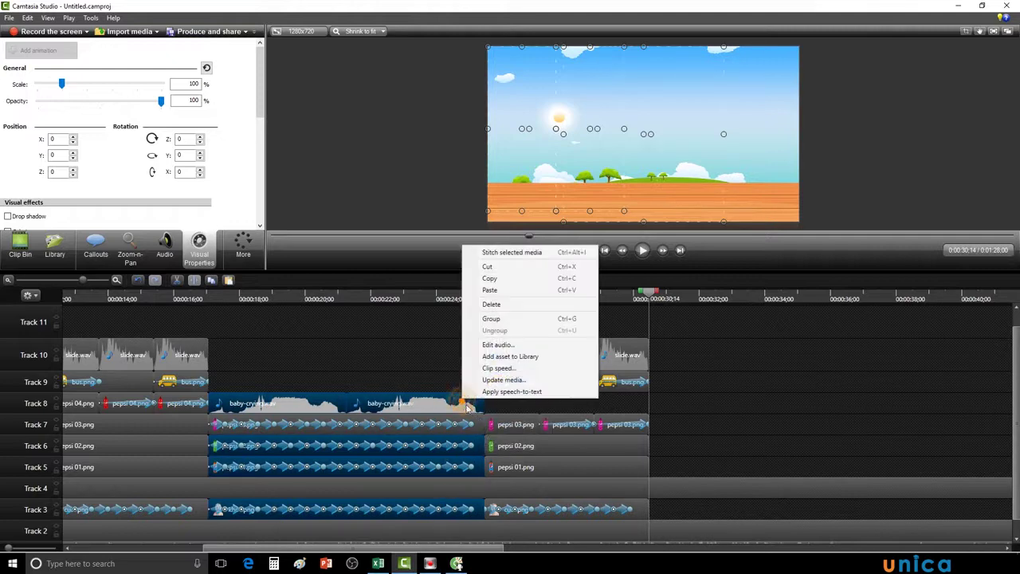
left_click(491, 279)
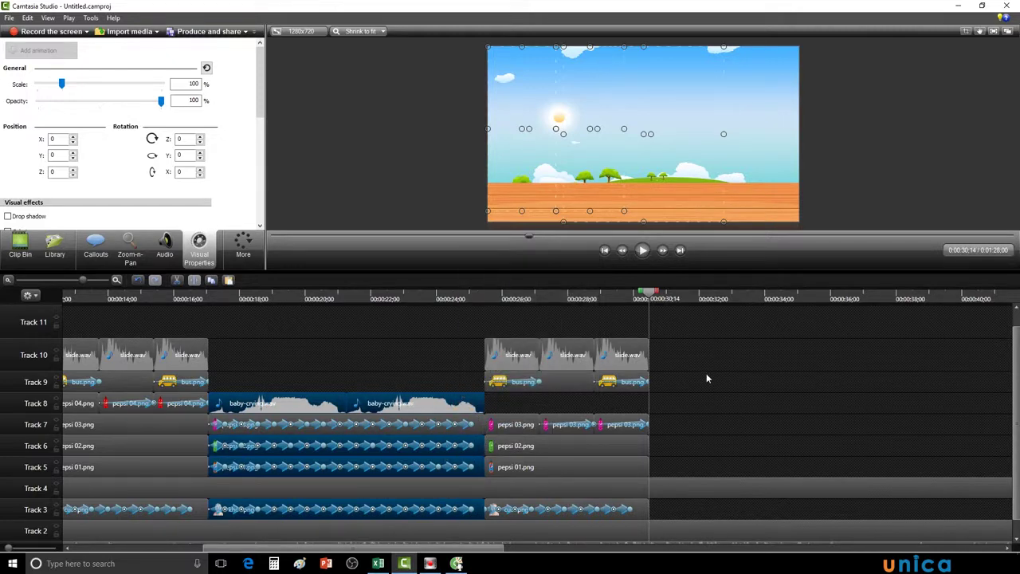
key("ctrl+v")
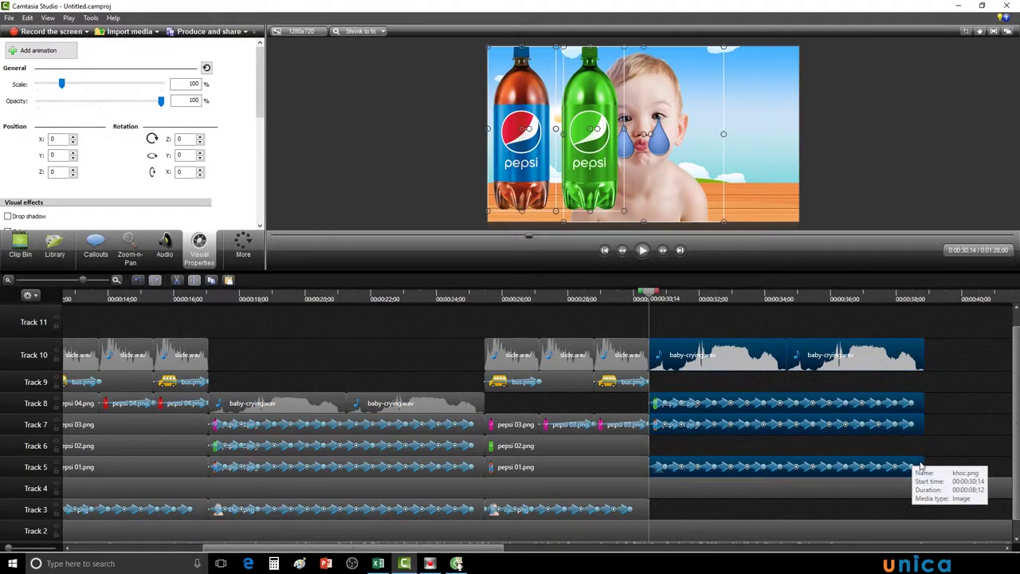
Move the pasted khoc clip to Track 3, the pepsi 01 clip to Track 5 and the pepsi 02 clip to Track 6.
left_click(953, 438)
left_click(920, 466)
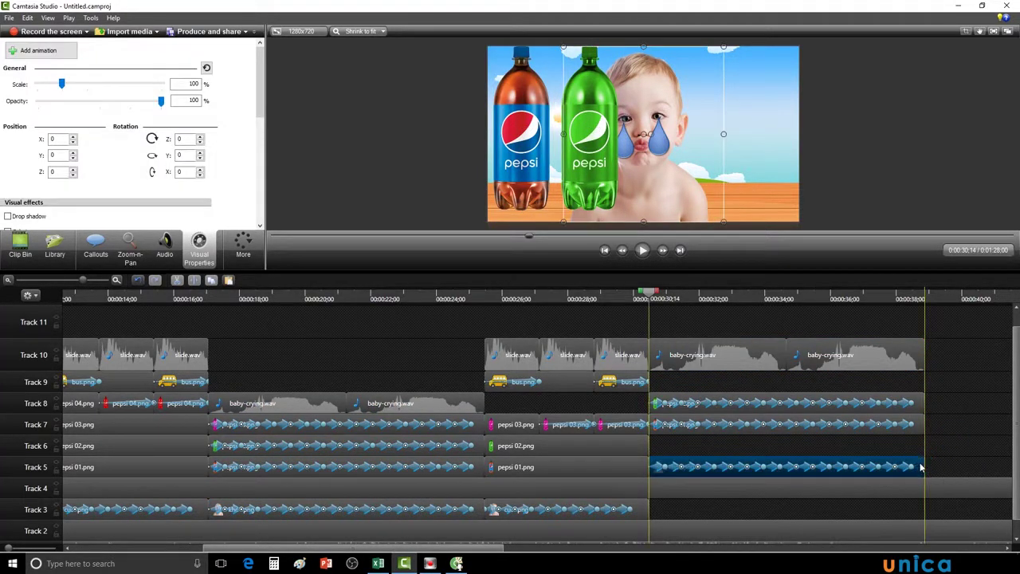
left_click_drag(920, 467, 918, 508)
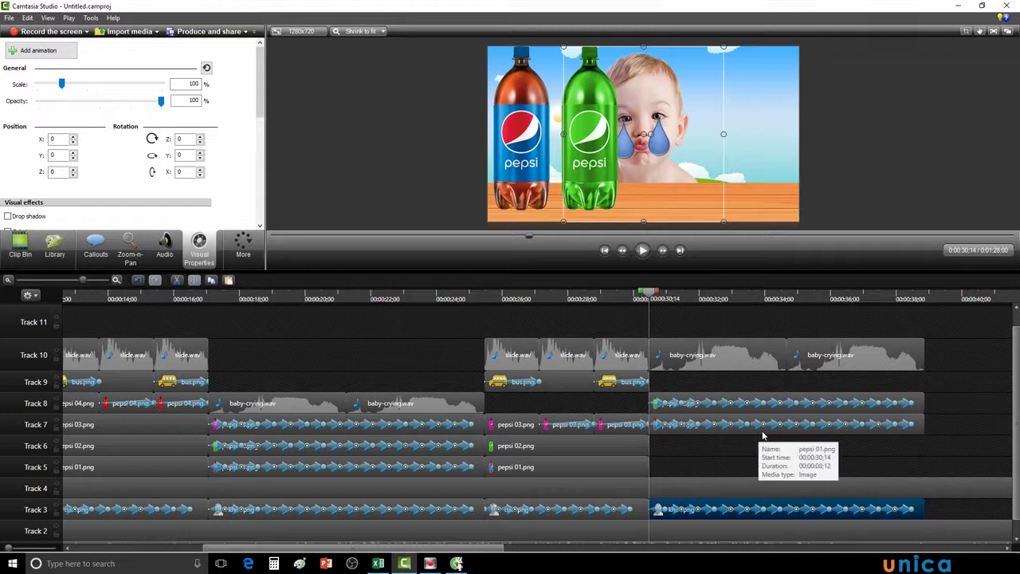
left_click_drag(758, 434, 763, 465)
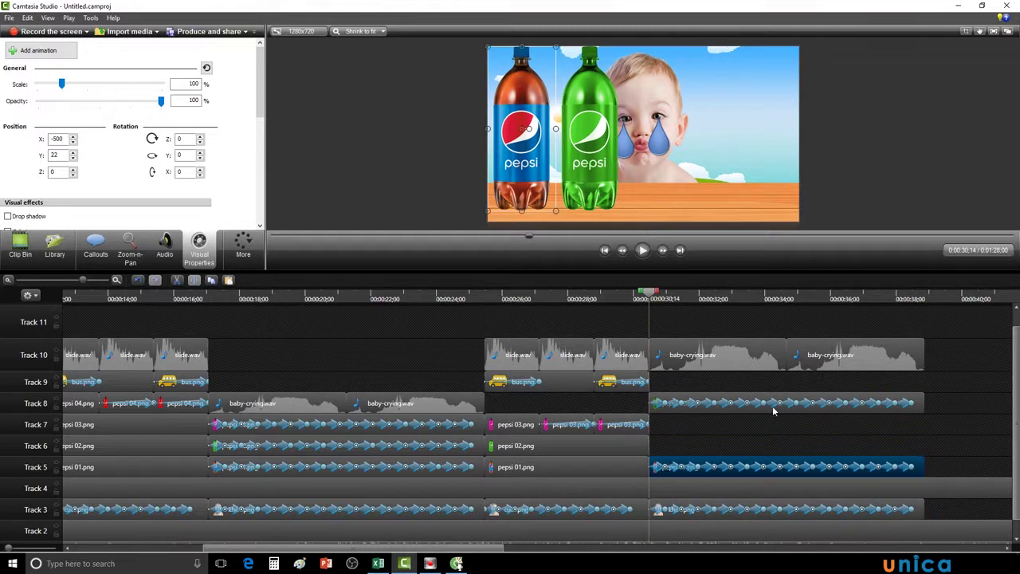
left_click_drag(773, 411, 777, 421)
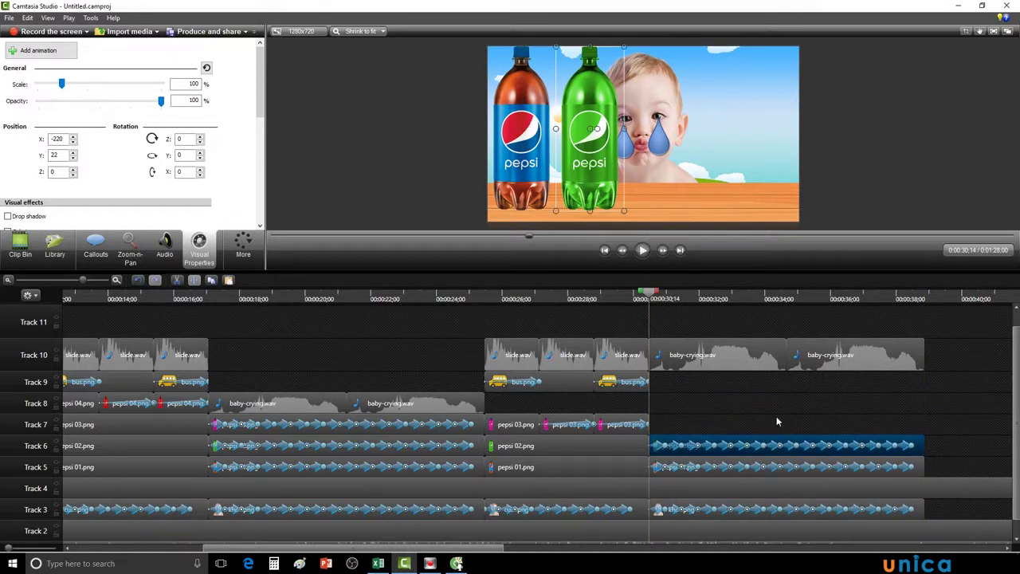
Move the two pasted baby-crying clips down to Track 7, keeping them starting at 0:00:30;14.
left_click(752, 370)
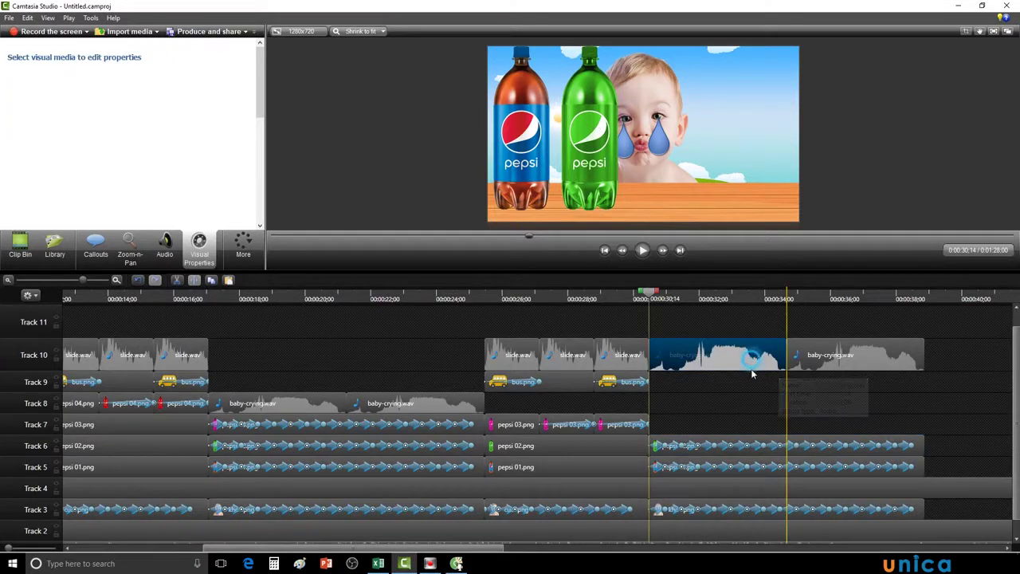
left_click_drag(751, 373, 749, 424)
left_click_drag(849, 370, 857, 424)
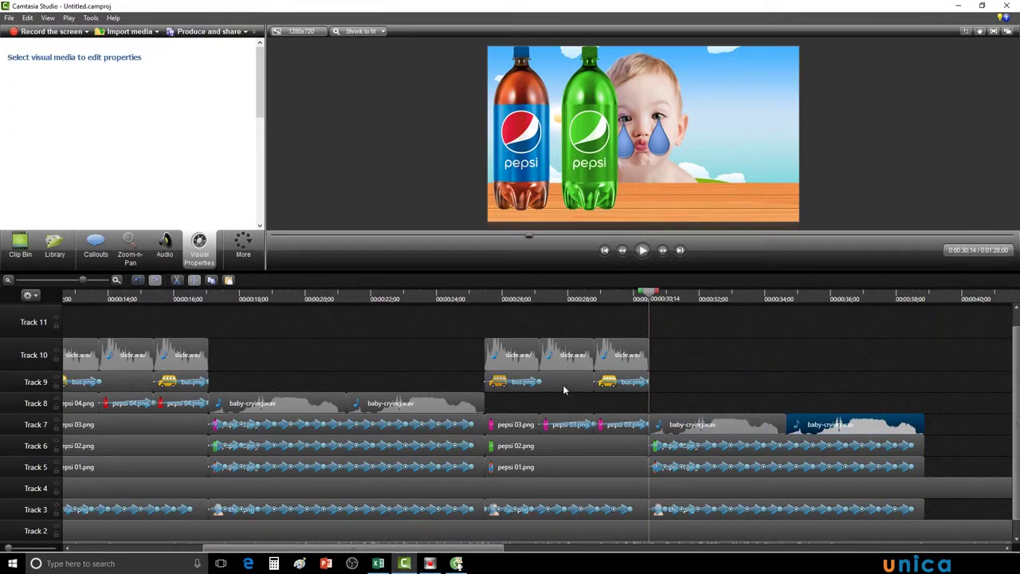
Move the pink-bottle scene's bus clips down to Track 8 and its three slide.wav clips to Track 9.
left_click_drag(563, 389, 614, 413)
left_click_drag(525, 358, 570, 386)
left_click_drag(604, 365, 613, 387)
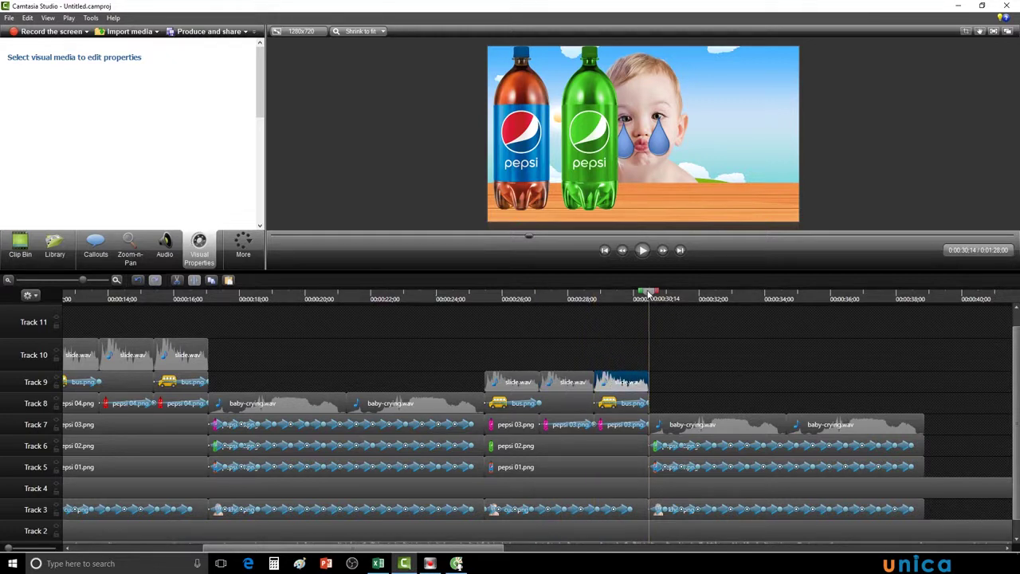
Preview the pink-bottle pickup and the crying scene from 0:00:25;14.
left_click_drag(649, 293, 486, 322)
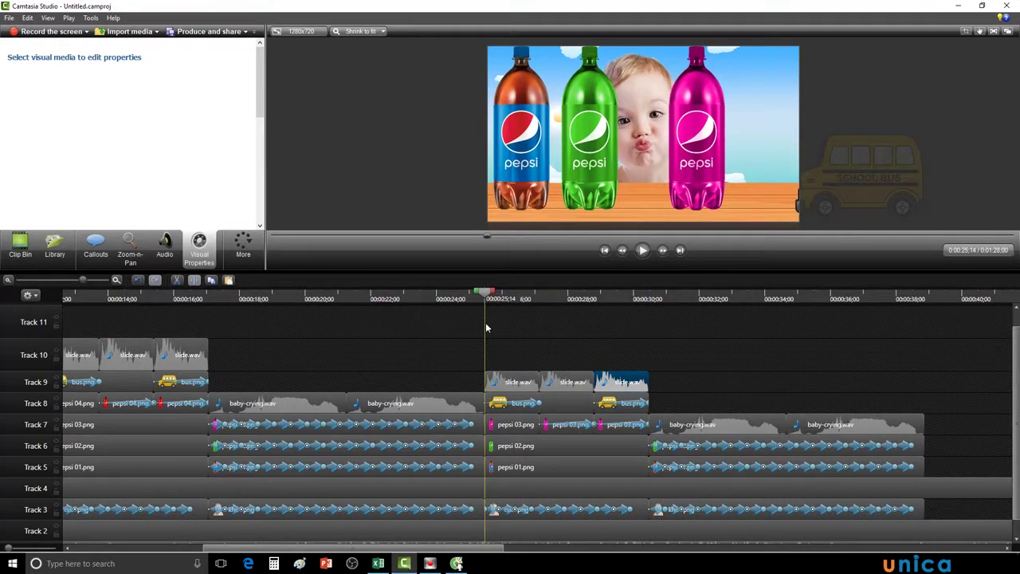
left_click(643, 250)
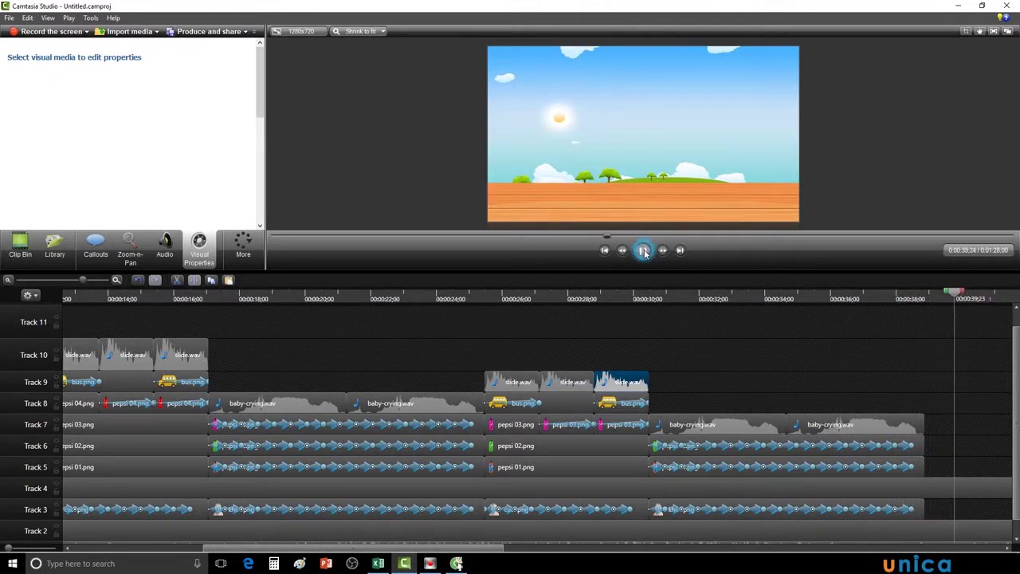
left_click(643, 250)
Copy the pink-bottle scene's three slide.wav clips, pepsi 02, pepsi 01 and Track 3 baby clips, and paste them at 0:00:38;26.
left_click_drag(959, 296, 924, 325)
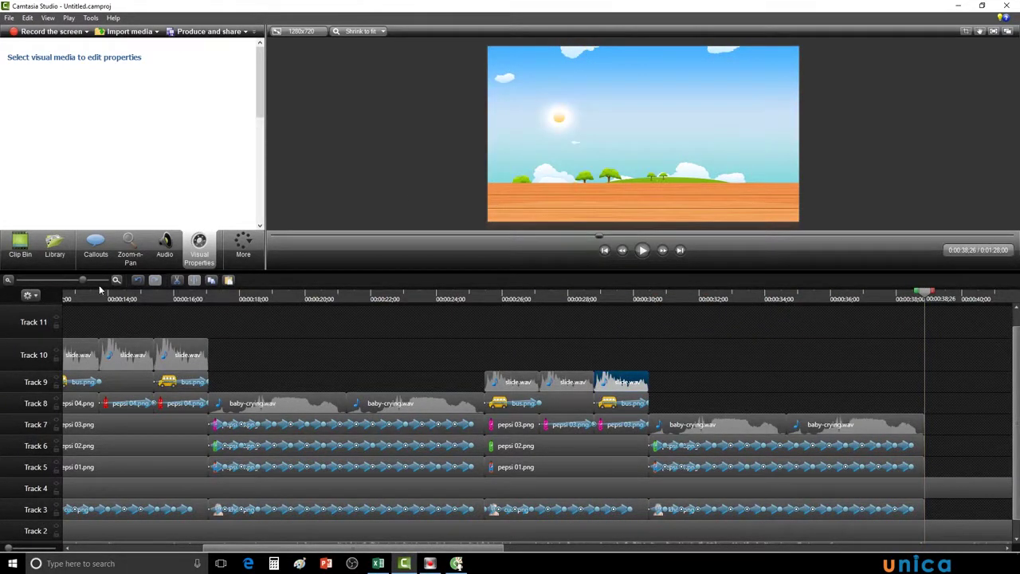
left_click_drag(86, 280, 84, 280)
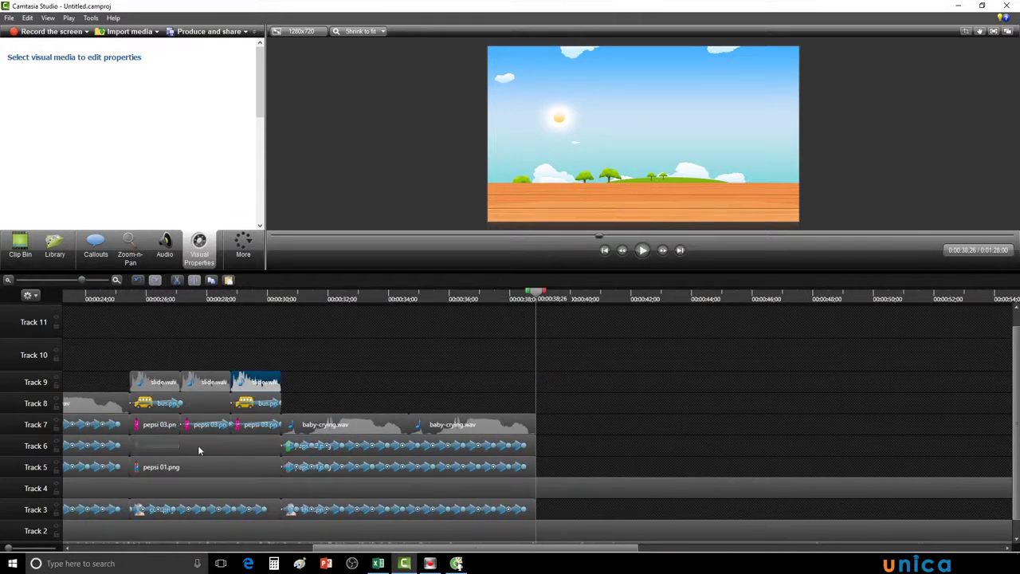
mouse_move(198, 450)
left_click(148, 386)
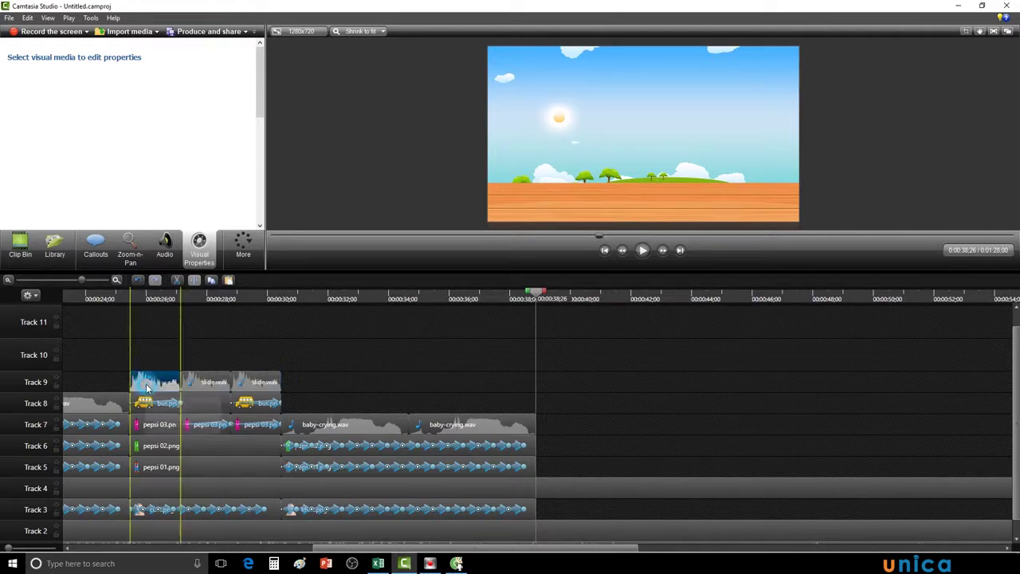
left_click(189, 390, "ctrl")
left_click(255, 386, "ctrl")
left_click(211, 448, "ctrl")
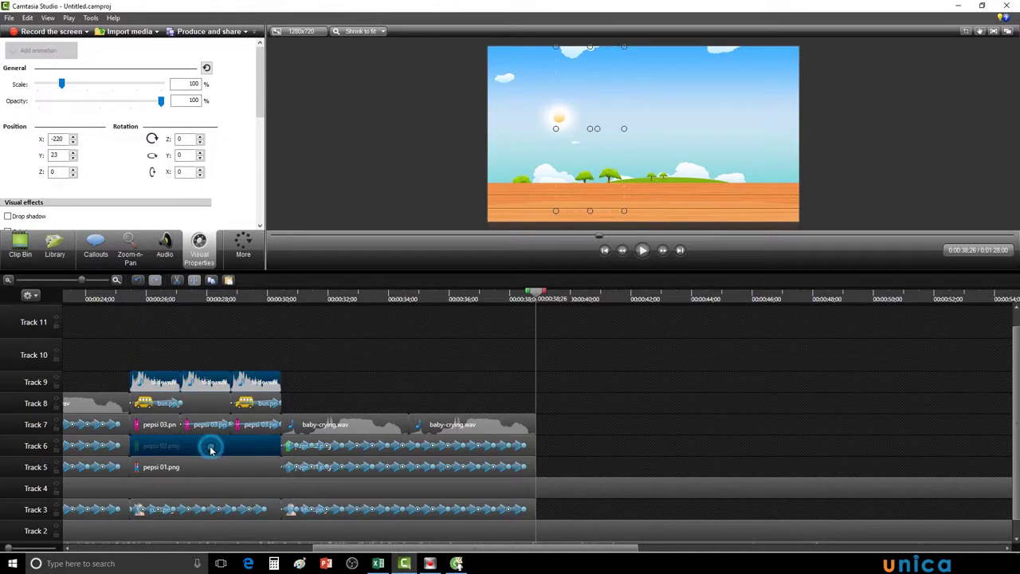
left_click(219, 471, "ctrl")
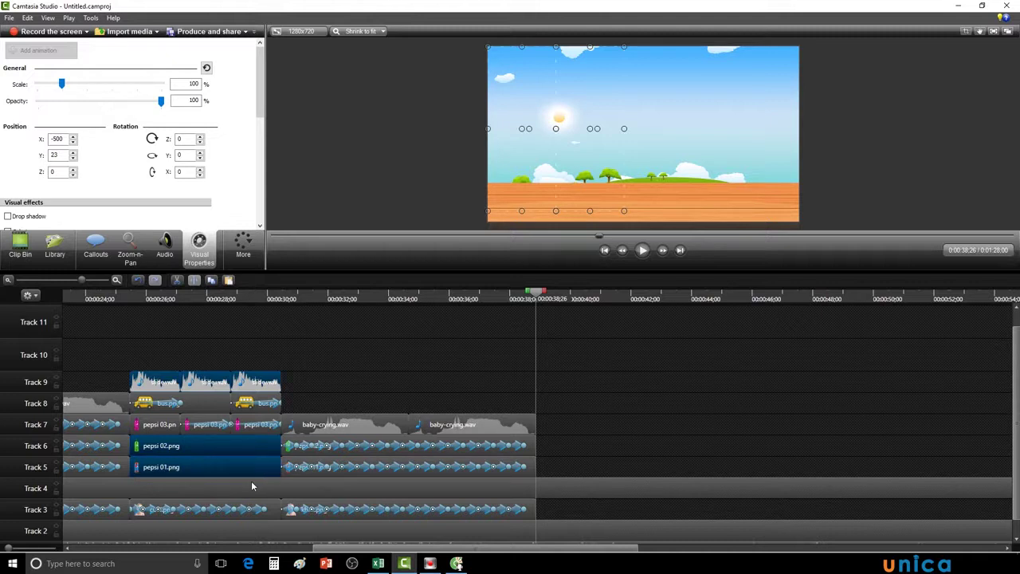
left_click(271, 507, "ctrl")
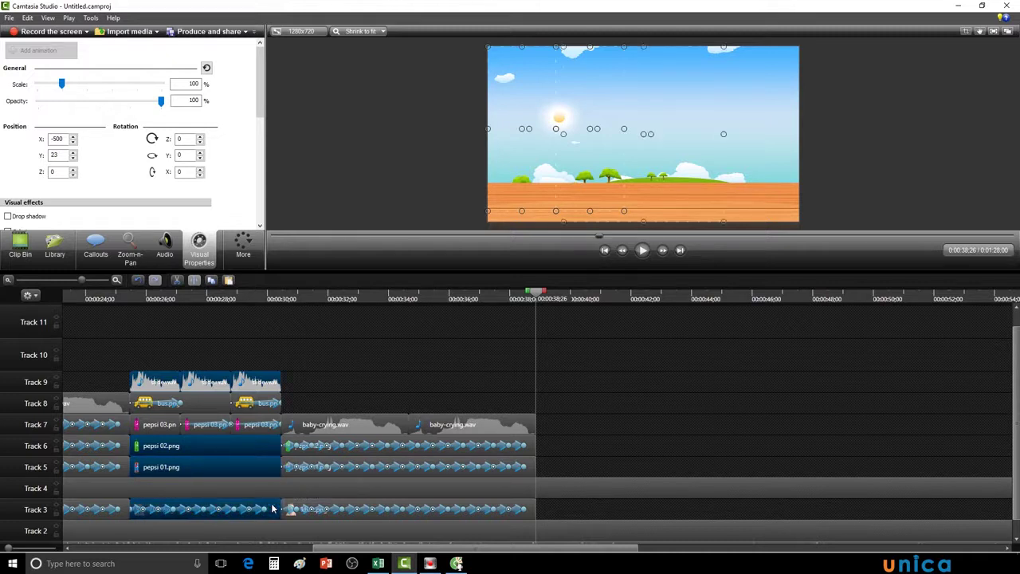
right_click(257, 456)
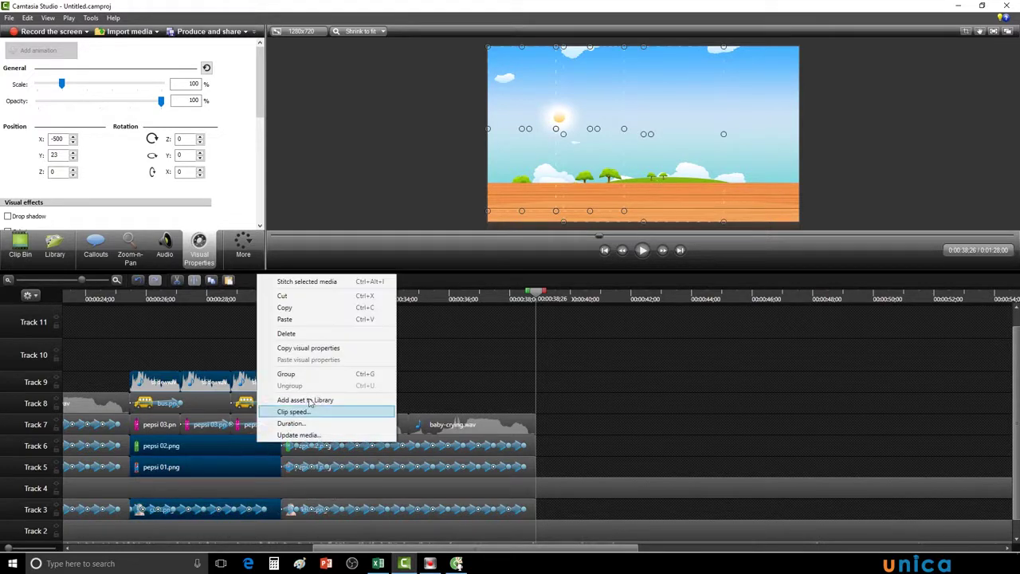
left_click(283, 307)
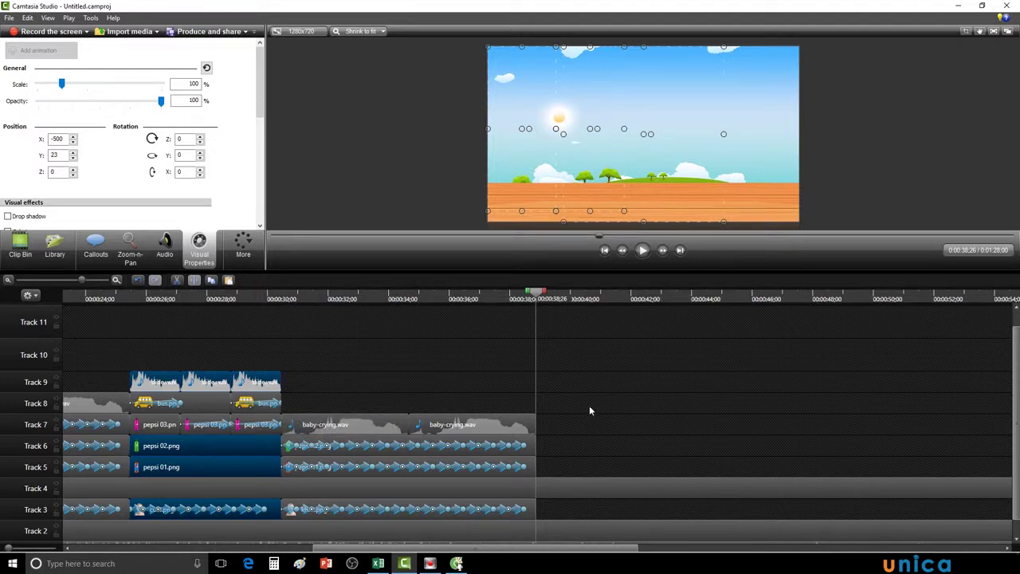
key("ctrl+v")
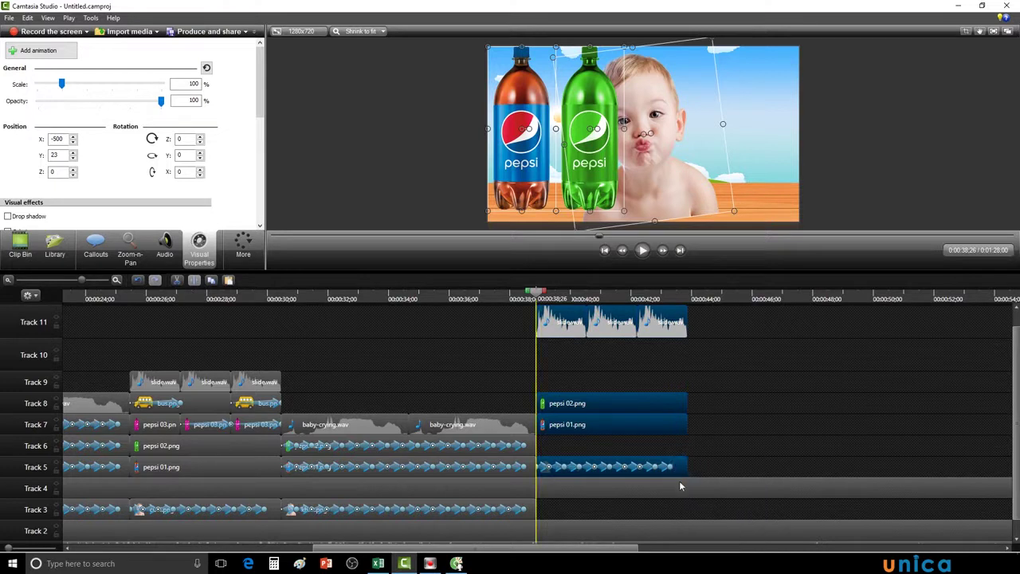
Move the pasted baby clip down to Track 3, pepsi 01 to Track 5 and pepsi 02 to Track 6, all starting at 0:00:38;26.
left_click(717, 463)
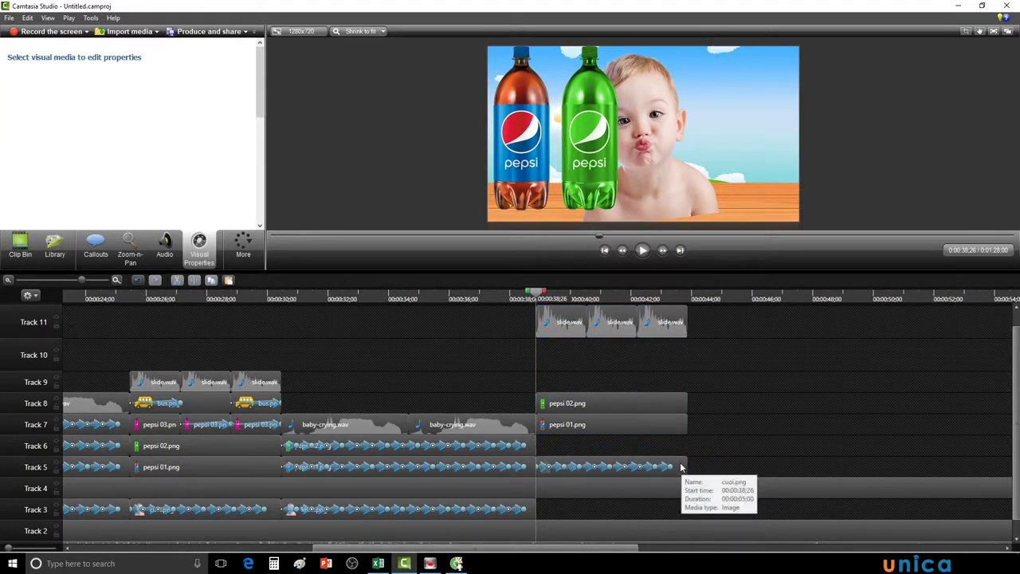
left_click_drag(682, 469, 678, 507)
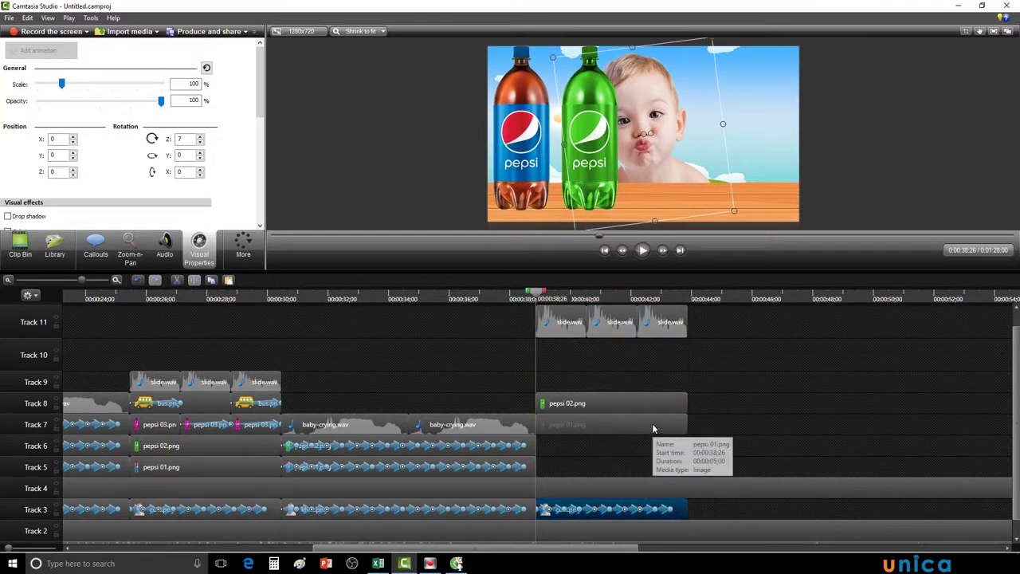
left_click_drag(656, 431, 652, 467)
left_click_drag(654, 411, 658, 446)
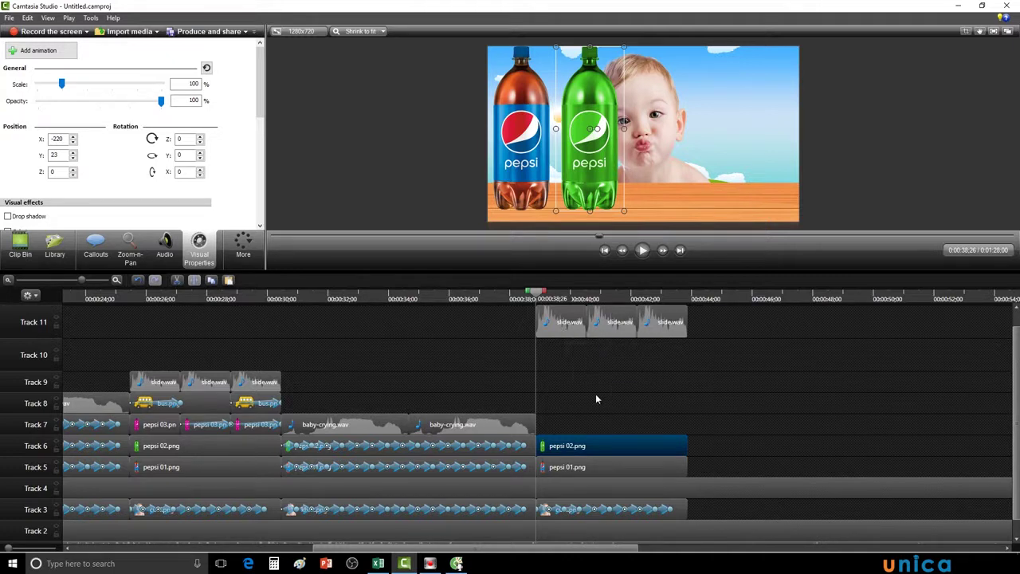
Copy the pink-bottle scene's first bus clip, paste it at 0:00:38;26 and move the copy down to Track 7.
left_click(209, 407)
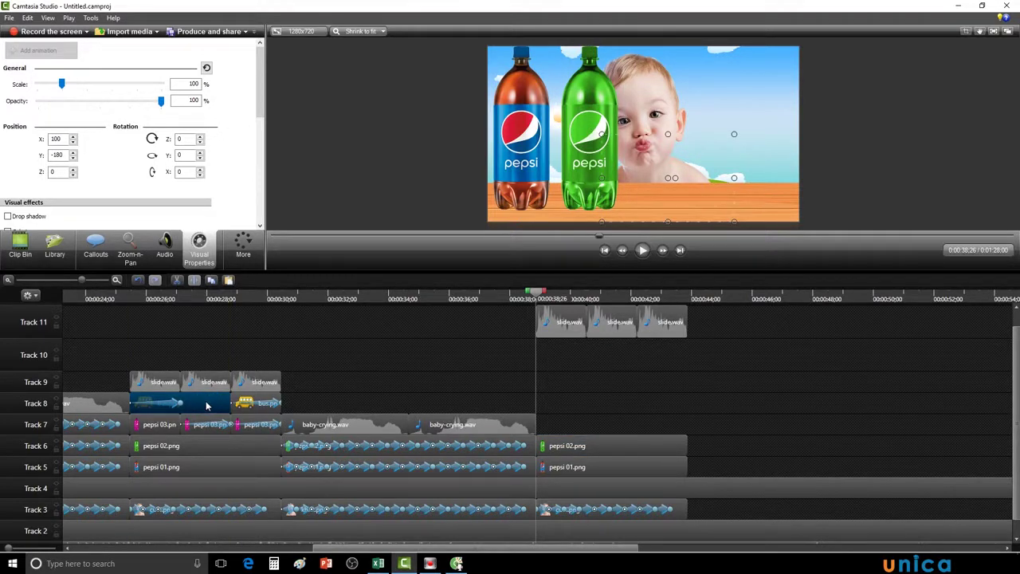
right_click(205, 407)
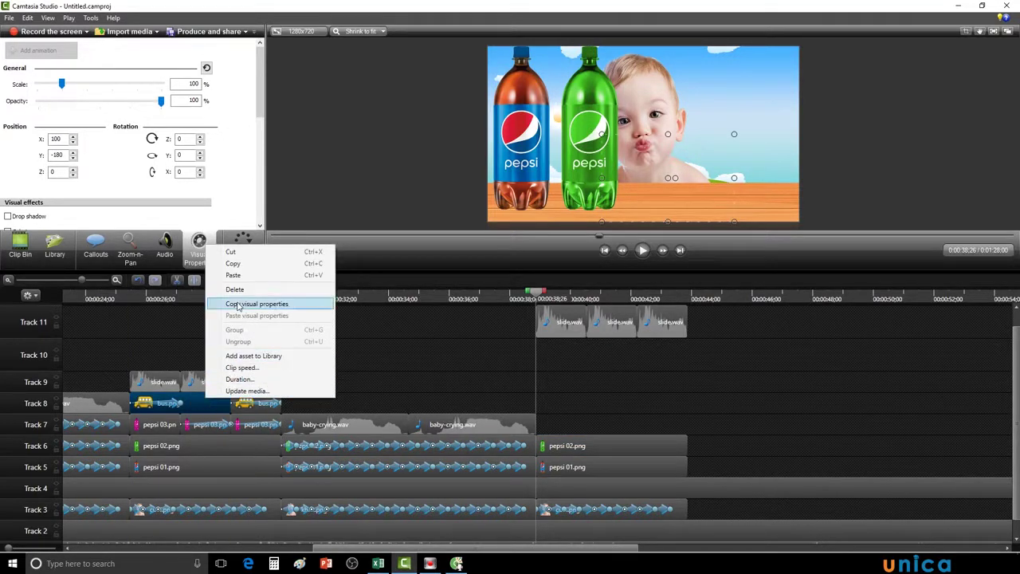
left_click(238, 265)
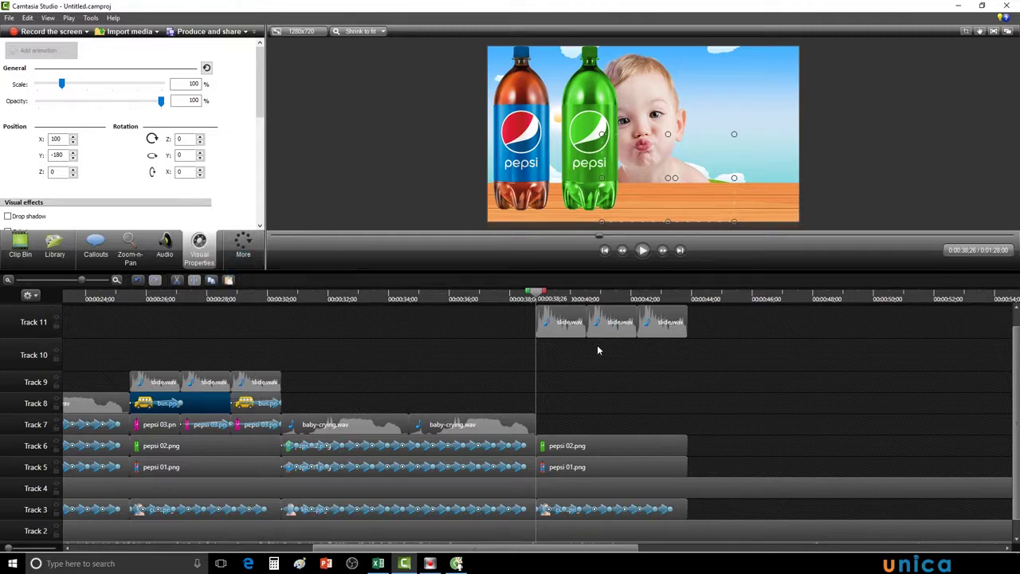
key("ctrl+v")
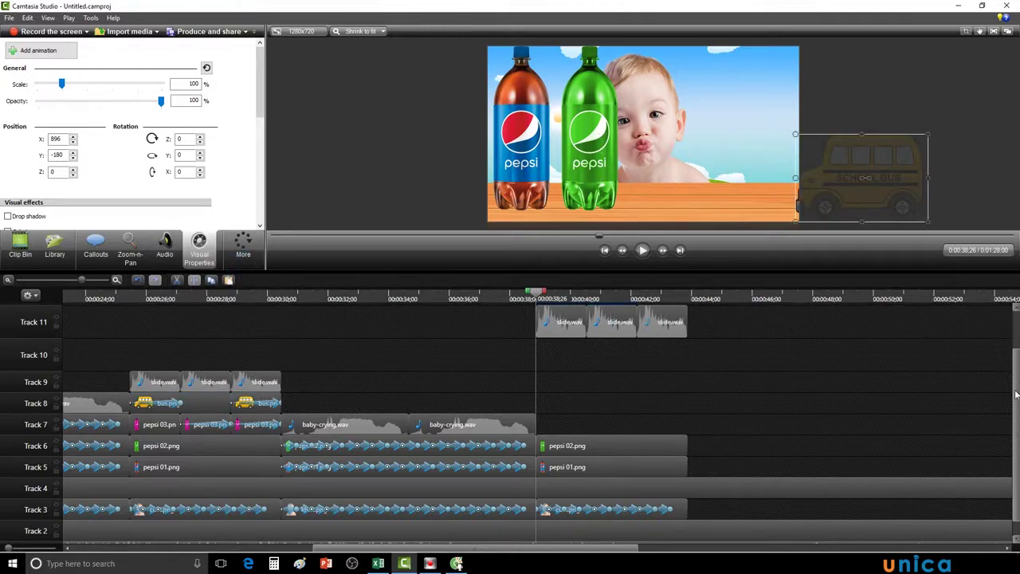
scroll(1016, 395, "up", 1)
left_click_drag(610, 312, 618, 444)
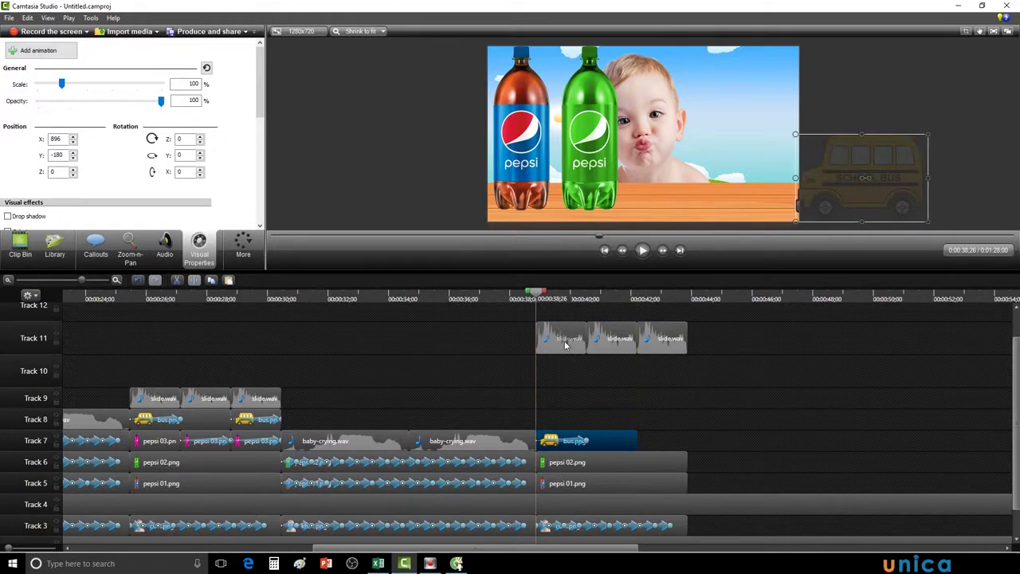
Move the new scene's three slide.wav clips from Track 11 down to Track 8, keeping their timing.
left_click_drag(565, 344, 566, 423)
left_click_drag(621, 340, 621, 419)
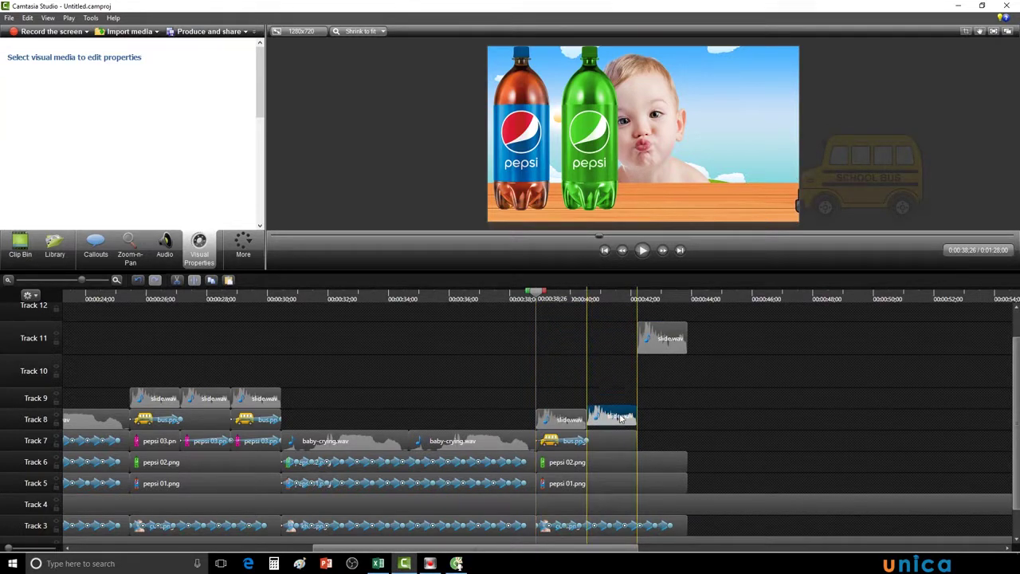
left_click_drag(664, 339, 675, 426)
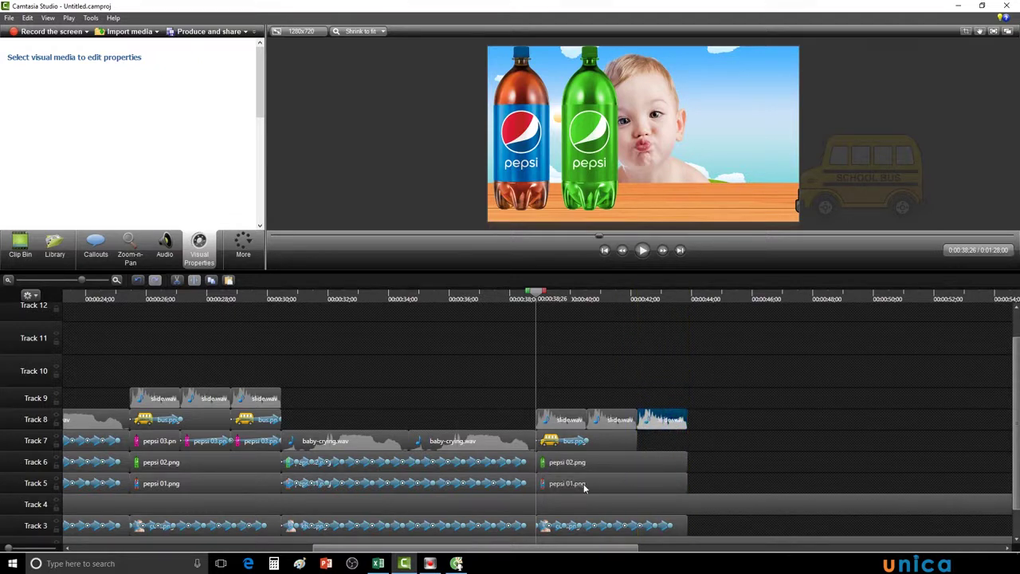
Preview the bus arrival and split the new scene's pepsi 02 clip at 0:00:40;16 and 0:00:42;06.
left_click(599, 464)
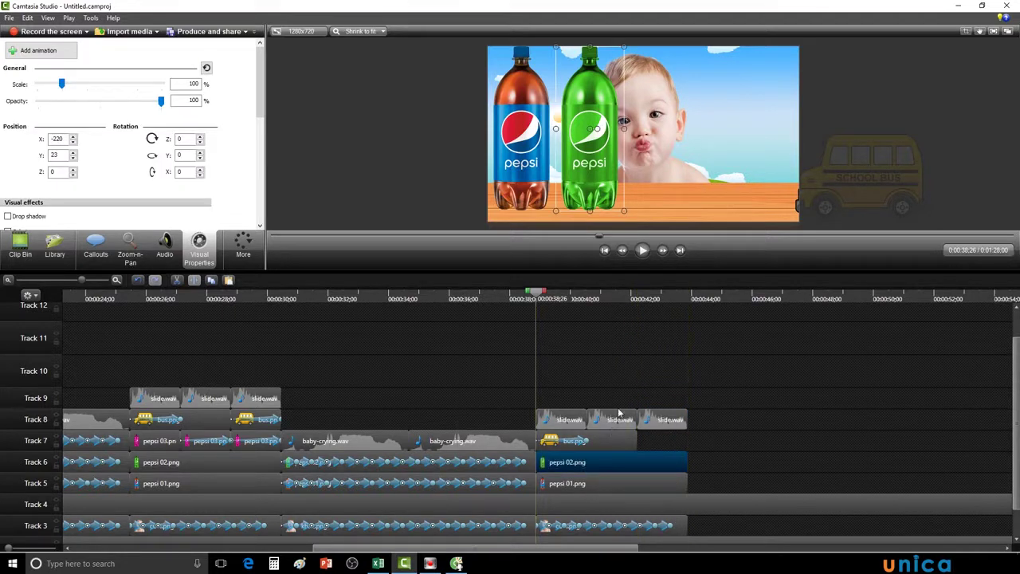
left_click_drag(536, 293, 538, 324)
left_click(643, 250)
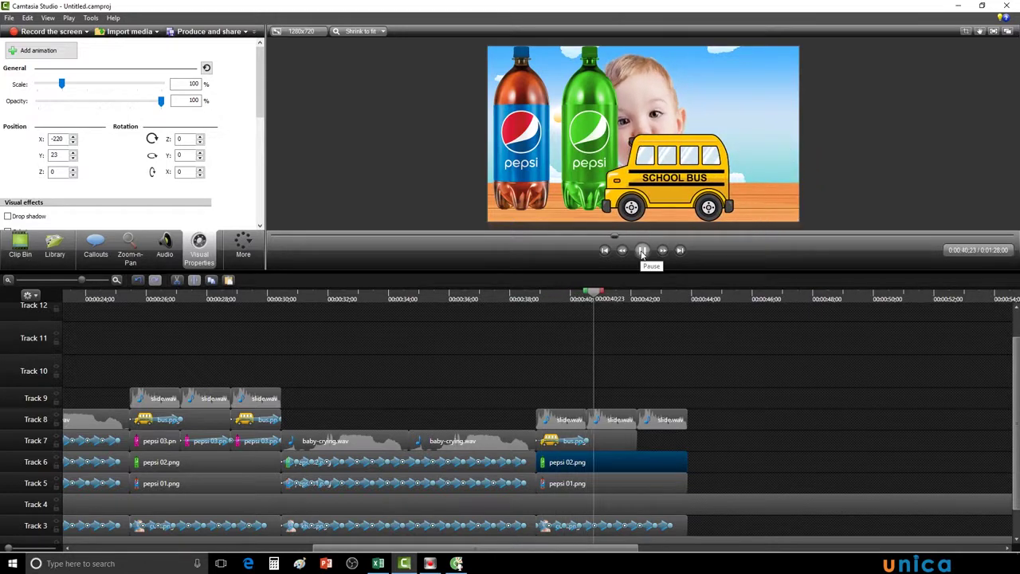
left_click(643, 250)
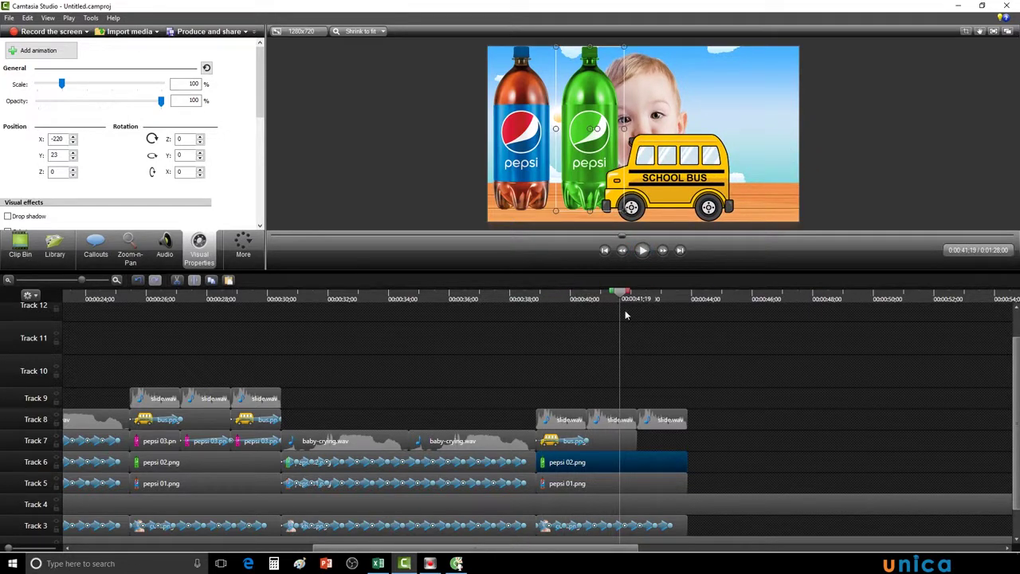
left_click_drag(622, 295, 589, 302)
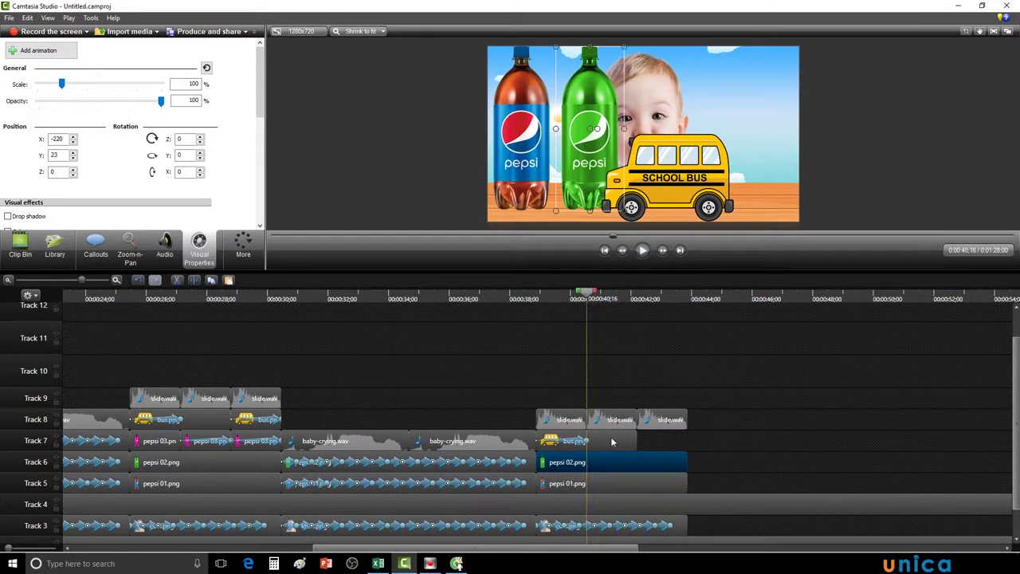
left_click(193, 280)
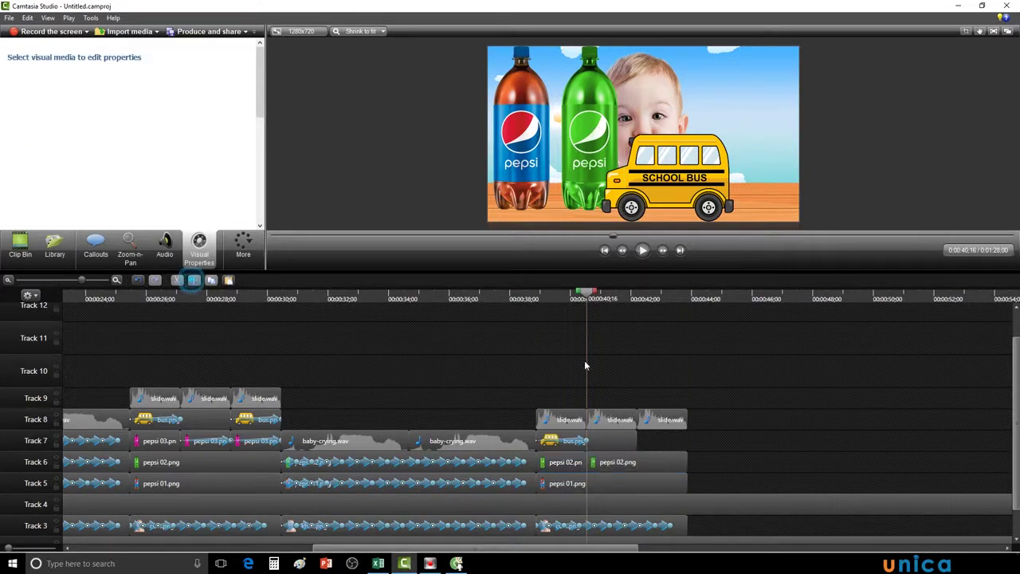
left_click_drag(585, 295, 634, 303)
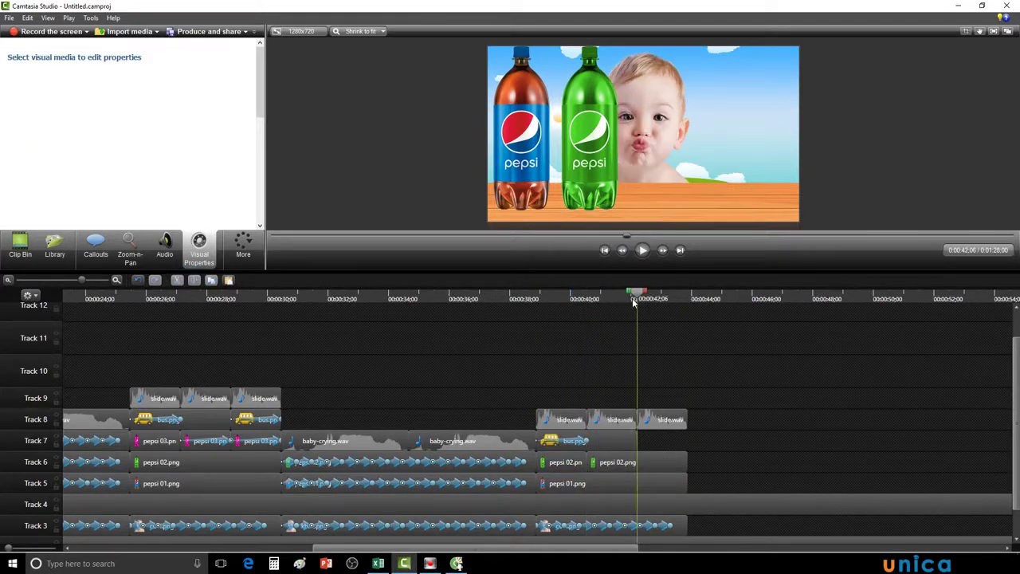
left_click(656, 457)
left_click(193, 281)
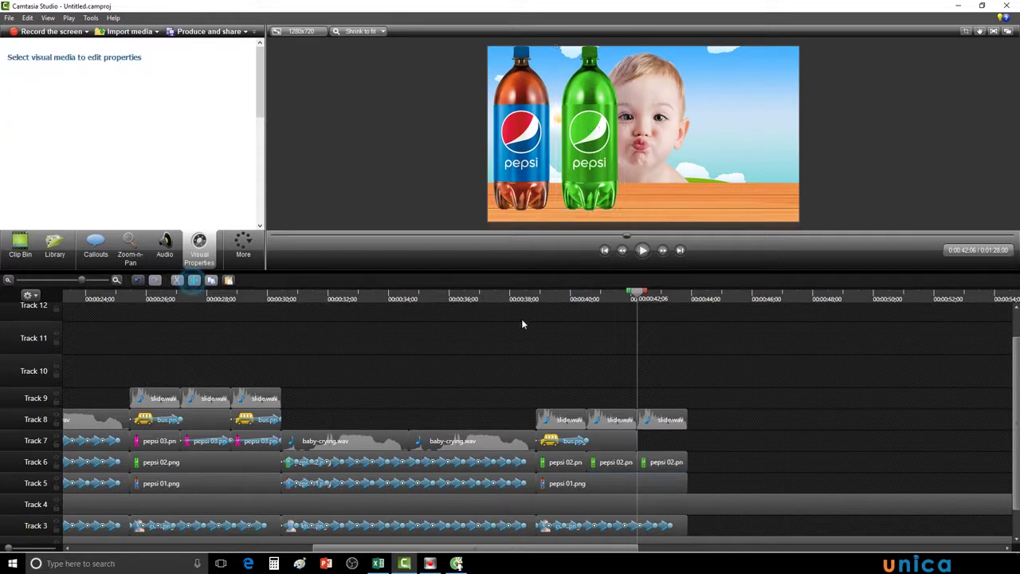
Remove the existing animation from the Track 7 bus clip and trim the clip to end at 0:00:40;16.
left_click_drag(638, 294, 588, 308)
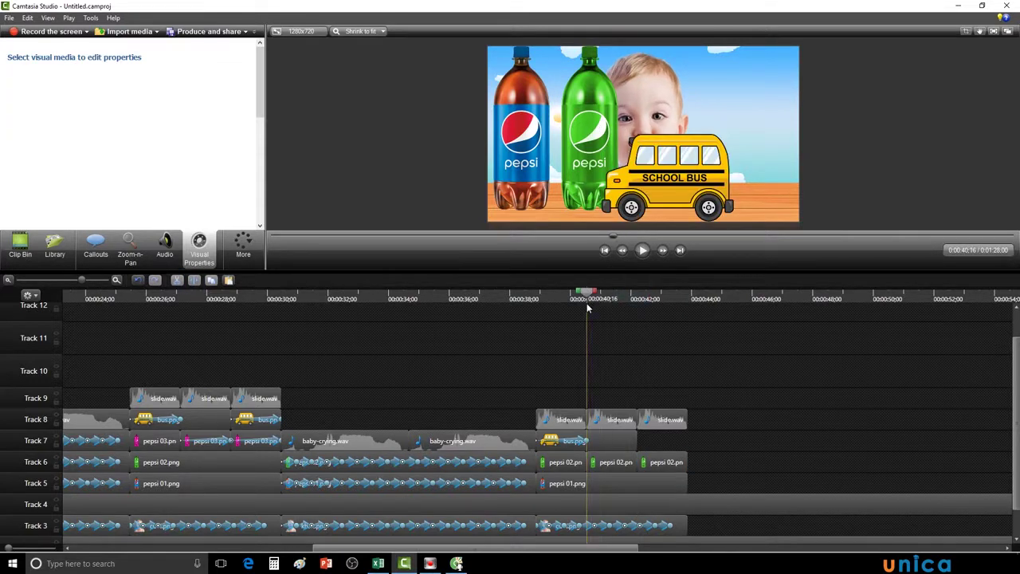
left_click(575, 445)
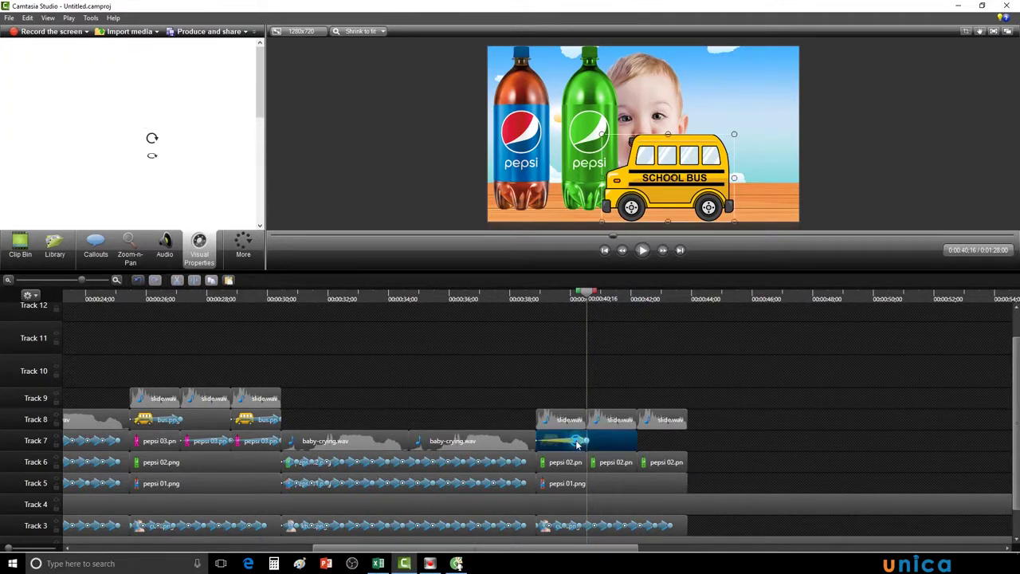
right_click(577, 445)
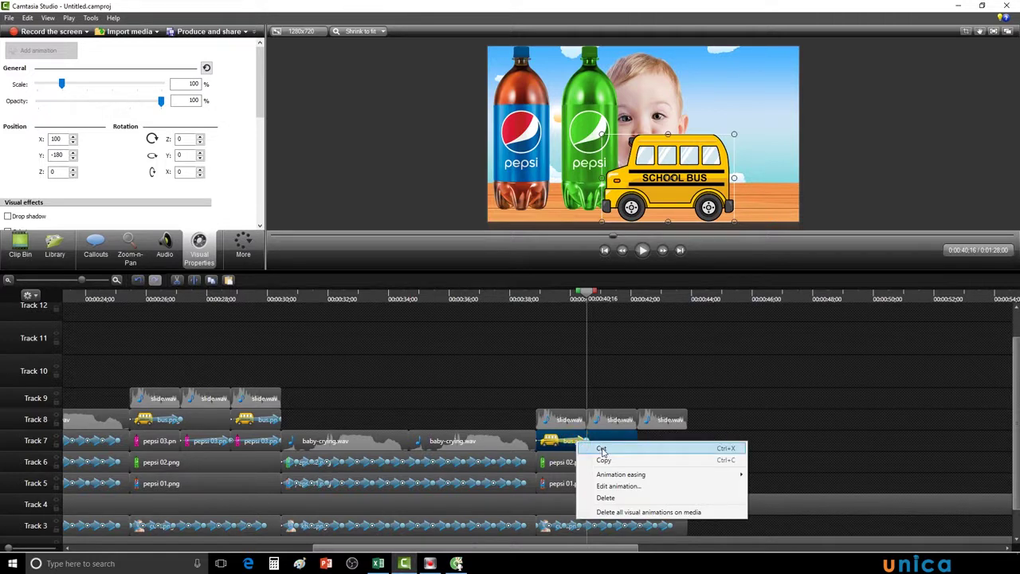
left_click(602, 449)
left_click_drag(586, 292, 535, 292)
left_click(597, 439)
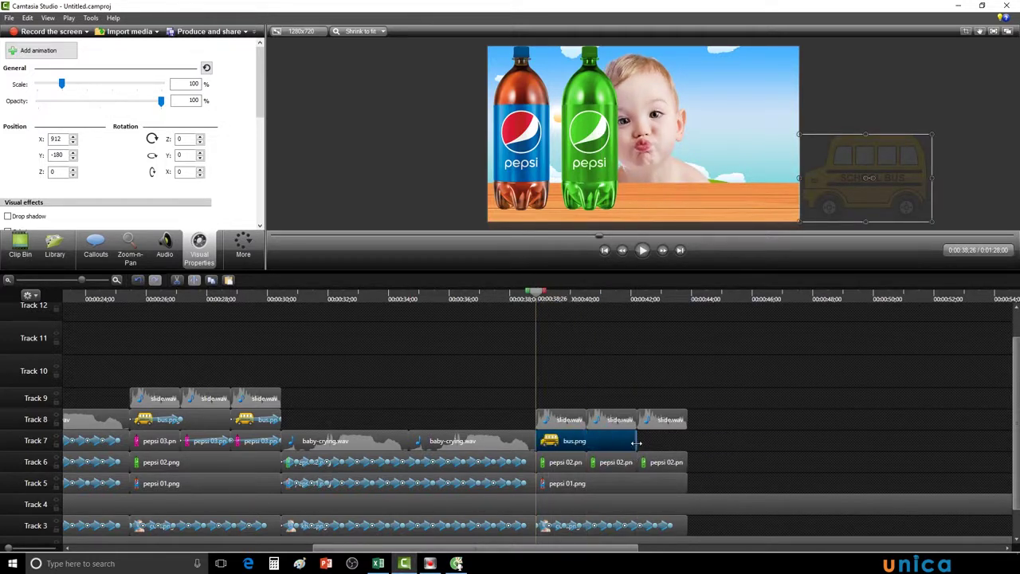
left_click_drag(638, 443, 576, 443)
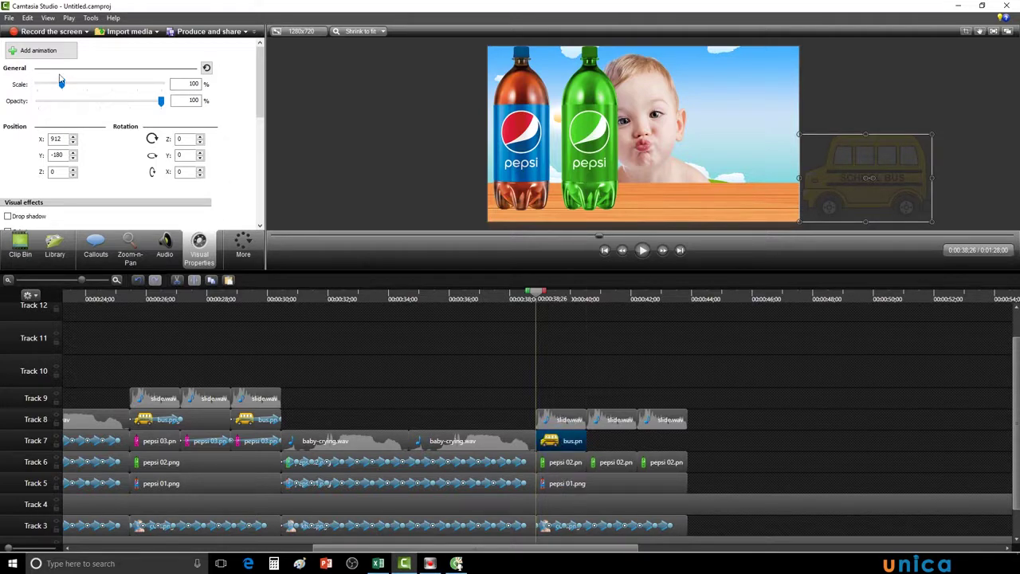
Animate the bus driving in front of the green bottle to X -352, Y -180 across the whole clip, and preview it.
left_click(47, 52)
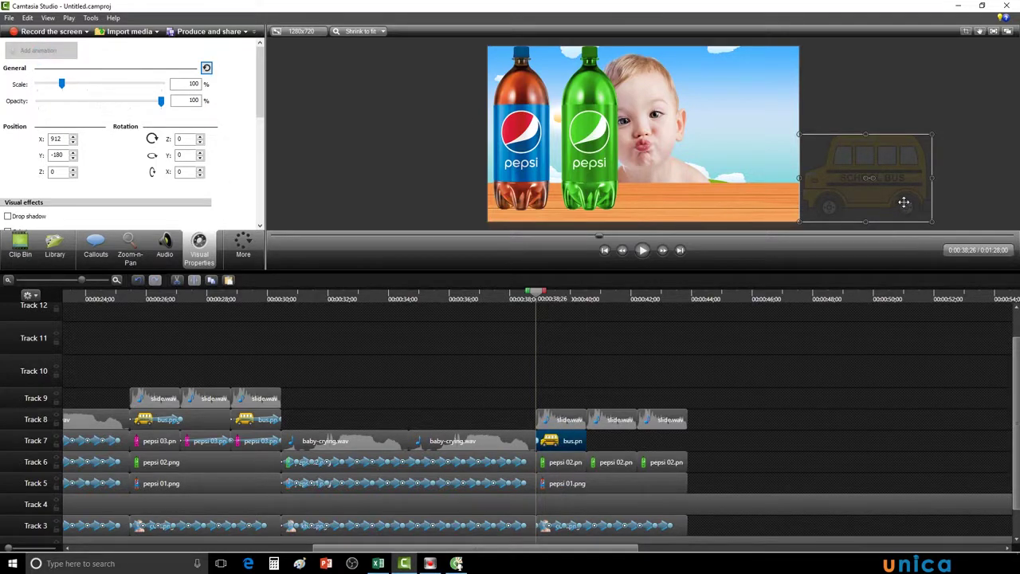
left_click_drag(904, 201, 597, 202)
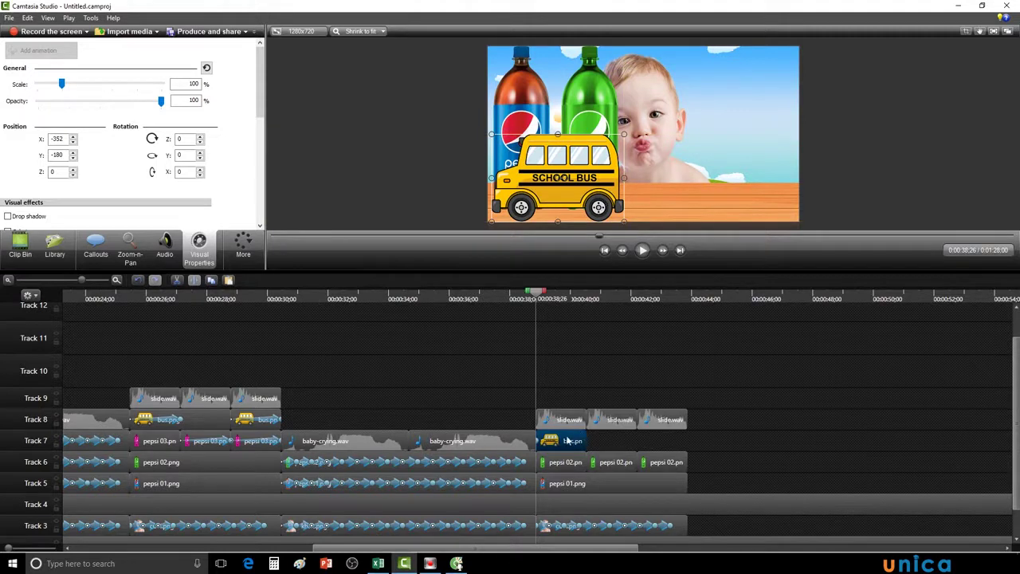
left_click_drag(539, 441, 610, 440)
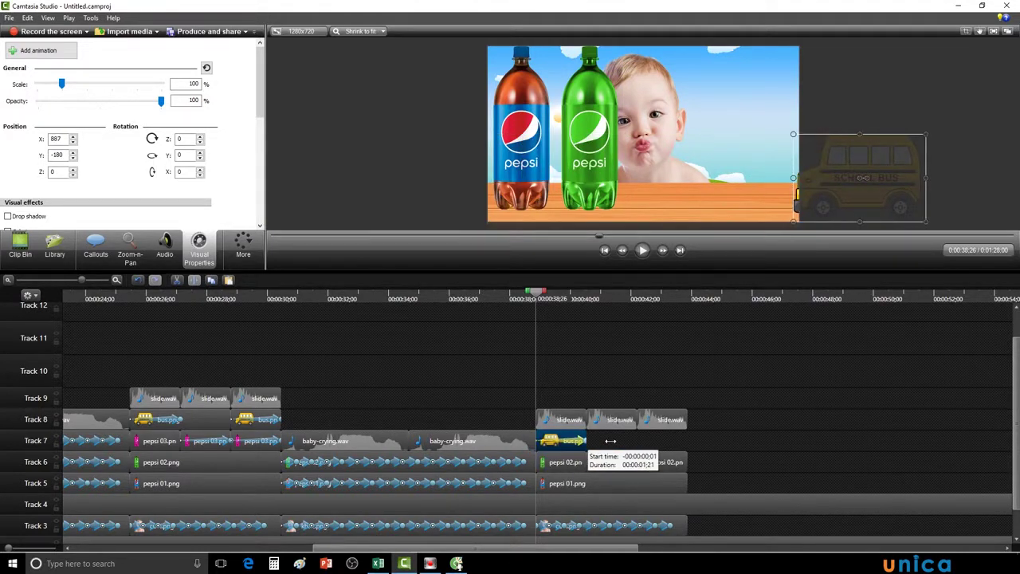
left_click(643, 251)
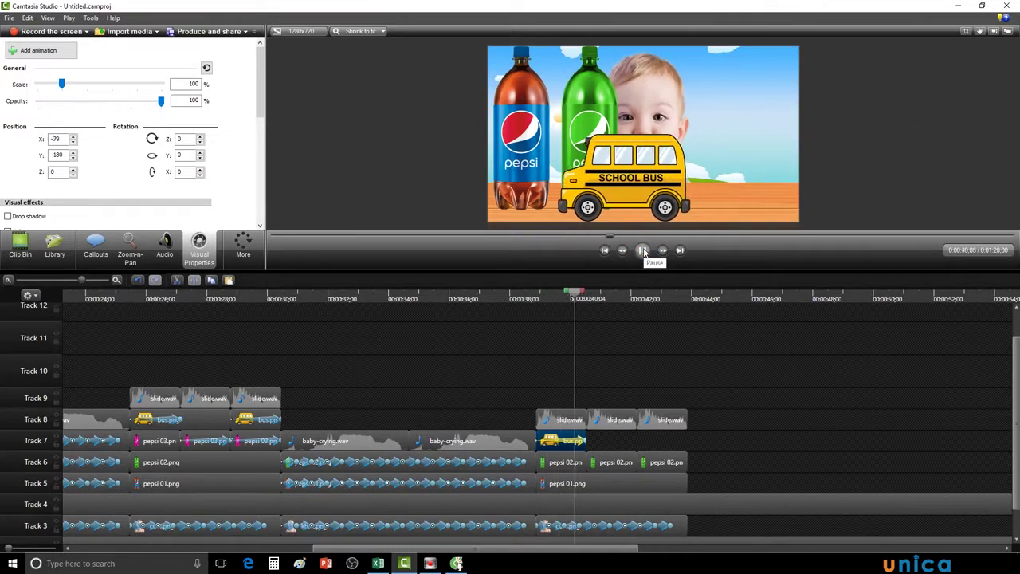
left_click(643, 250)
Extend the bus clip to the end of the third slide.wav clip and split it at 0:00:42;06.
left_click(586, 294)
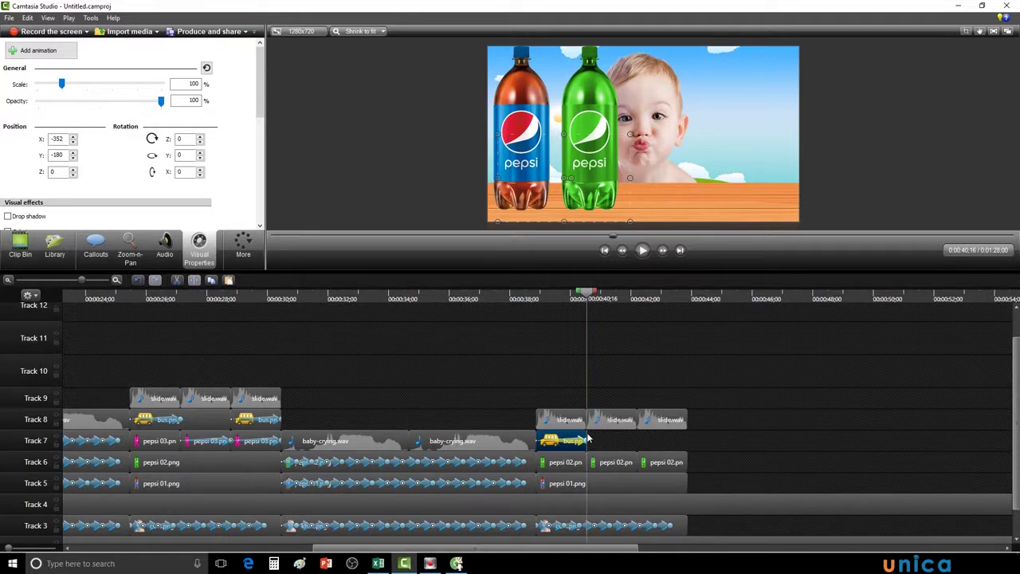
left_click_drag(586, 434, 634, 438)
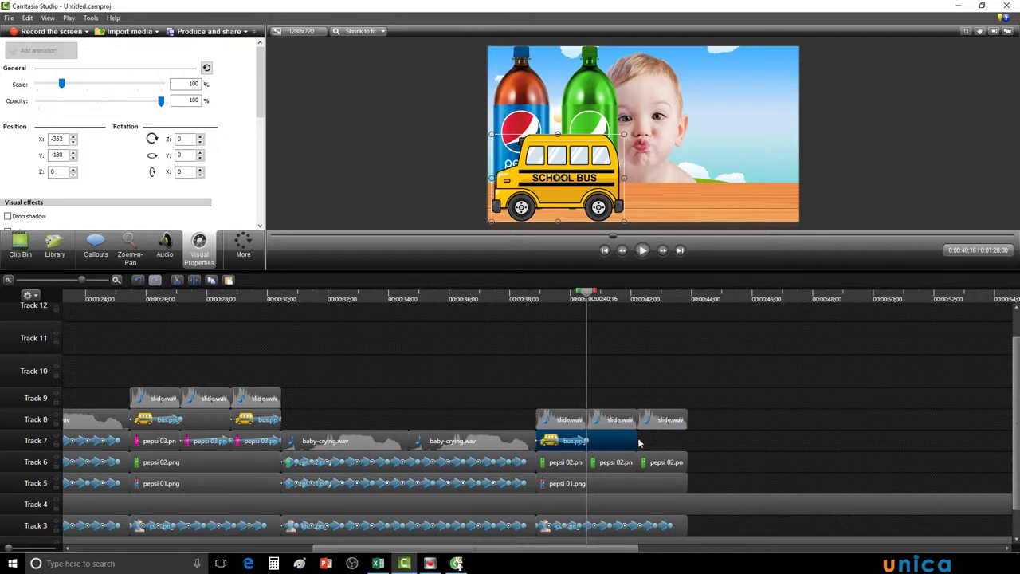
left_click_drag(636, 437, 687, 441)
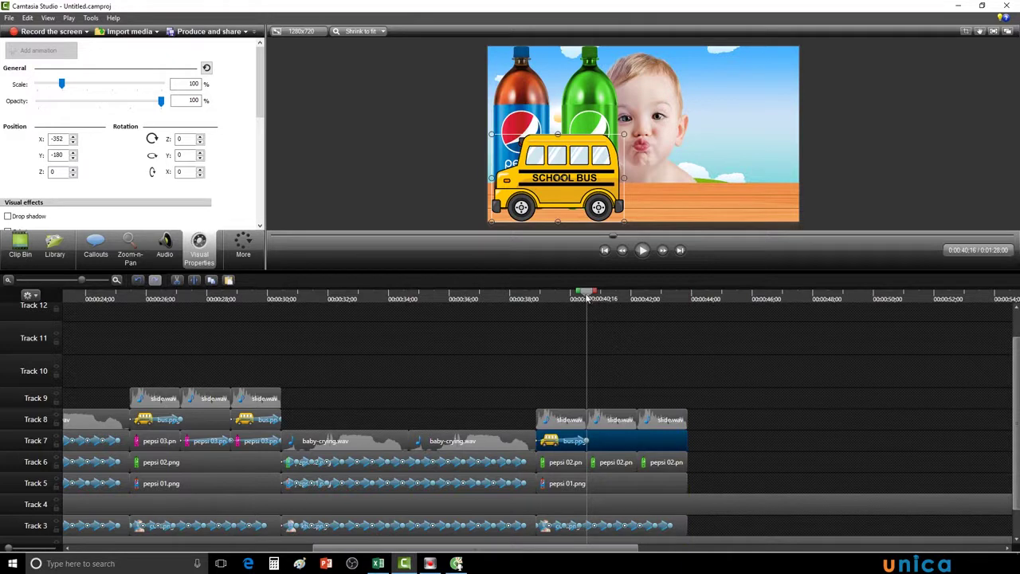
left_click_drag(586, 298, 635, 300)
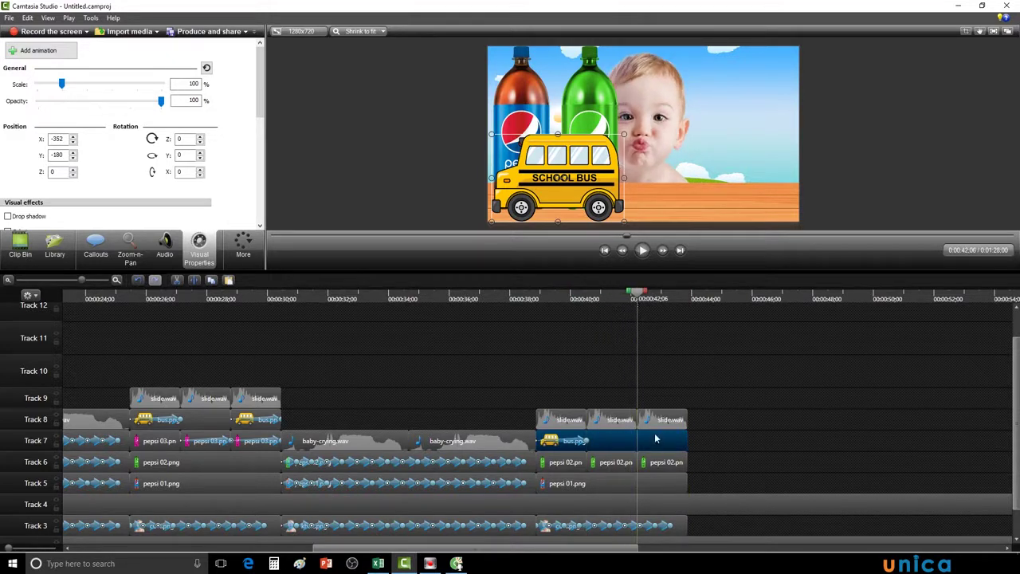
left_click(195, 281)
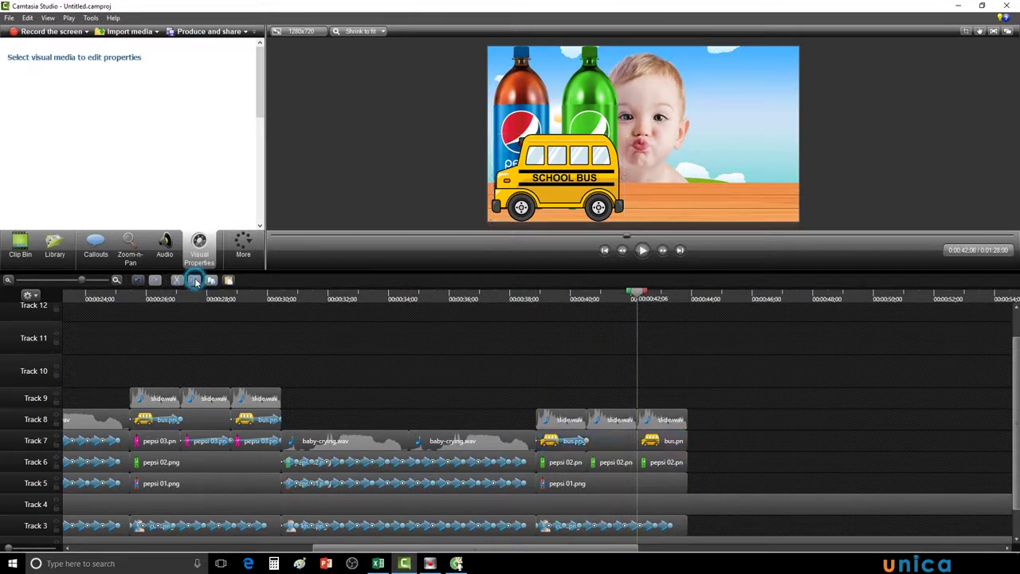
Animate the green bottle in the middle pepsi 02 clip rising above the bus to X -220, Y 338 across the whole clip, and preview it.
left_click_drag(637, 293, 586, 319)
left_click(639, 253)
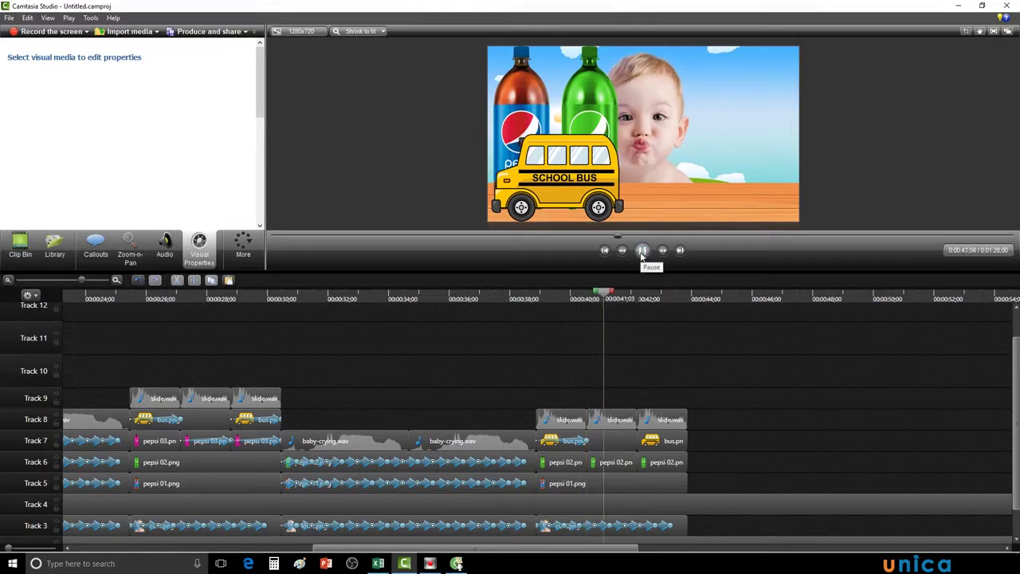
left_click_drag(612, 295, 591, 299)
left_click(619, 464)
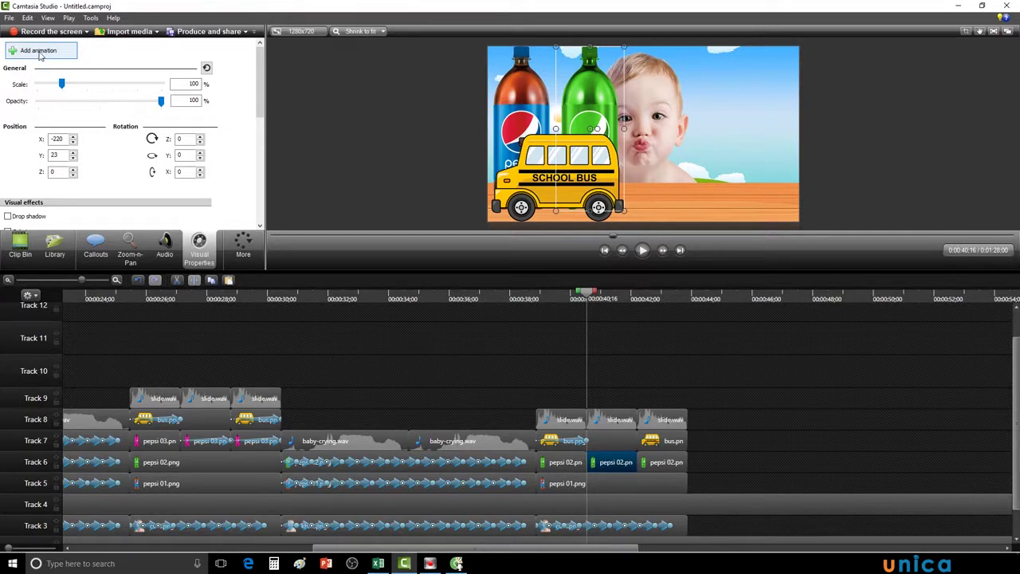
left_click(46, 51)
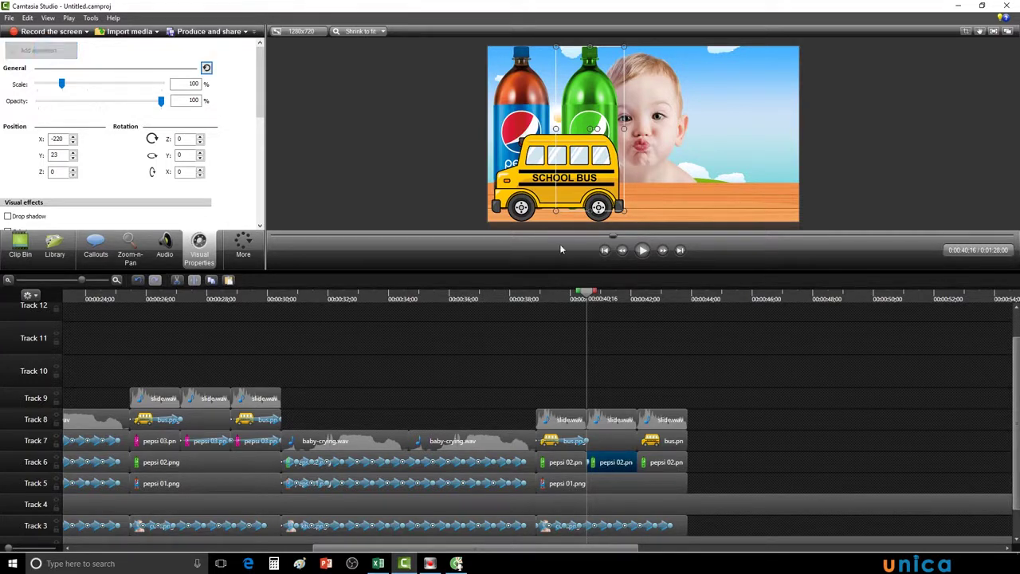
mouse_move(610, 106)
left_mouse_down()
mouse_move(610, 73)
mouse_move(608, 113)
left_mouse_up()
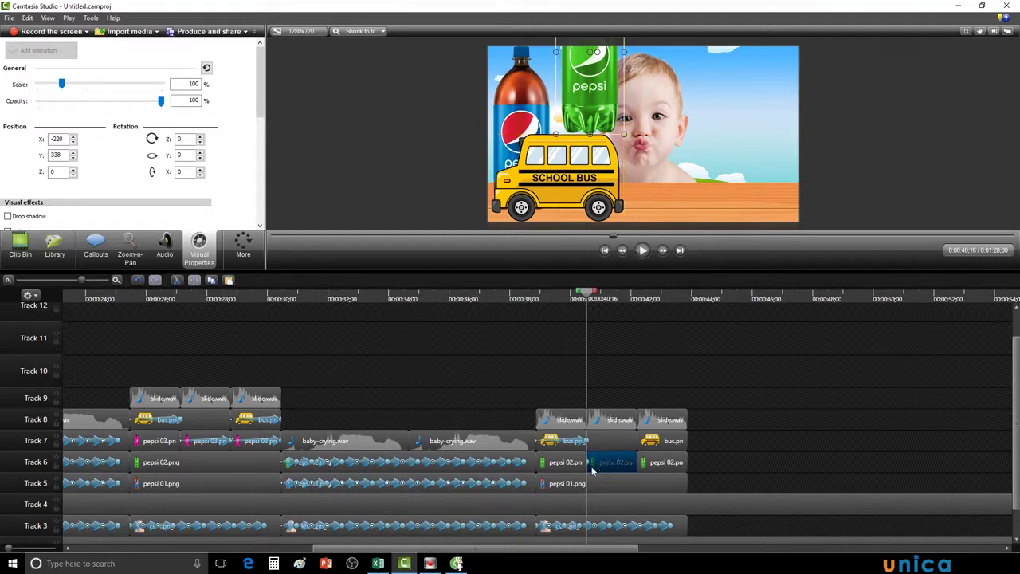
left_click_drag(592, 470, 658, 462)
left_click(643, 251)
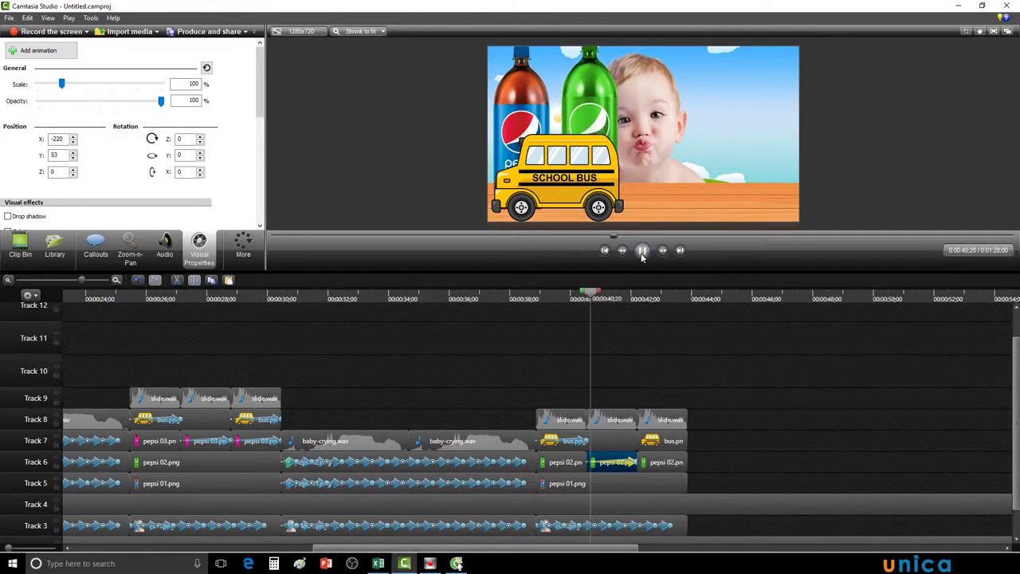
left_click(643, 253)
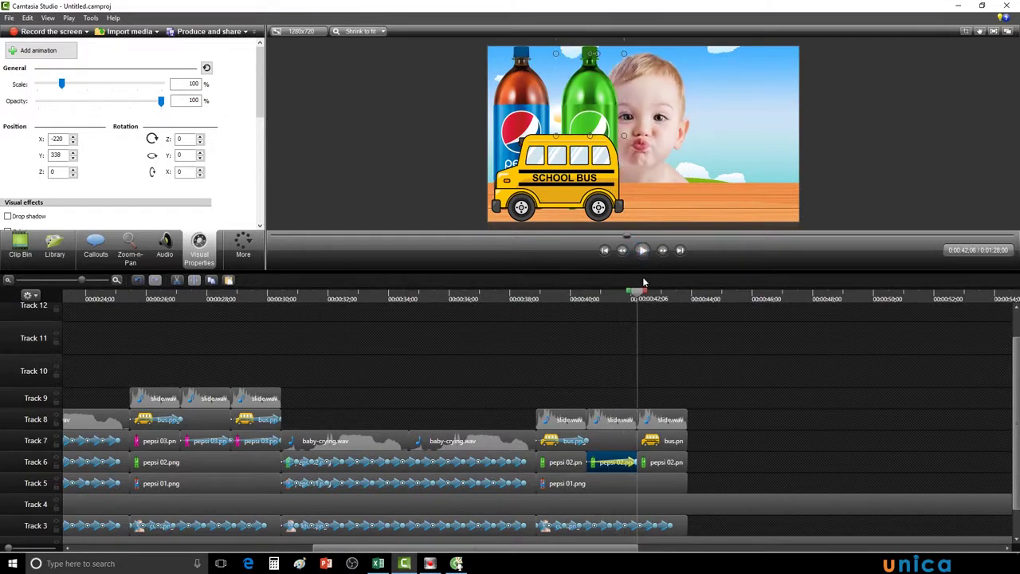
left_click_drag(639, 296, 589, 305)
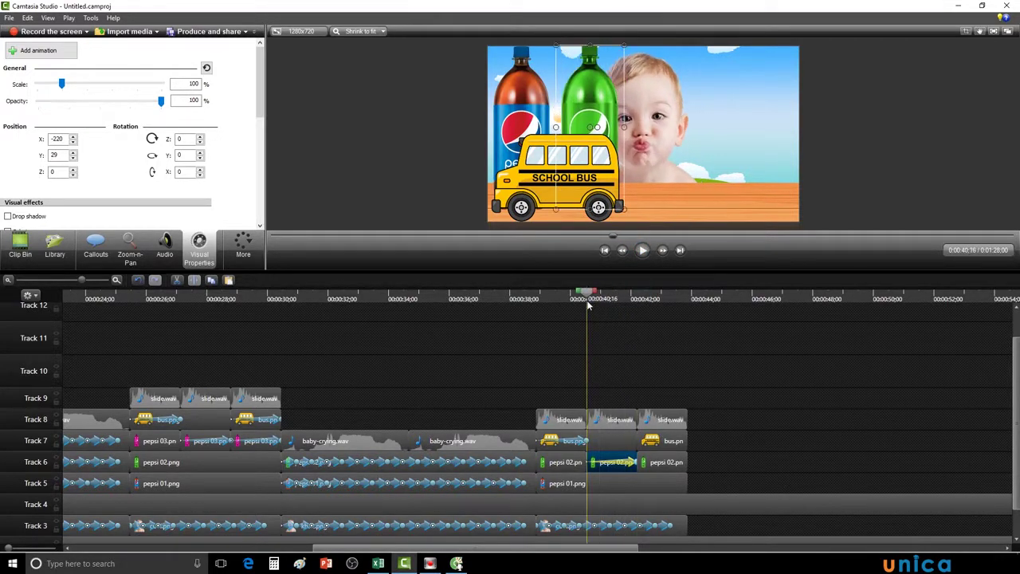
left_click(642, 251)
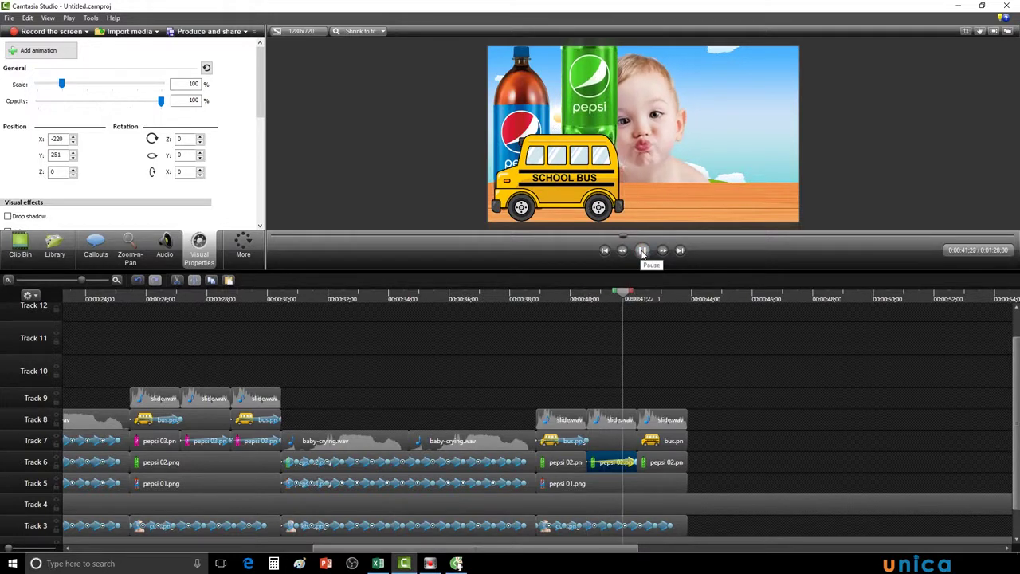
left_click(642, 250)
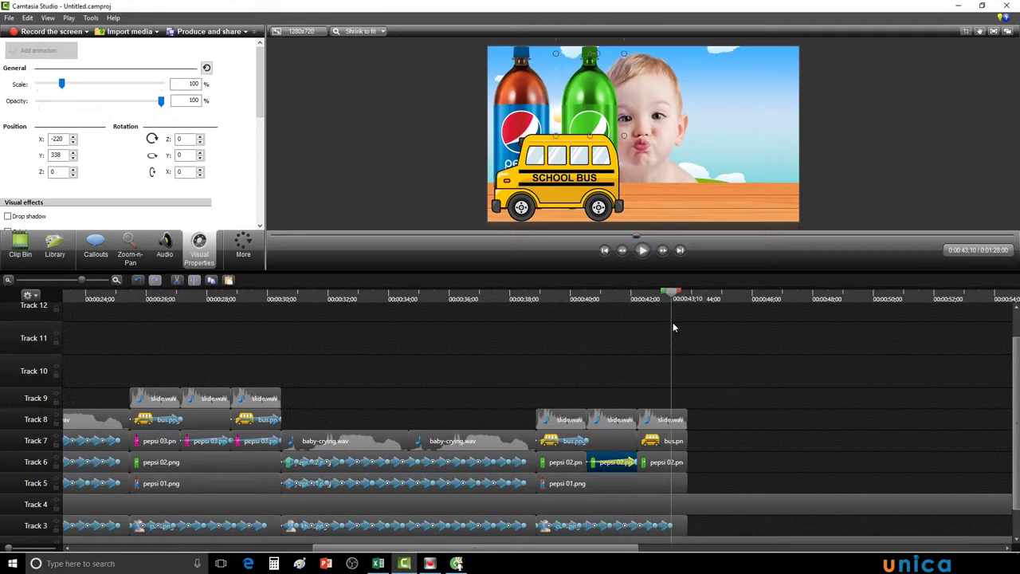
Animate the bus in the last bus clip driving off the canvas to X -912, Y -180, with the animation spanning the whole clip.
left_click_drag(673, 298, 641, 301)
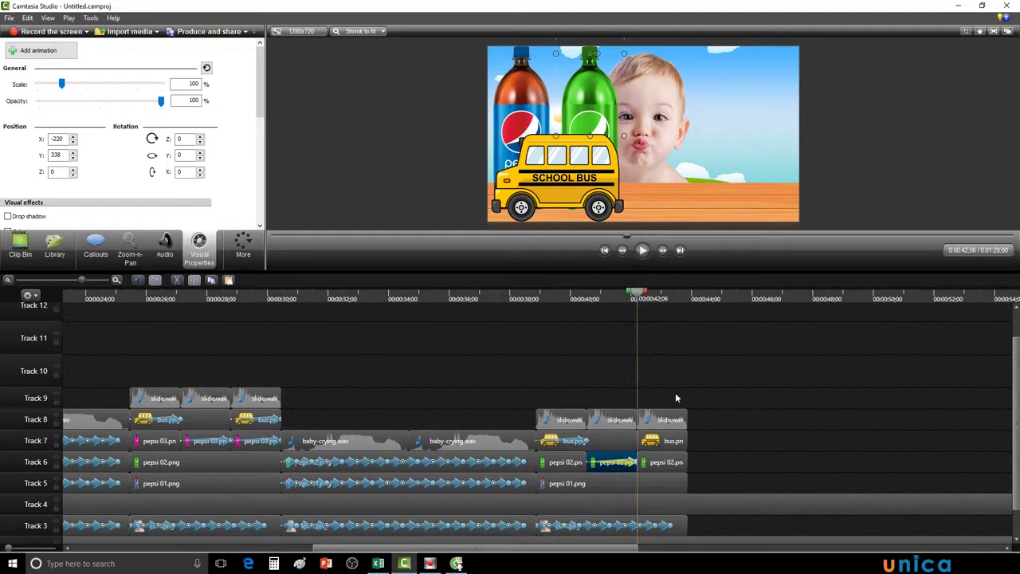
left_click(668, 439)
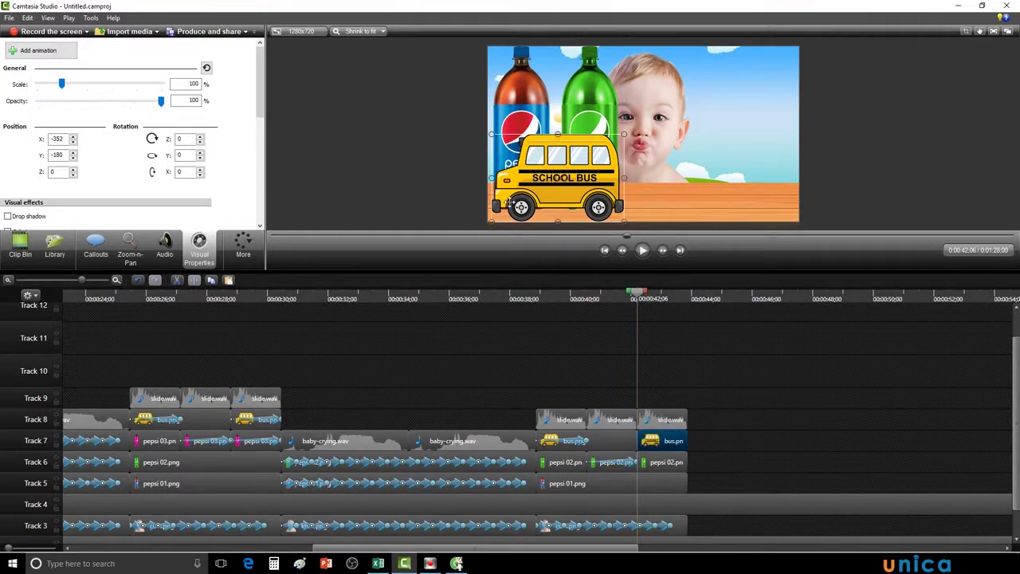
left_click(161, 99)
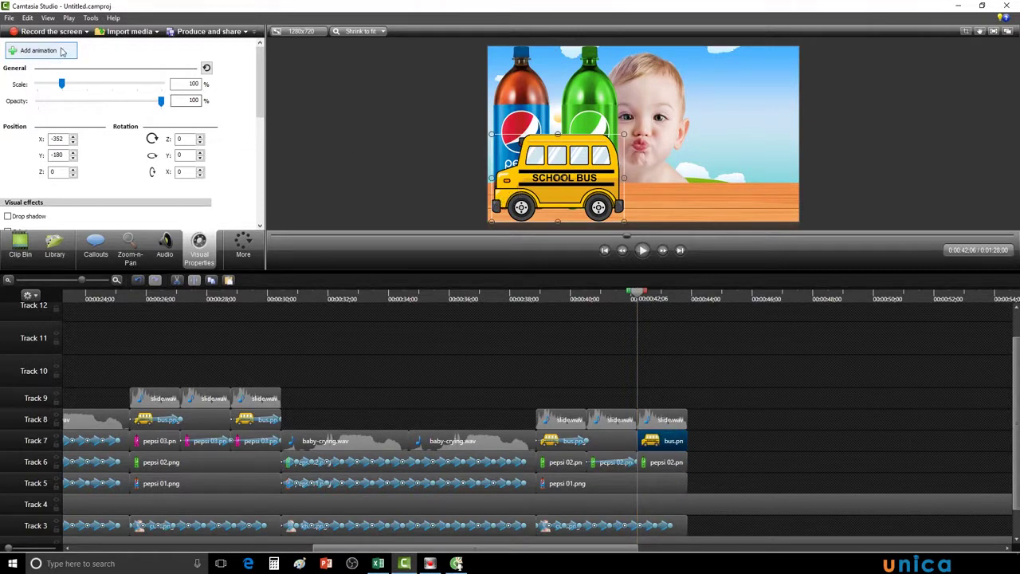
left_click_drag(607, 194, 475, 202)
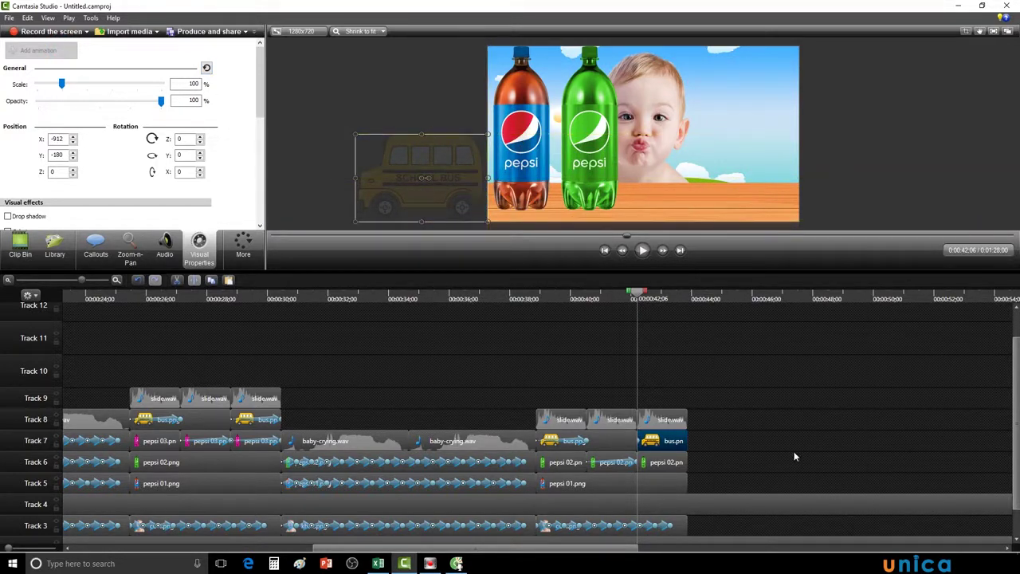
left_click(661, 447)
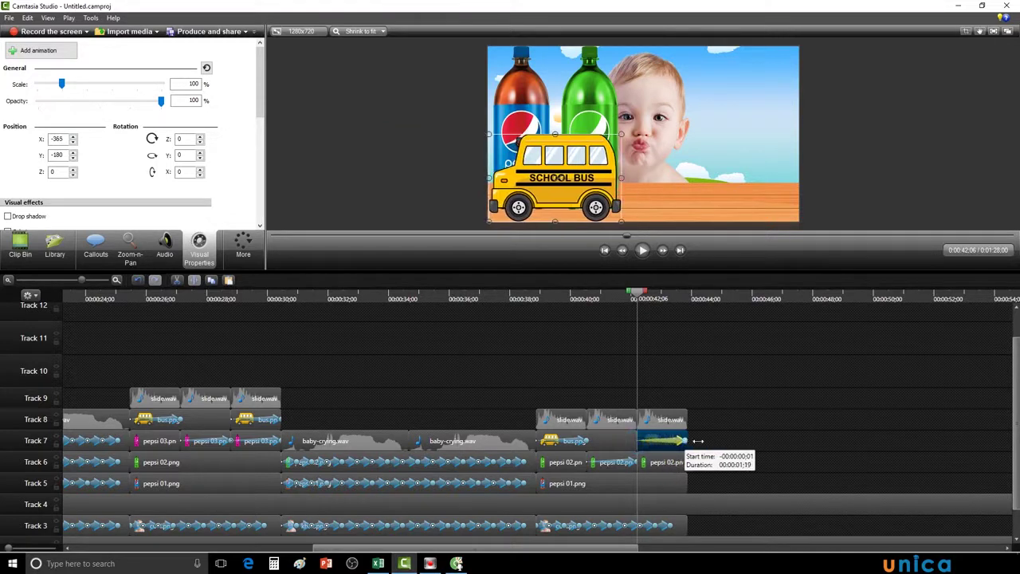
Replace the last pepsi 02 clip by extending the lifted-bottle clip to the end of the scene and splitting it at 0:00:42;06.
left_click(665, 467)
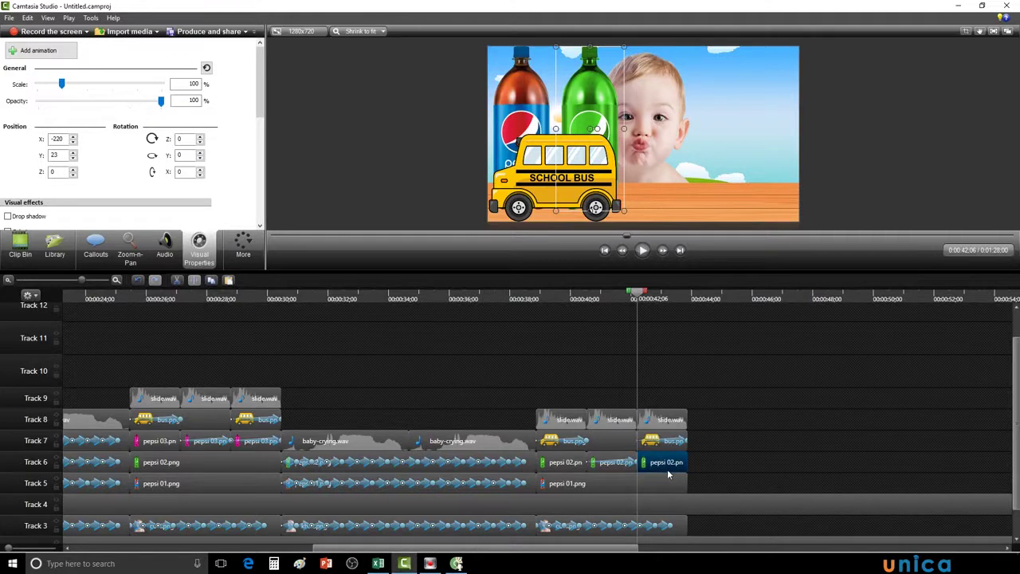
right_click(658, 463)
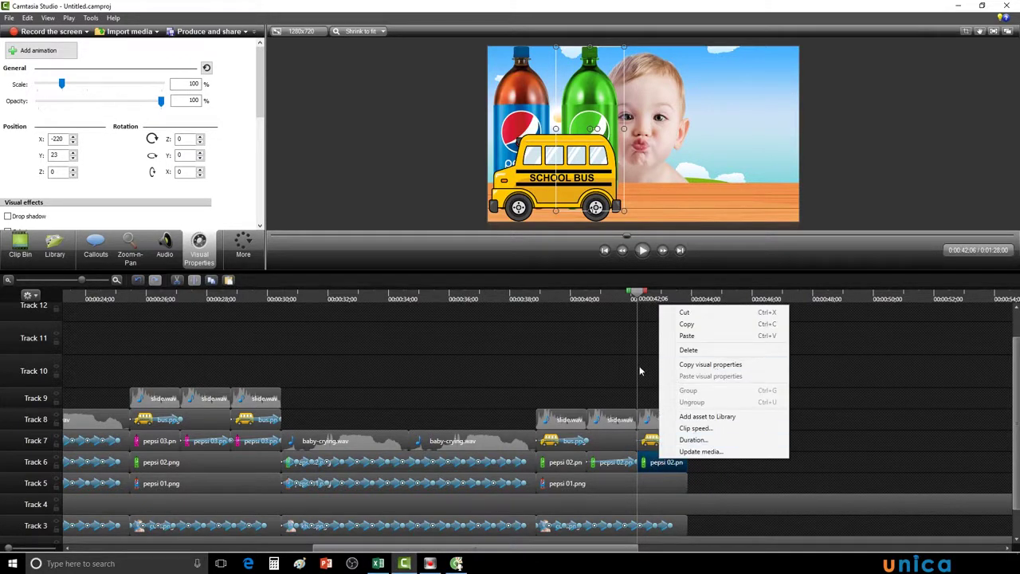
left_click(687, 313)
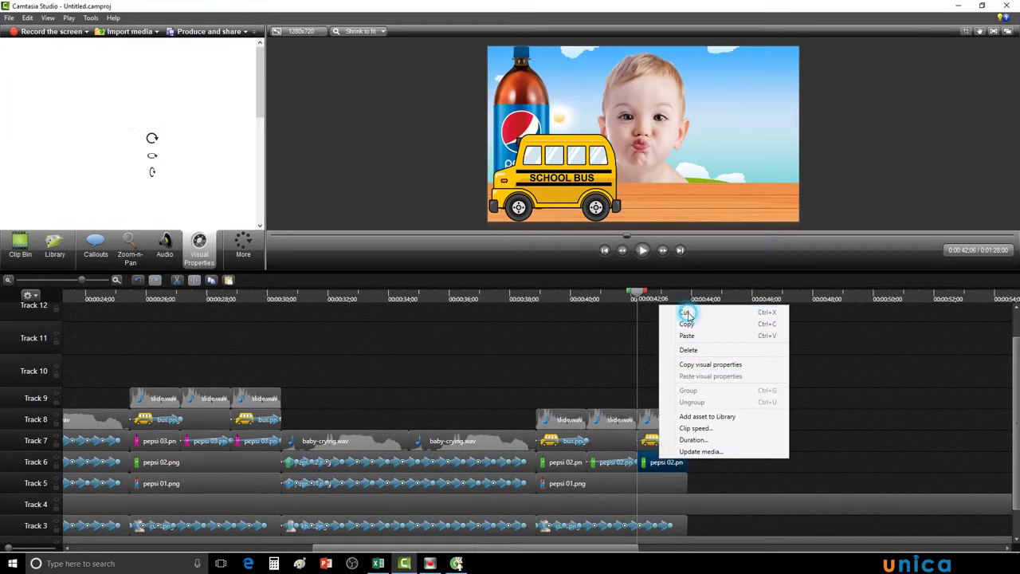
left_click_drag(638, 462, 684, 462)
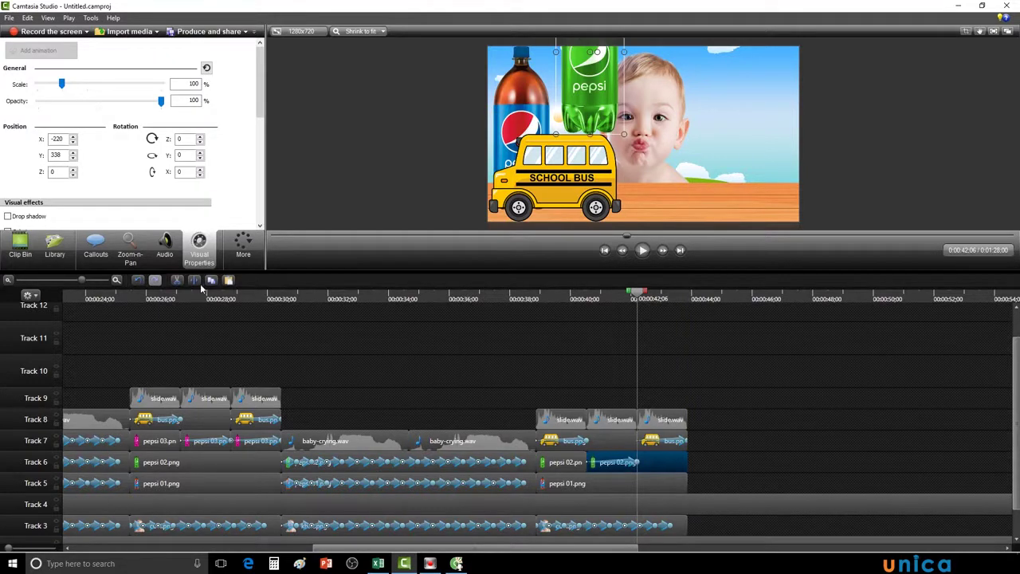
left_click(194, 280)
left_click(661, 461)
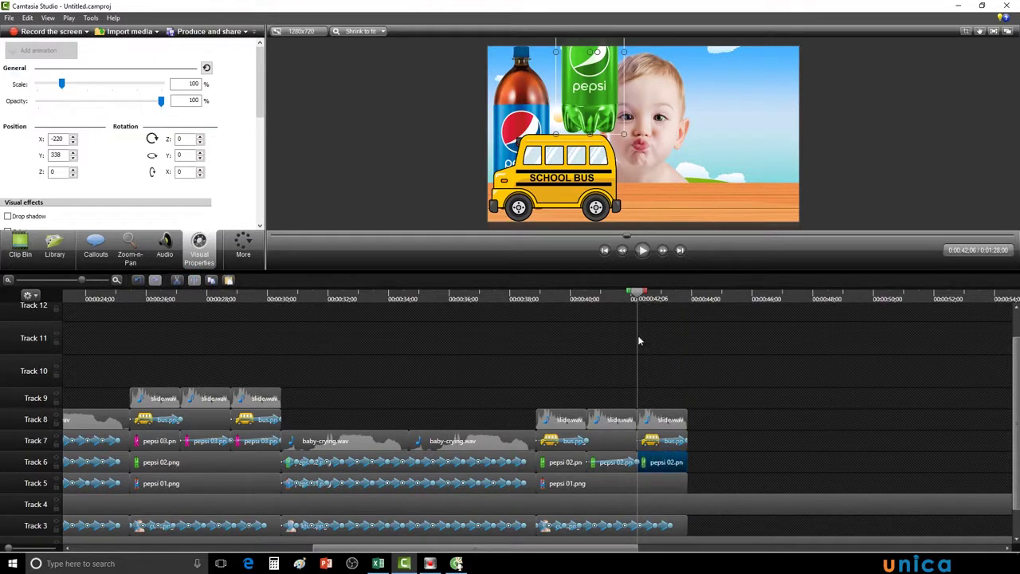
Animate the last pepsi 02 clip leaving with the bus to X -780, Y 338 across the whole clip, and preview the scene from 0:00:38;26.
left_click_drag(639, 298, 647, 296)
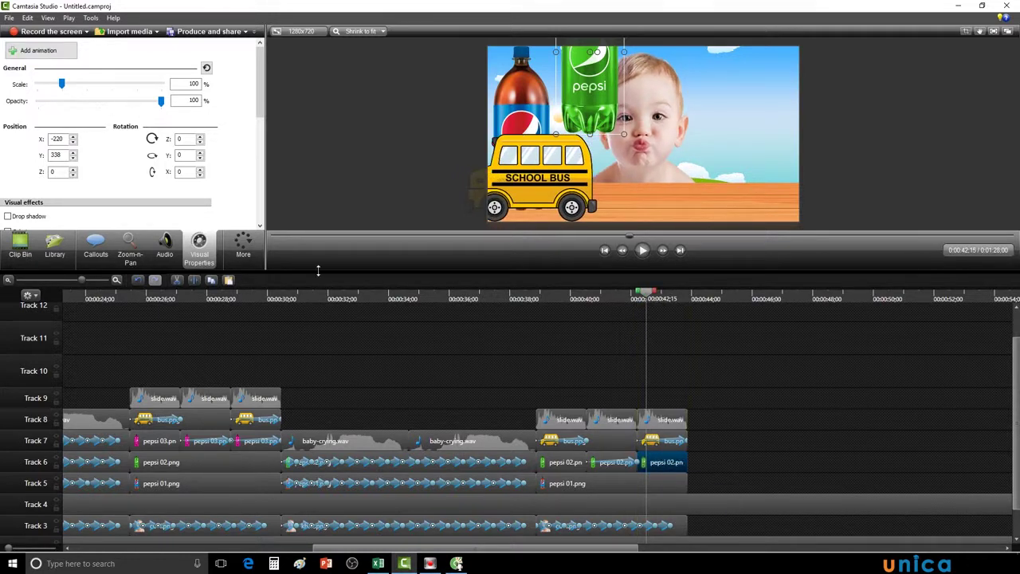
left_click(52, 53)
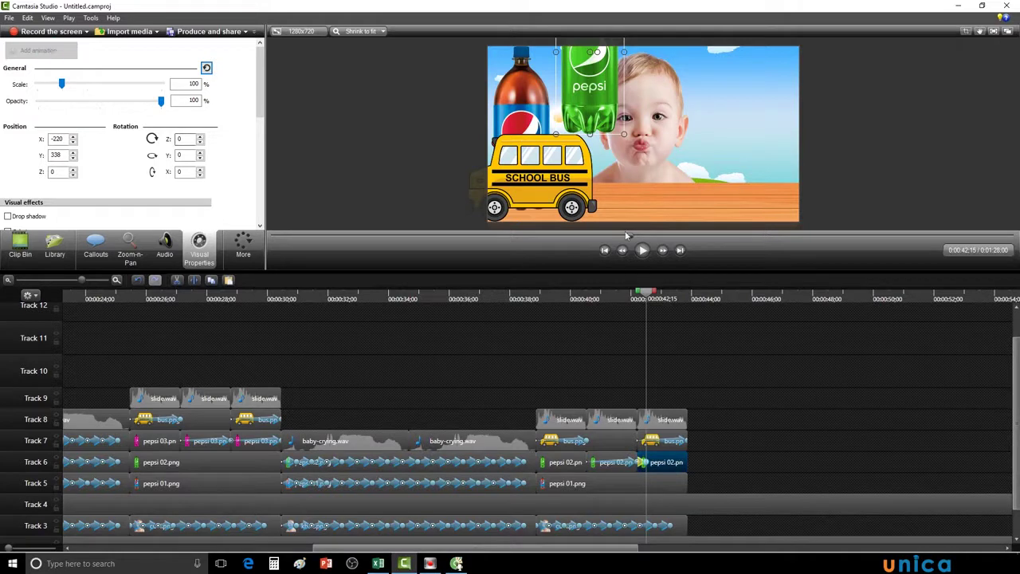
left_click_drag(614, 126, 478, 126)
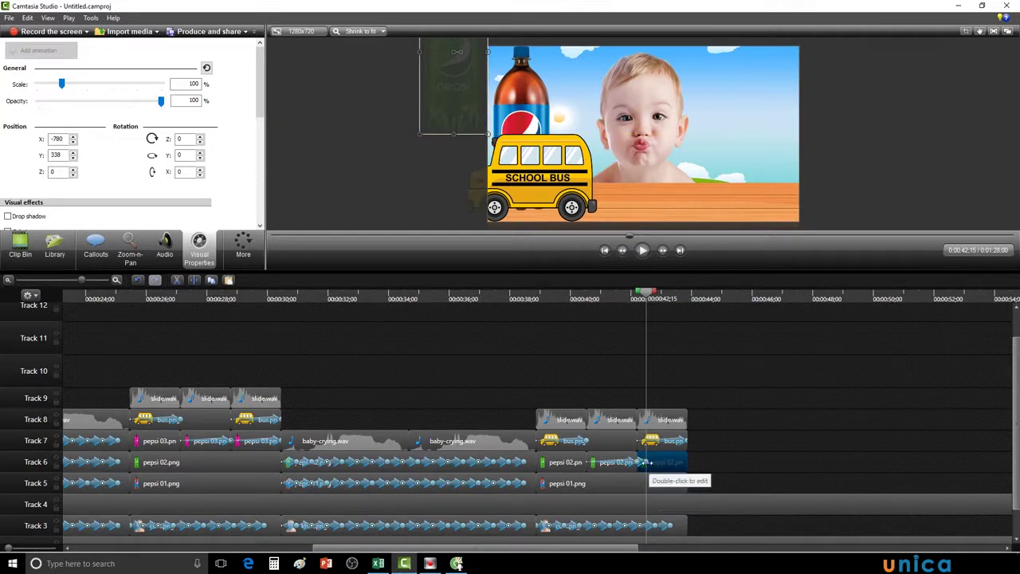
left_click(684, 462)
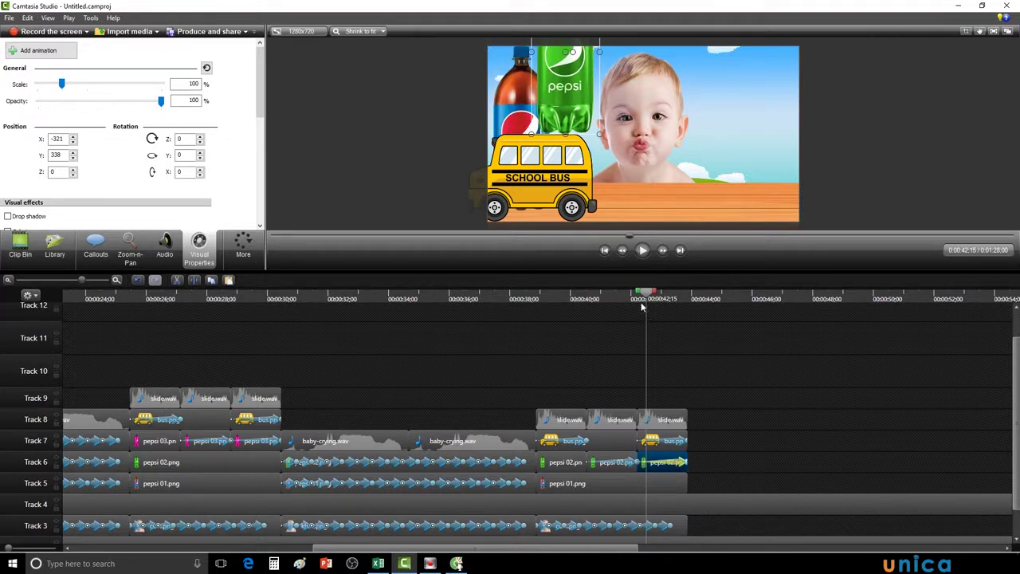
left_click_drag(644, 293, 536, 298)
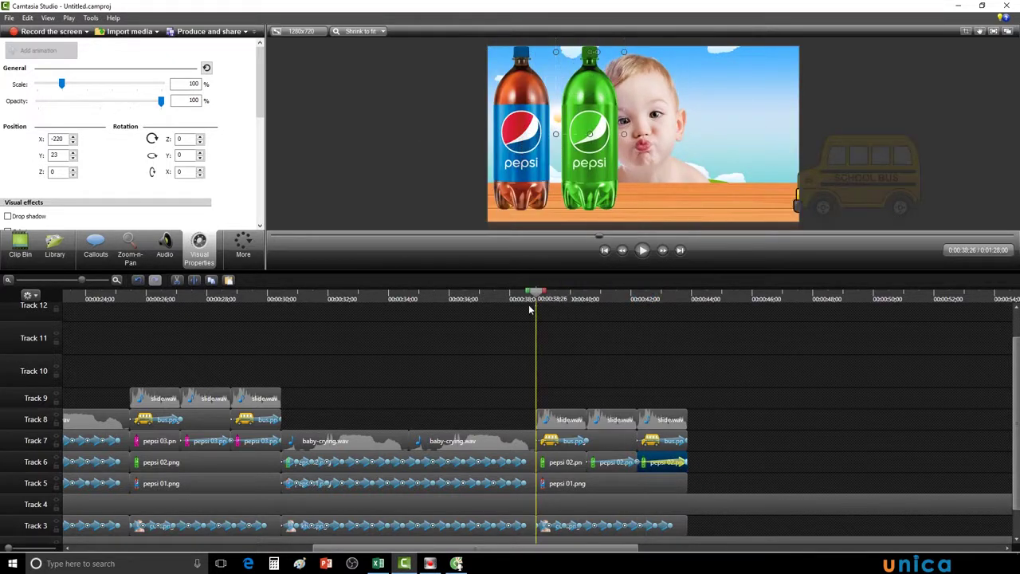
left_click(642, 252)
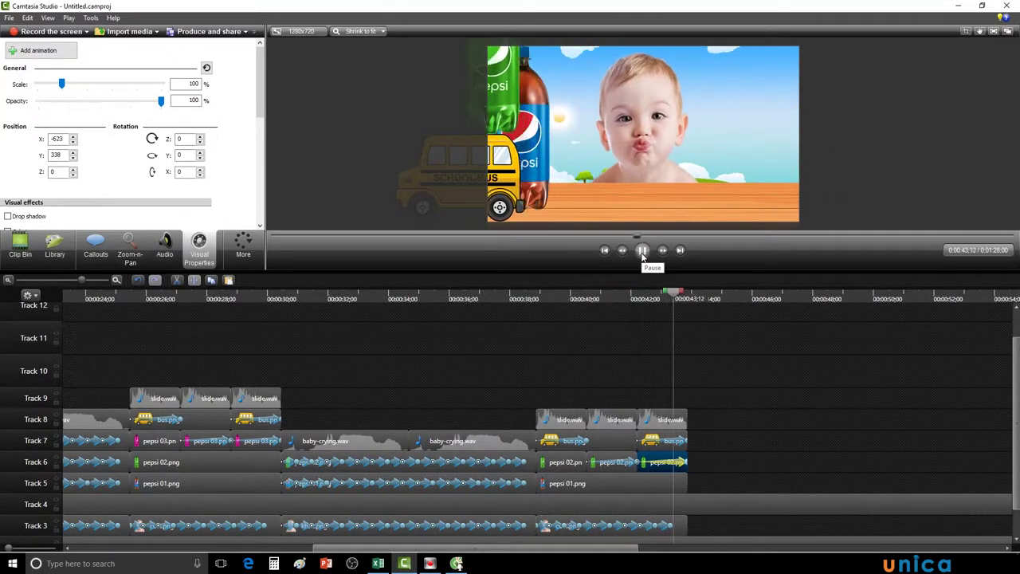
left_click(644, 252)
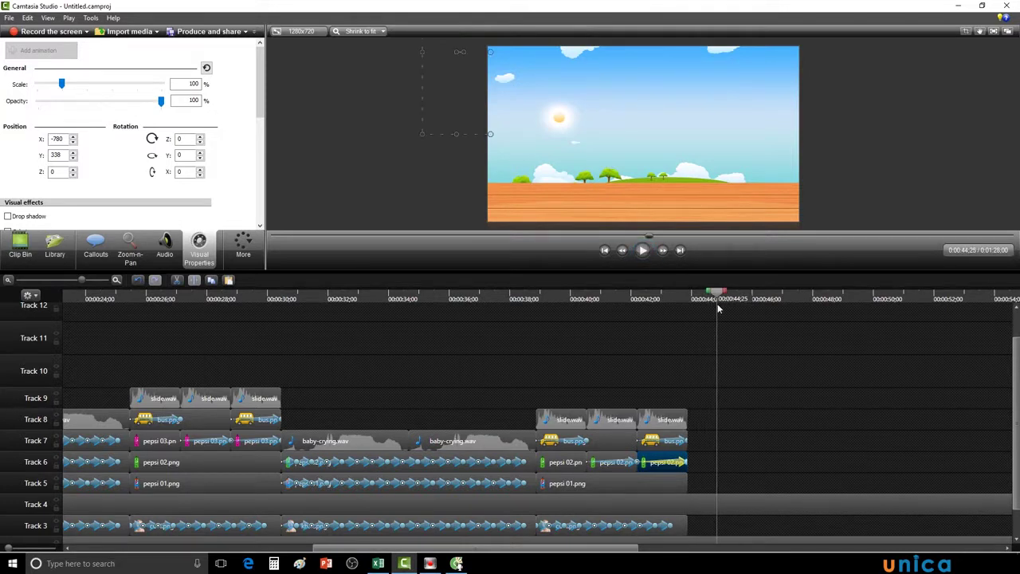
Copy the previous crying scene's two baby-crying.wav clips, blue pepsi bottle clip and crying baby clip, and paste them at 0:00:43;26.
left_click_drag(719, 294, 695, 299)
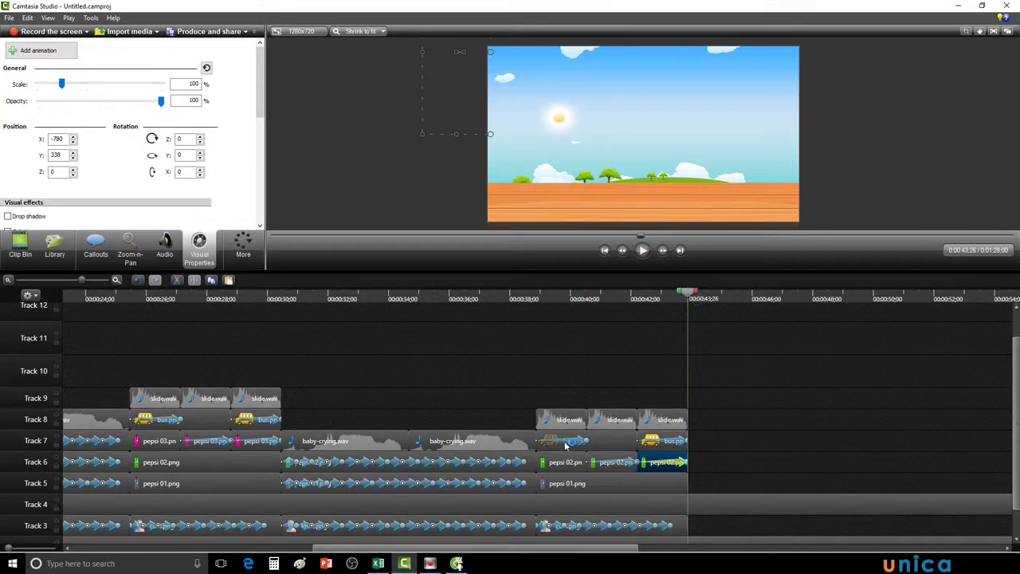
left_click(365, 442)
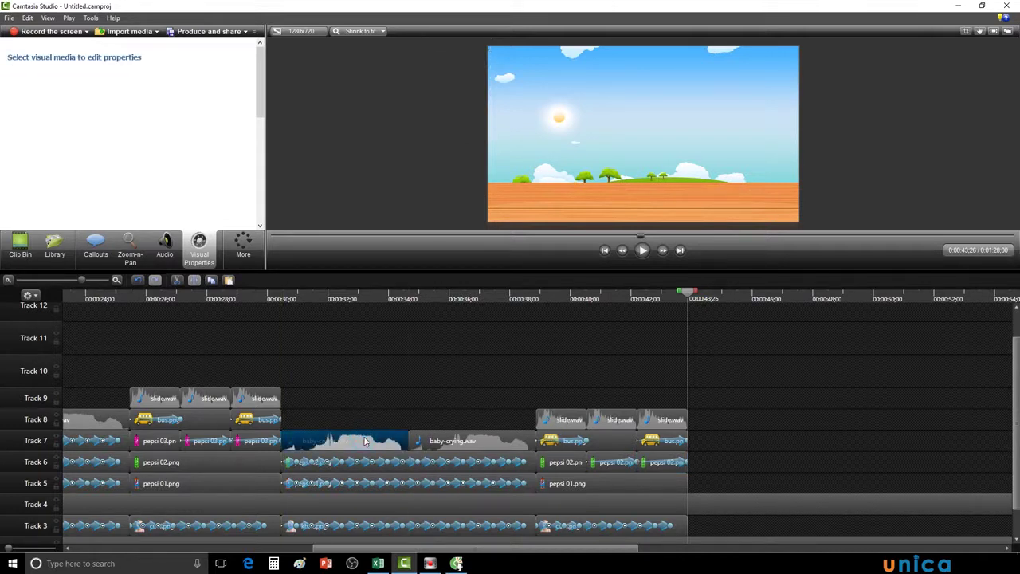
left_click(431, 444, "ctrl")
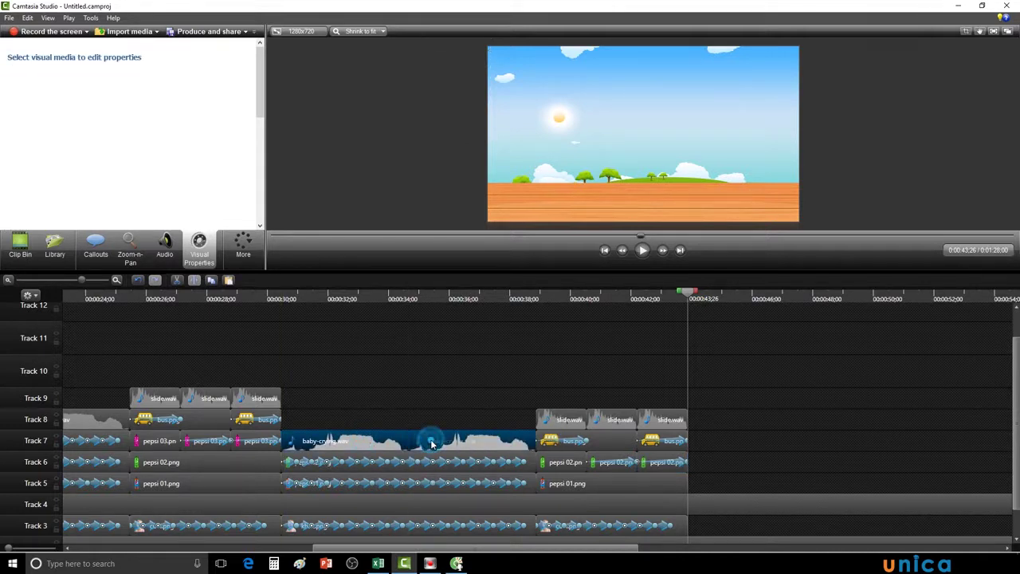
left_click(526, 483, "ctrl")
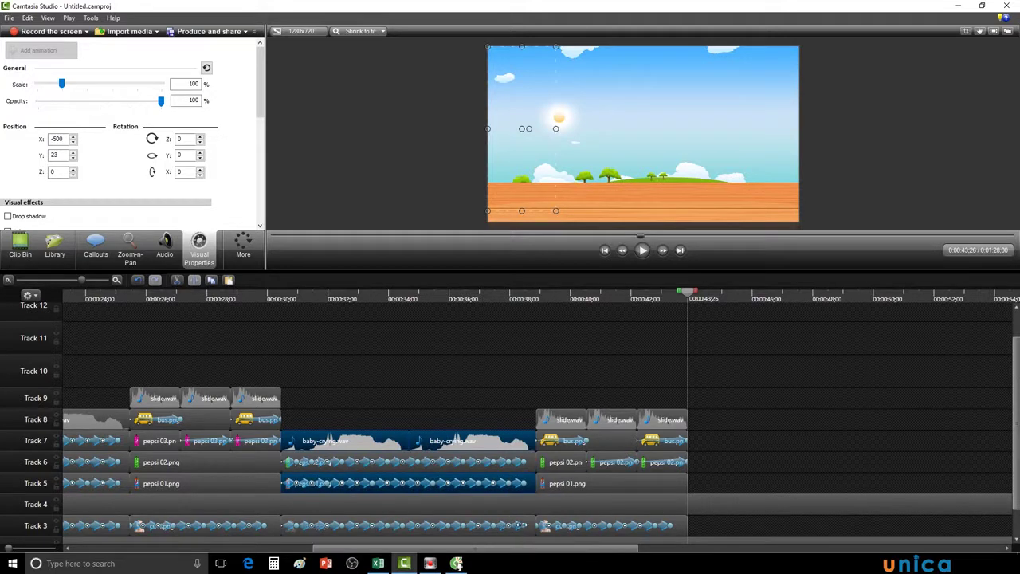
left_click(526, 523)
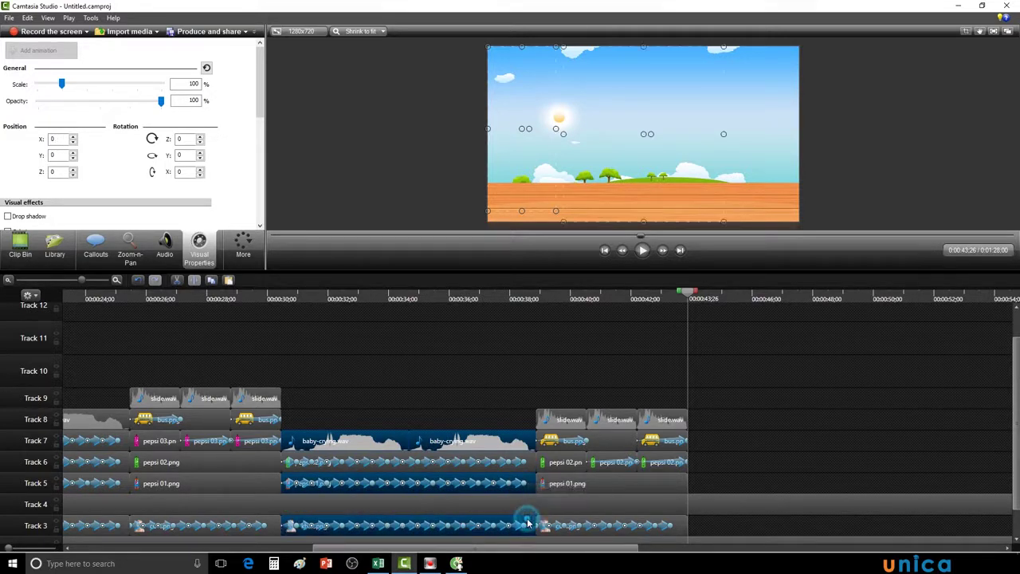
right_click(513, 447)
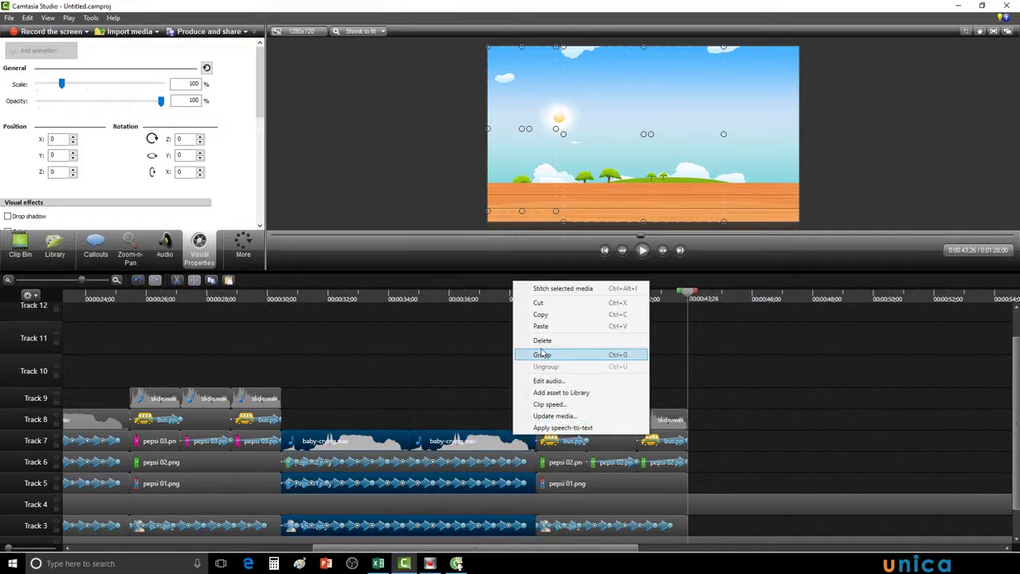
left_click(573, 314)
key("ctrl+v")
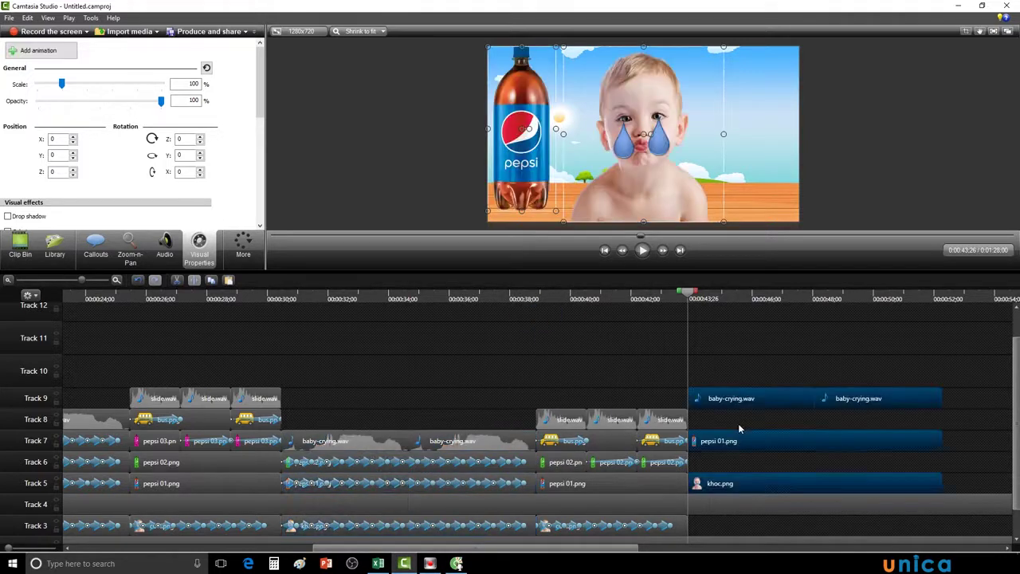
Move the pasted crying baby clip to Track 3, the blue pepsi clip to Track 5 and both baby-crying.wav clips to Track 6.
left_click(853, 461)
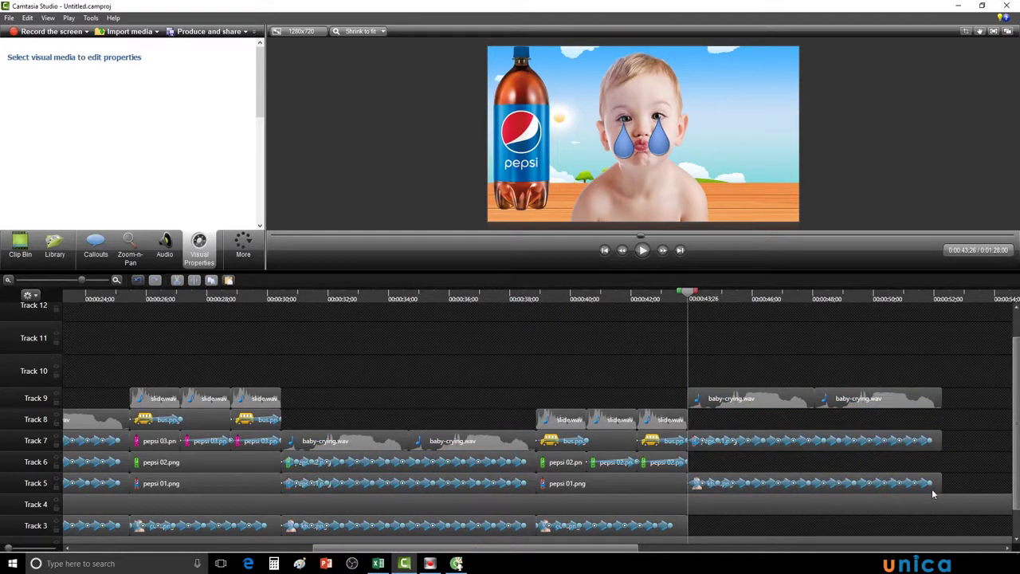
left_click_drag(931, 487, 933, 525)
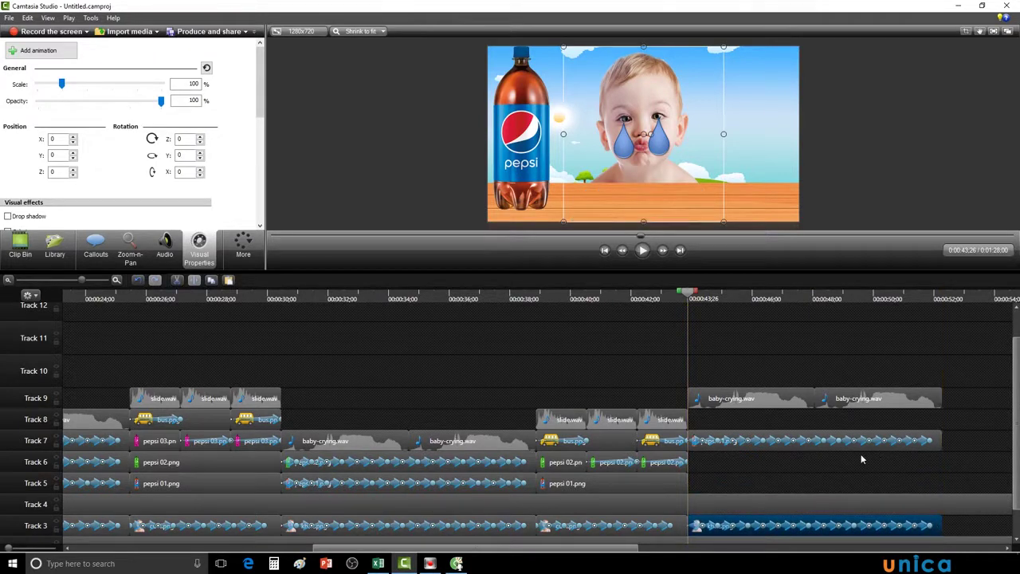
left_click_drag(852, 455, 853, 484)
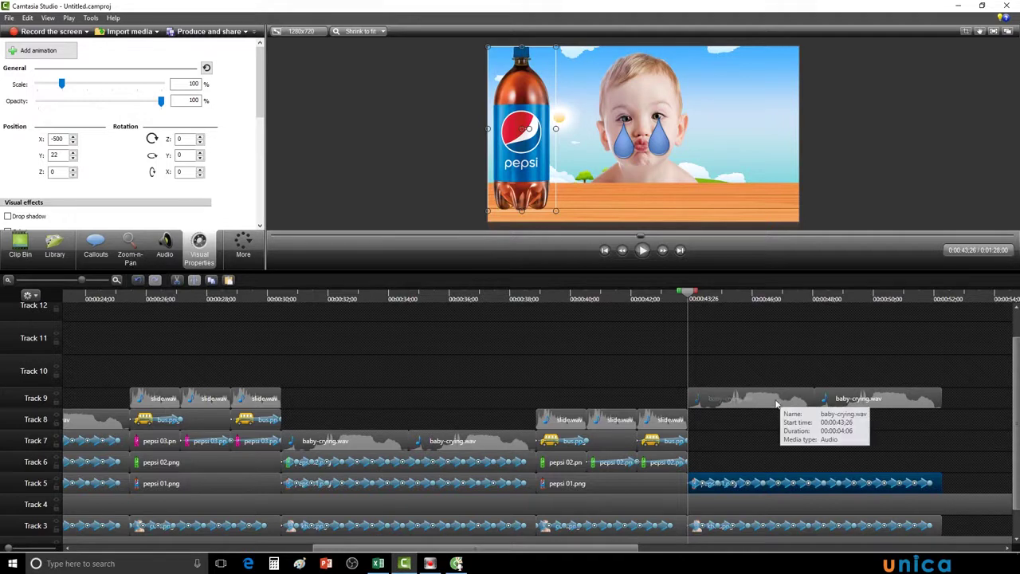
left_click_drag(770, 399, 770, 462)
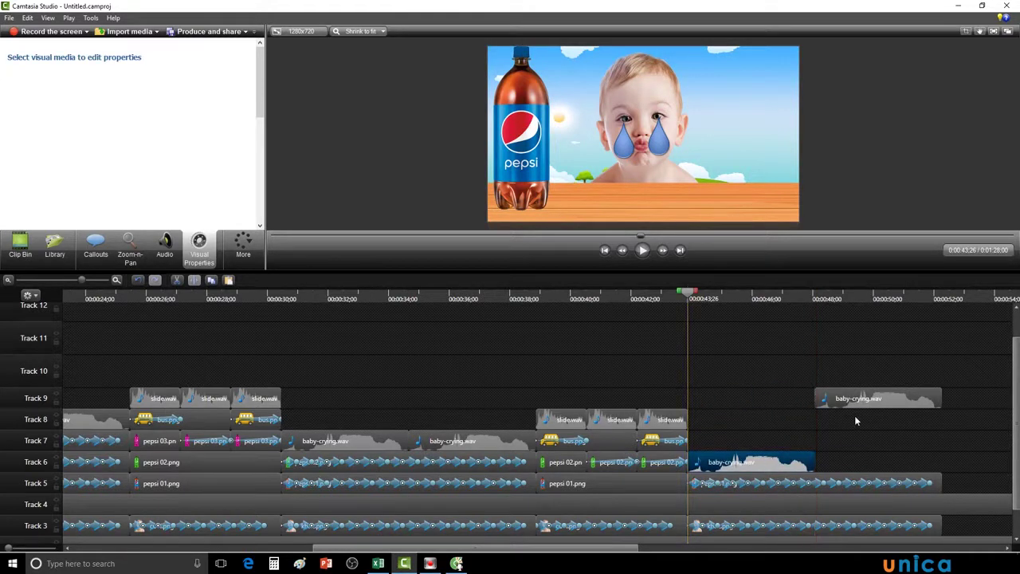
left_click_drag(856, 396, 857, 462)
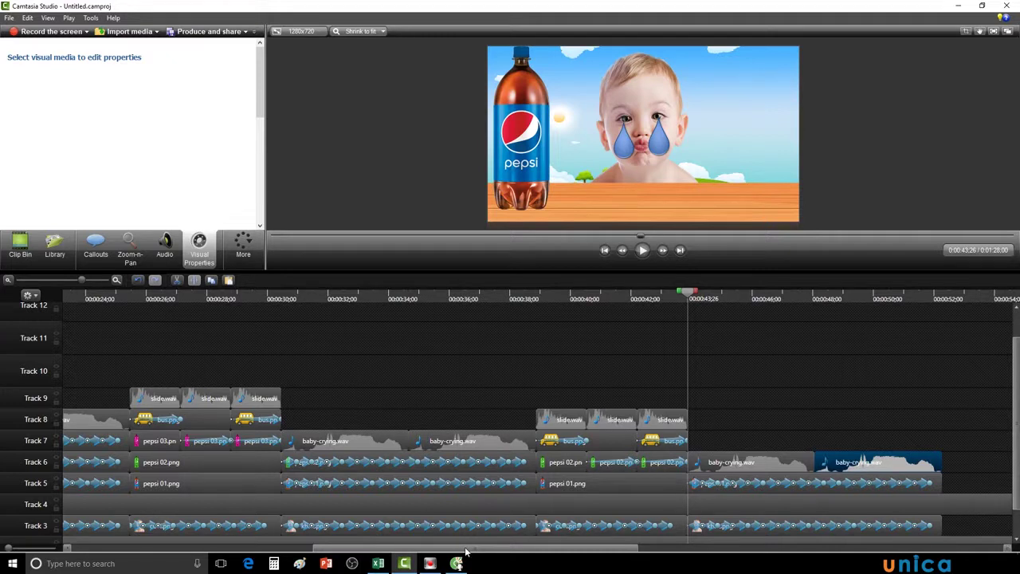
Preview the green bottle pickup and the crying scene after it, starting from 0:00:38;26.
left_click_drag(467, 549, 536, 549)
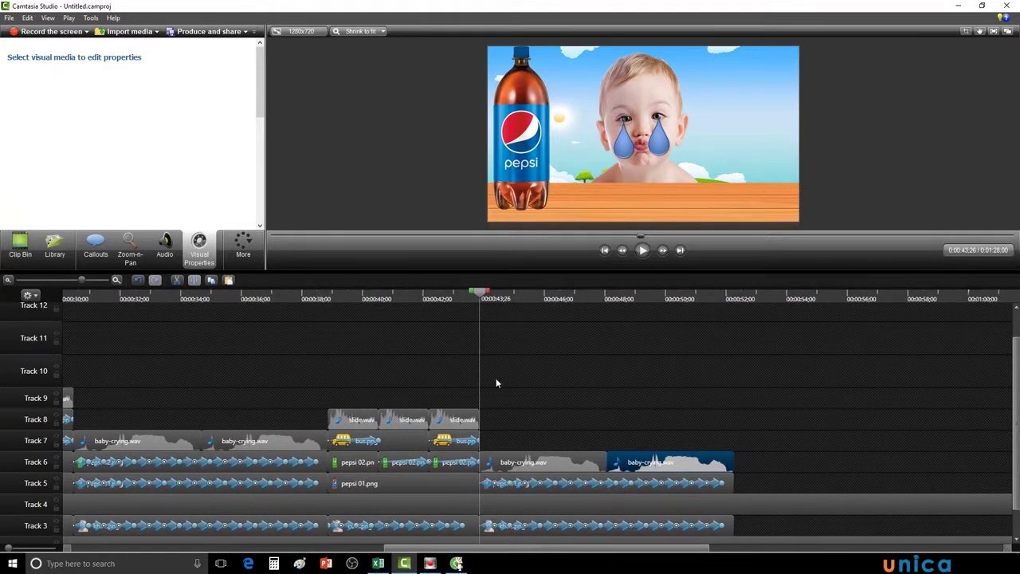
left_click_drag(479, 296, 327, 314)
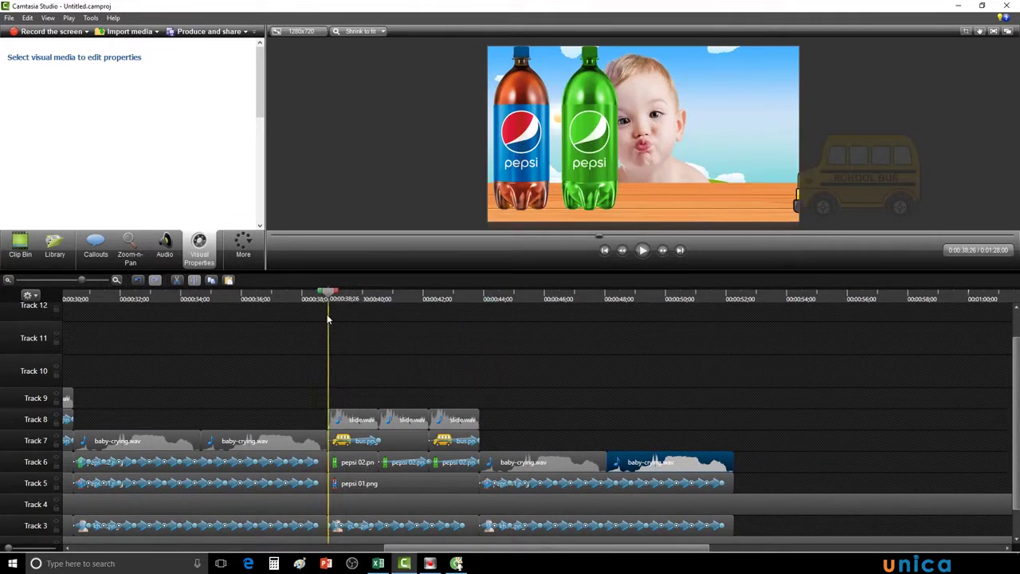
left_click(641, 250)
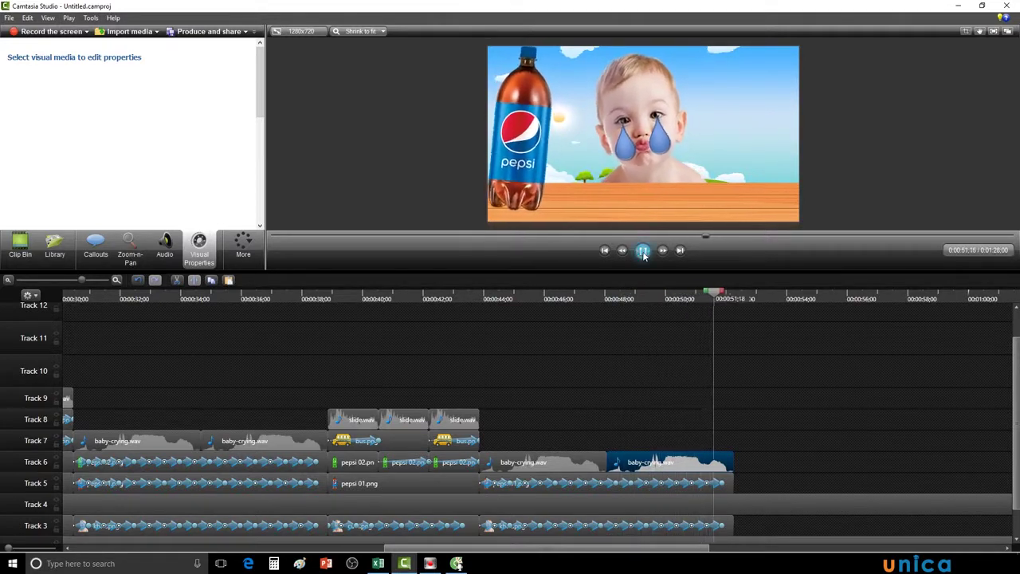
left_click(642, 250)
Copy the green bottle scene's three slide.wav clips, first bus clip, pepsi 01 clip and baby clip, and paste them at 0:00:52;08.
left_click_drag(720, 298, 730, 296)
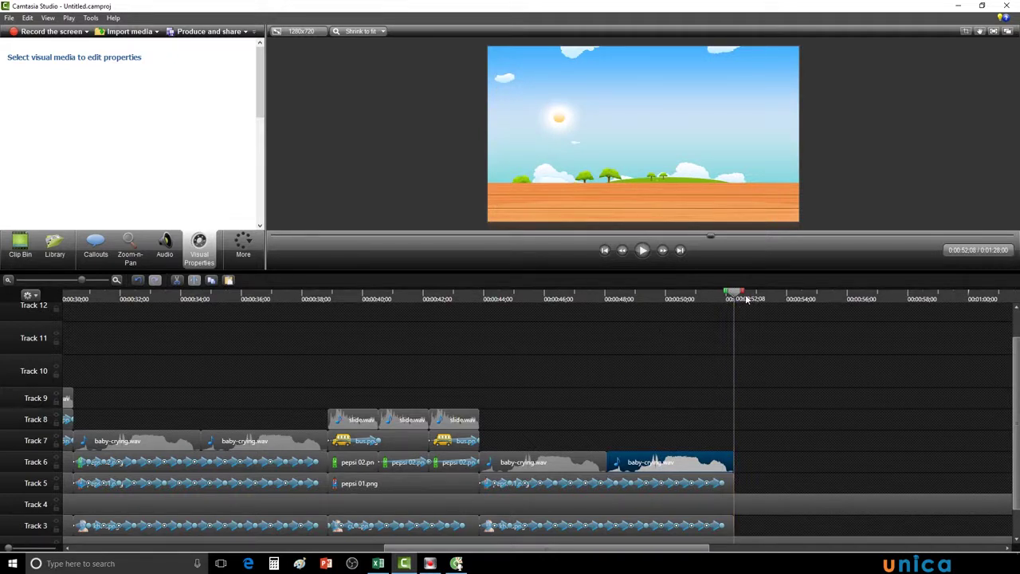
left_click_drag(736, 294, 735, 330)
left_click(360, 425)
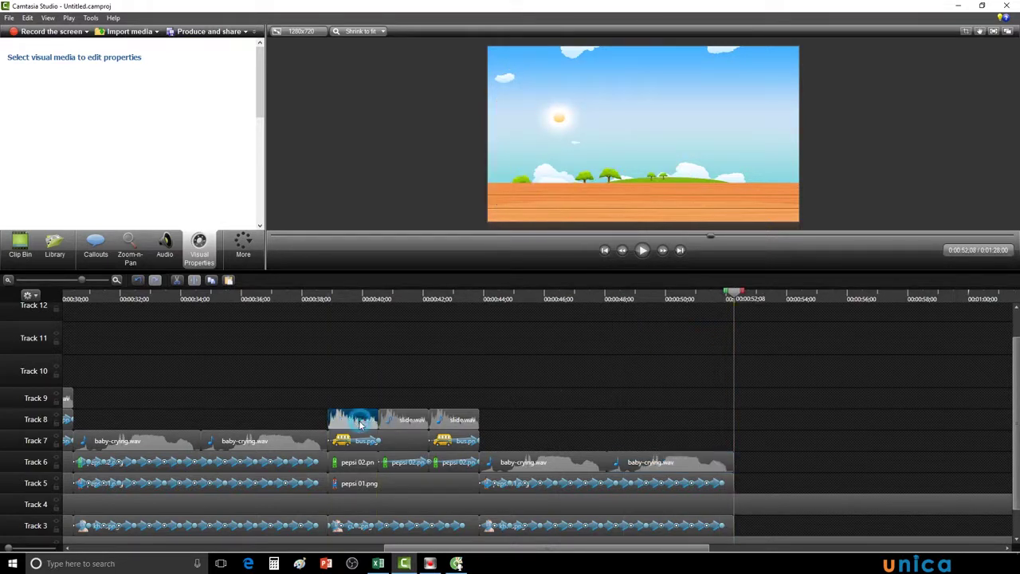
left_click(406, 421, "ctrl")
left_click(454, 420, "ctrl")
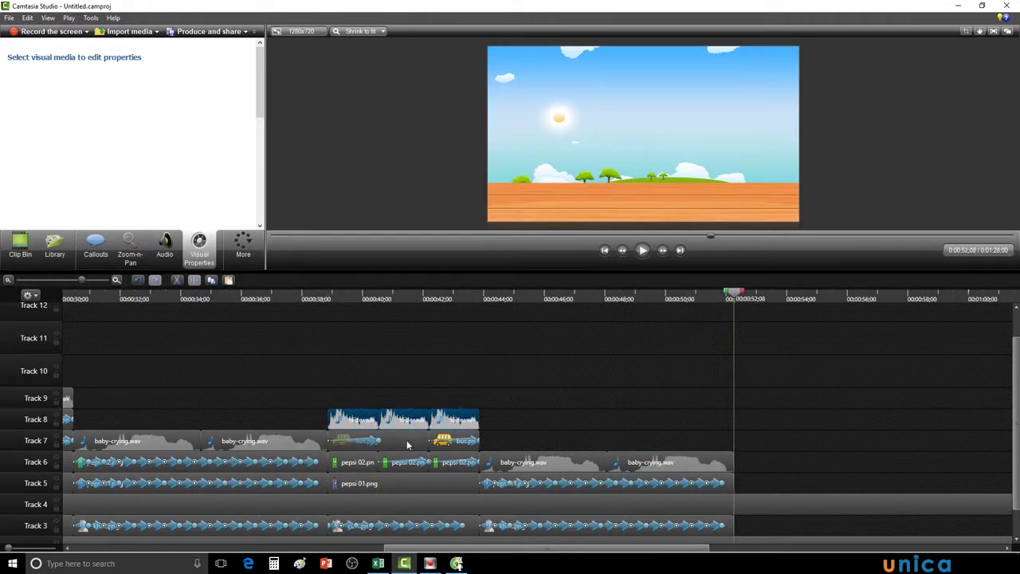
left_click(367, 441, "ctrl")
left_click(393, 485, "ctrl")
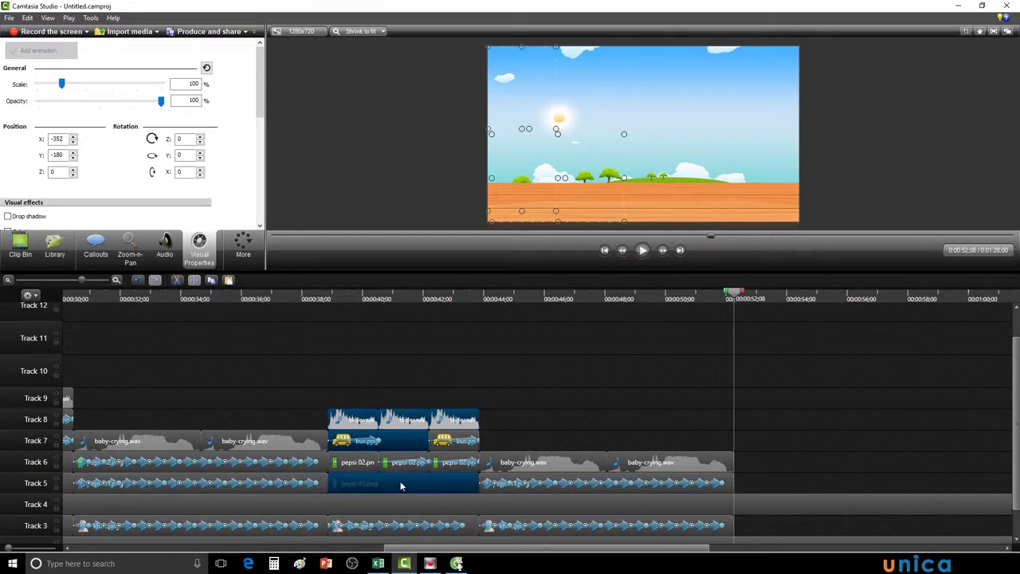
left_click(476, 531, "ctrl")
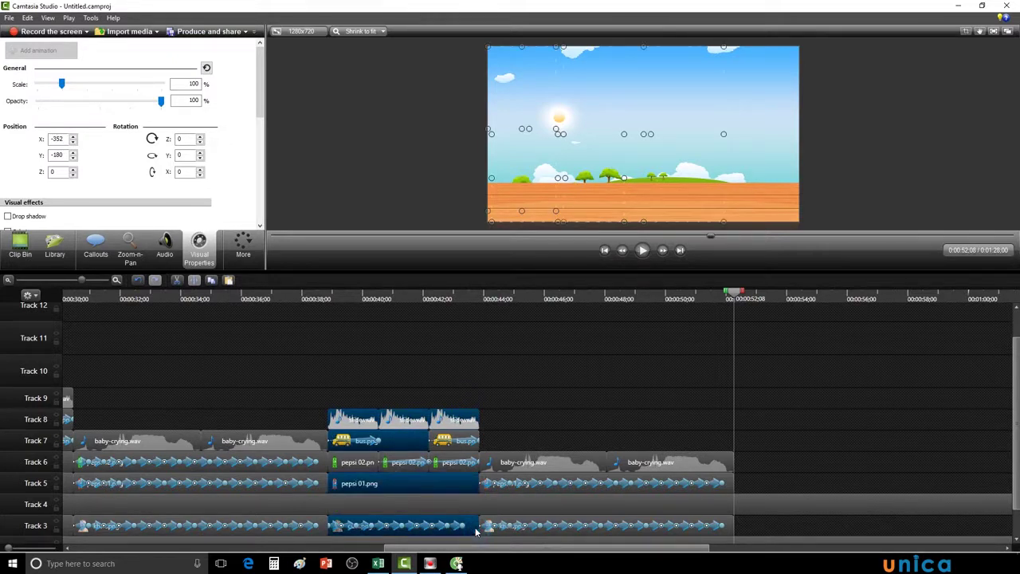
right_click(449, 483)
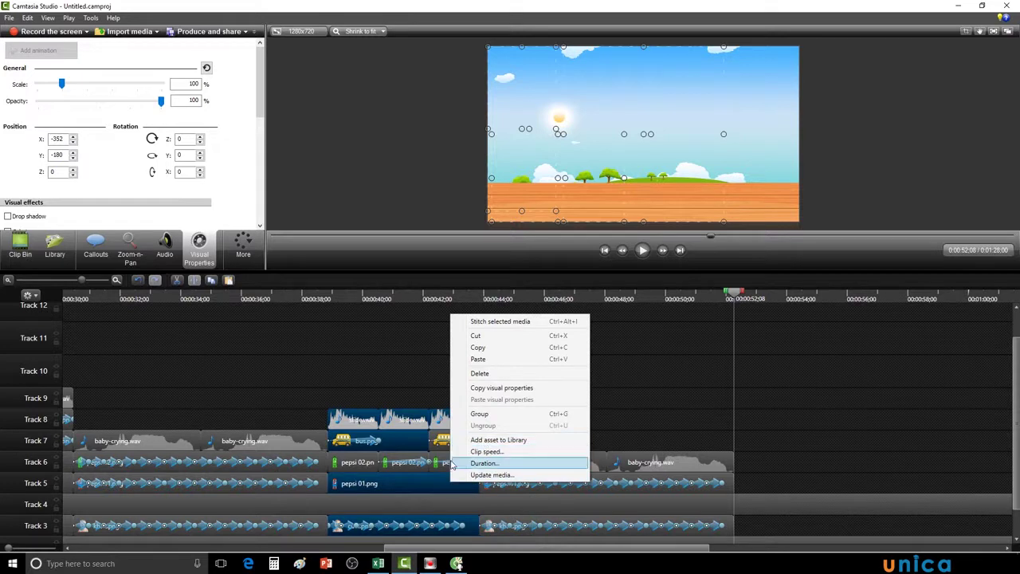
left_click(478, 347)
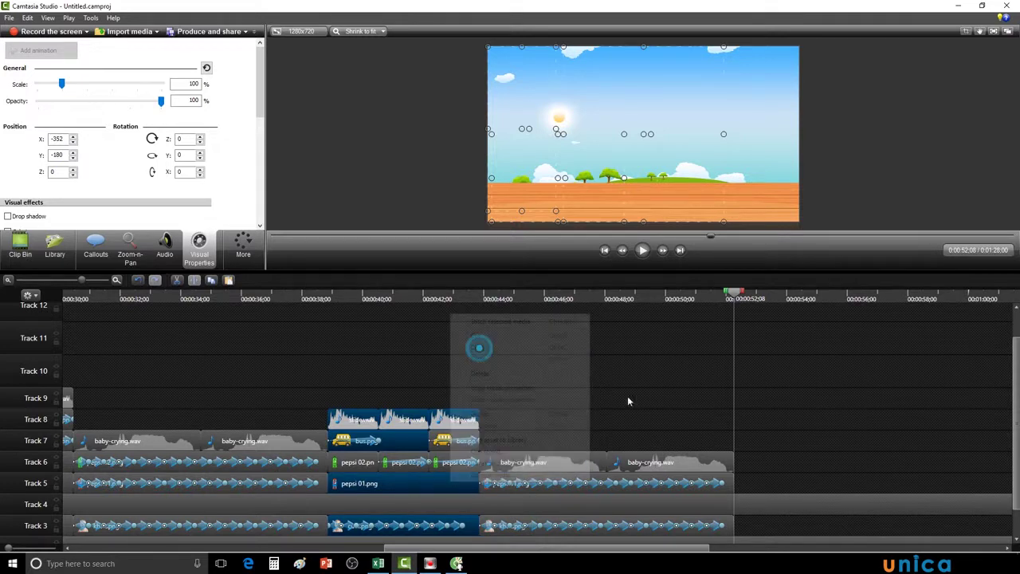
key("ctrl+v")
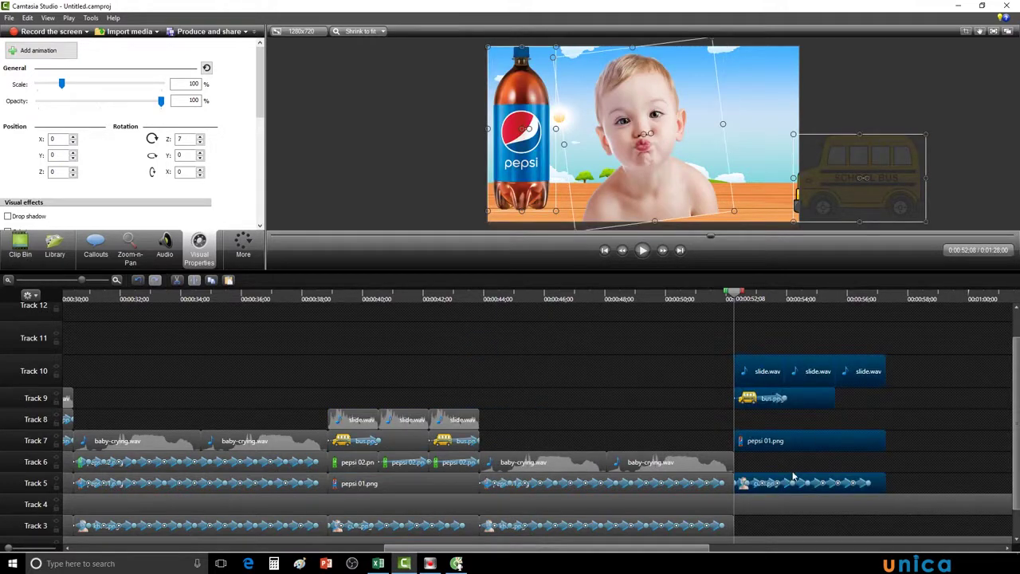
Arrange the pasted clips with the baby on Track 3, pepsi 01 on Track 5, bus on Track 6 and slide.wav clips on Track 7.
left_click(868, 459)
left_click_drag(880, 488, 881, 522)
left_click(822, 438)
left_click_drag(825, 448, 823, 485)
left_click_drag(812, 400, 813, 463)
left_click_drag(765, 382, 770, 442)
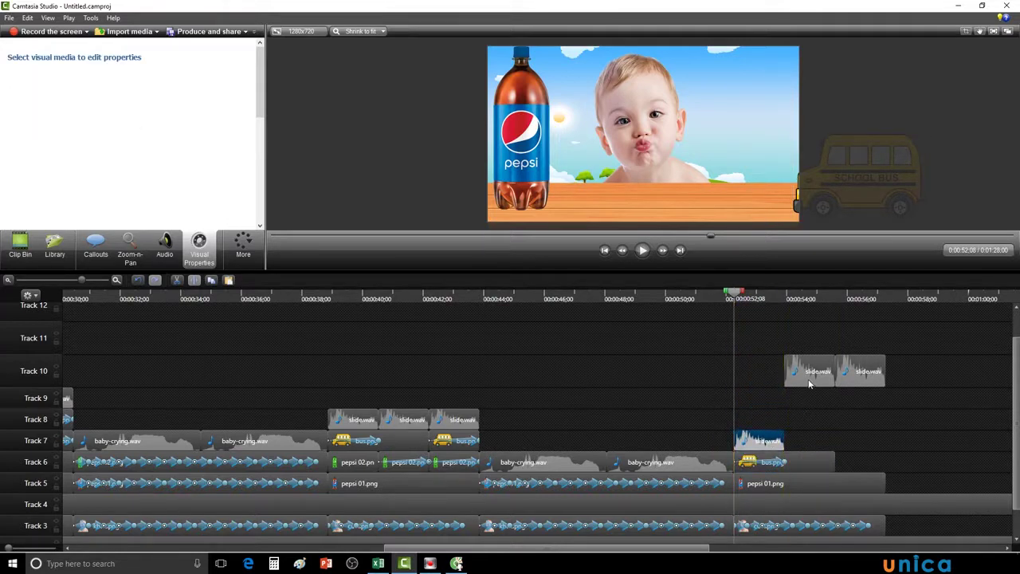
left_click_drag(808, 371, 821, 441)
left_click_drag(862, 395, 865, 441)
Remove the pasted bus clip's animation and shorten the clip to end with the first slide.wav clip.
left_click(778, 466)
right_click(777, 465)
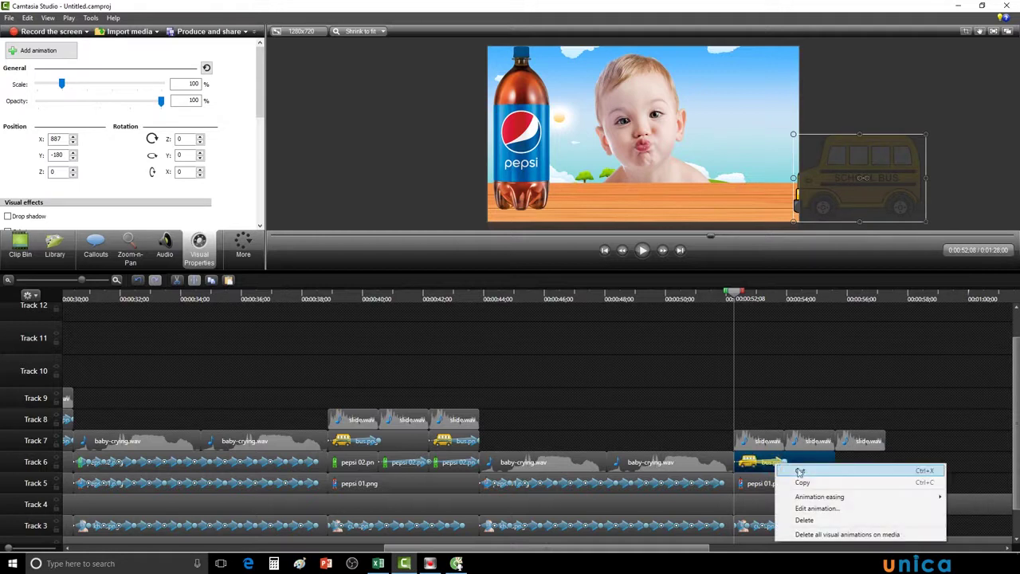
left_click(803, 472)
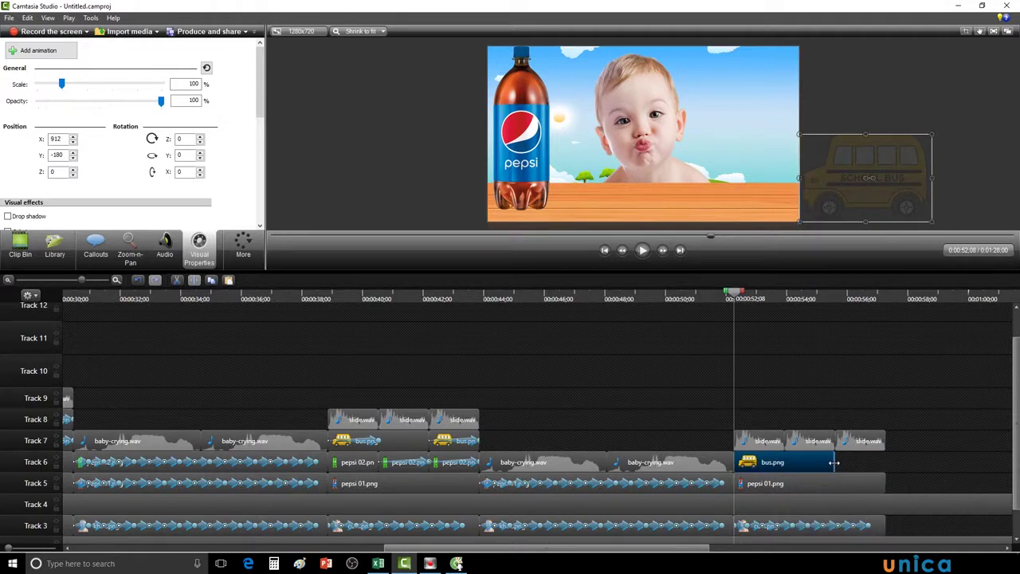
left_click_drag(835, 462, 783, 464)
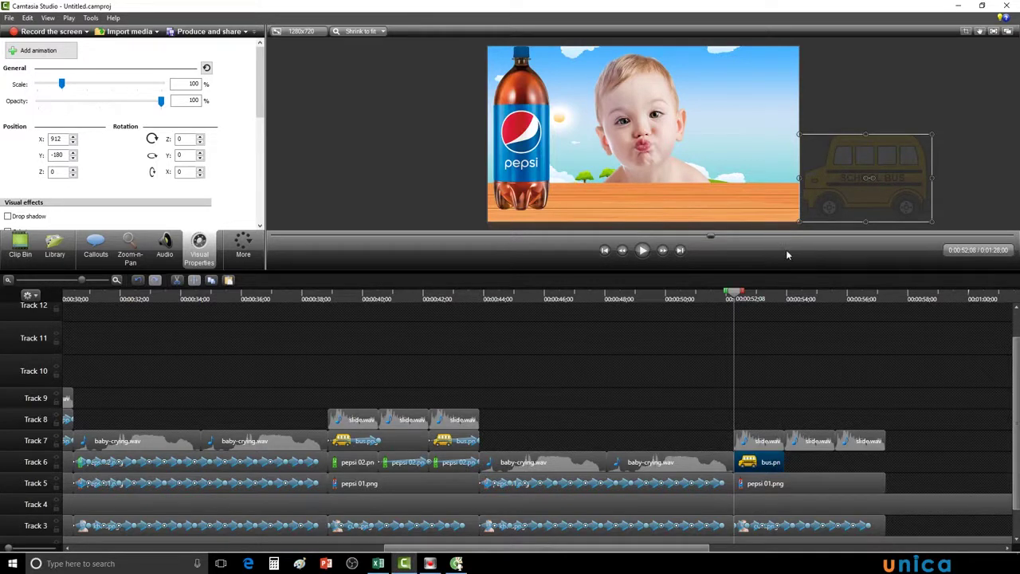
Split the pasted pepsi 01 clip at 0:00:53;28 and 0:00:55;18.
left_click(810, 485)
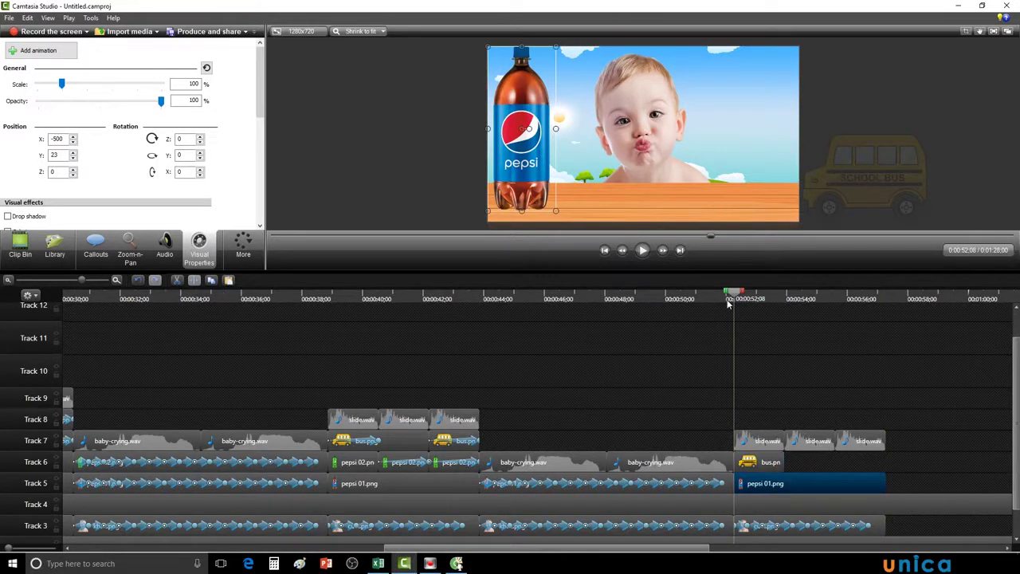
left_click_drag(728, 301, 781, 300)
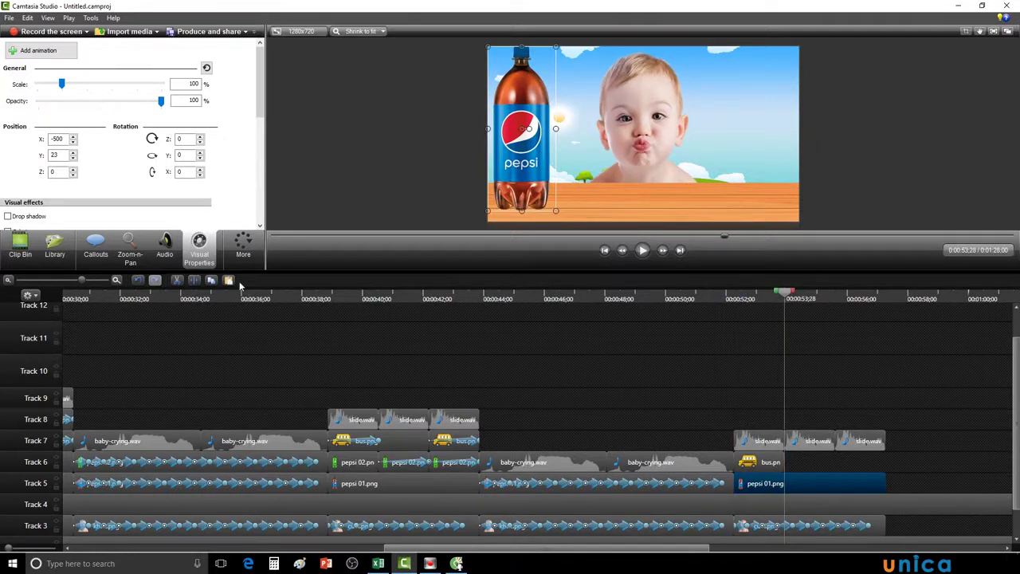
left_click(195, 282)
left_click(830, 477)
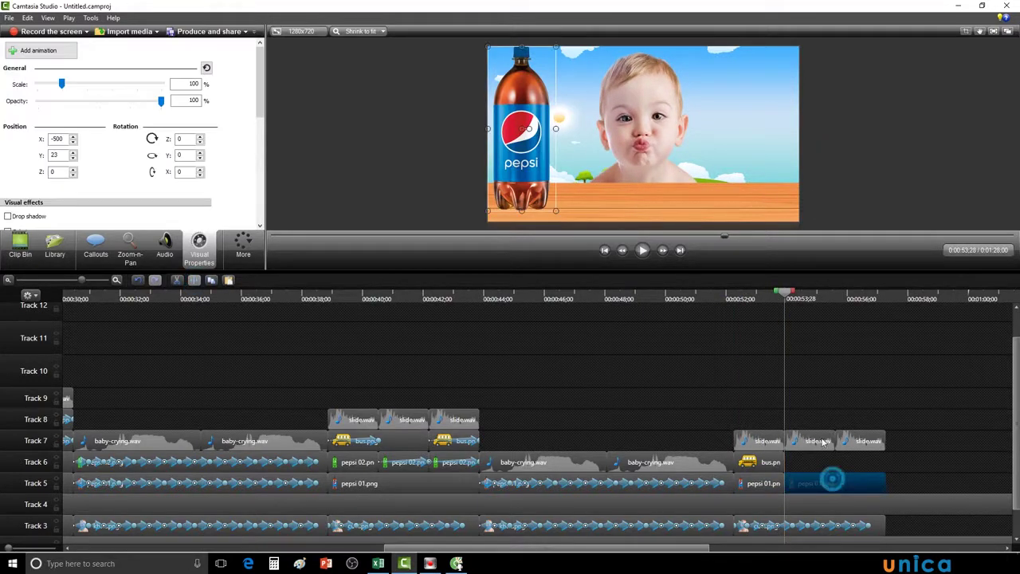
left_click_drag(785, 293, 832, 299)
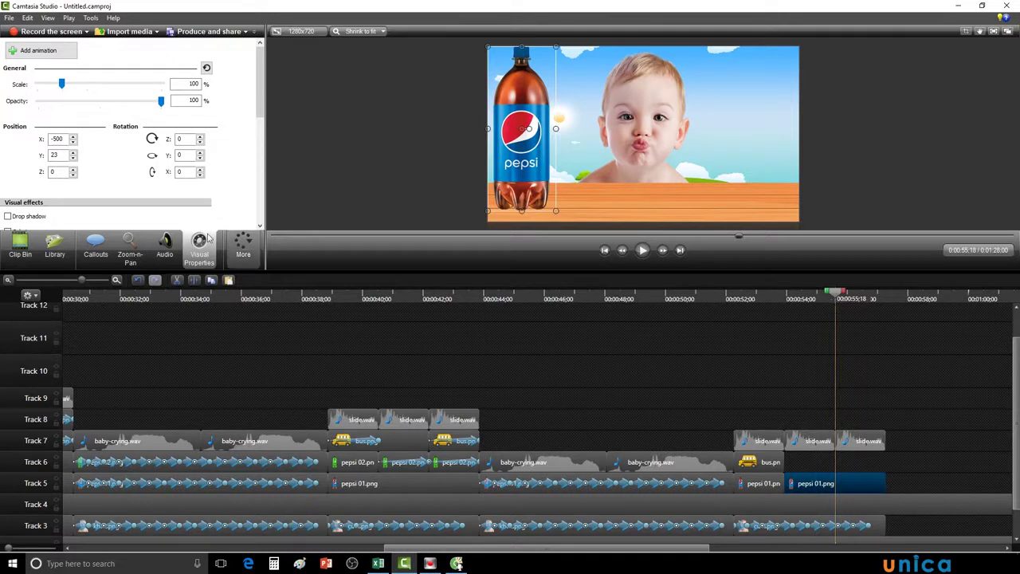
left_click(196, 280)
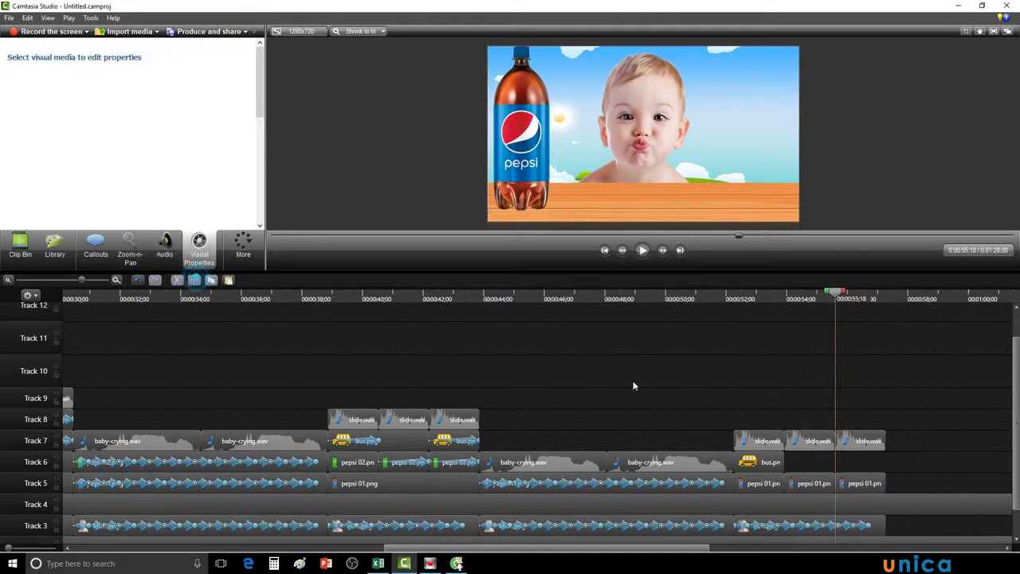
left_click(871, 486)
Animate the bus from 0:00:52;08 driving to the blue bottle at X -632, Y -180, with the animation spanning the whole clip.
left_click_drag(835, 294, 738, 316)
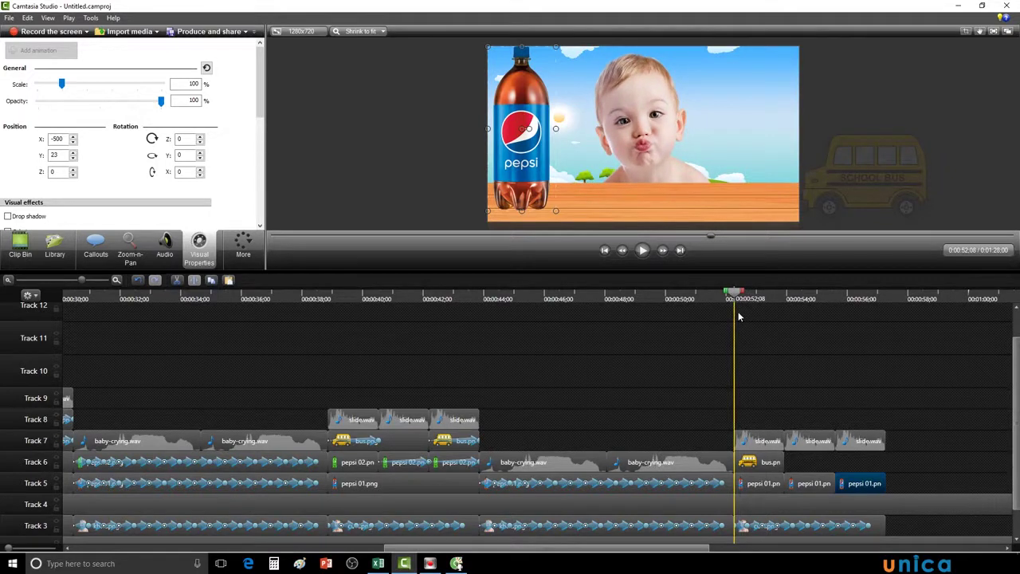
left_click(755, 462)
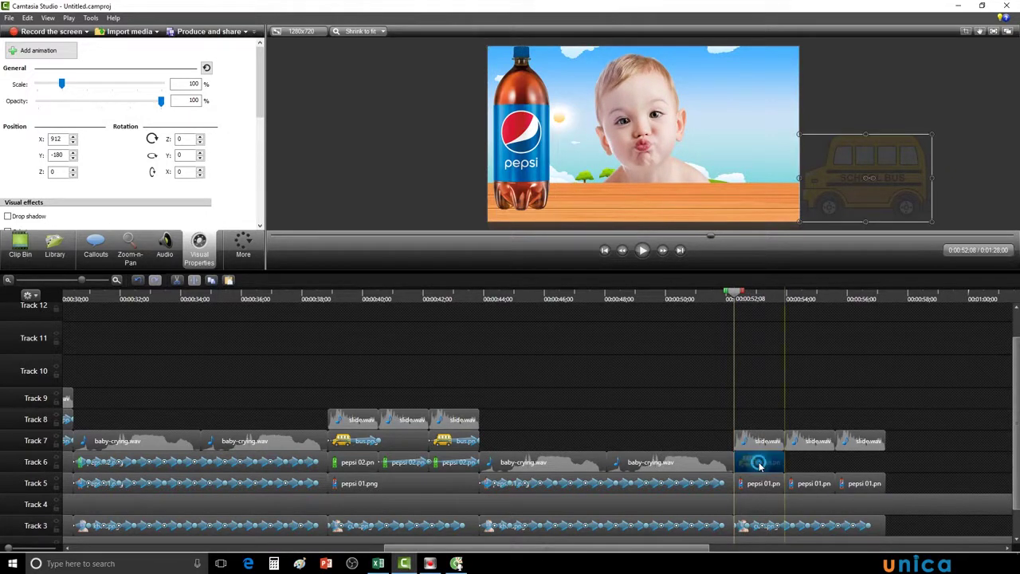
left_click(38, 52)
left_click_drag(892, 198, 516, 204)
left_click_drag(513, 203, 517, 197)
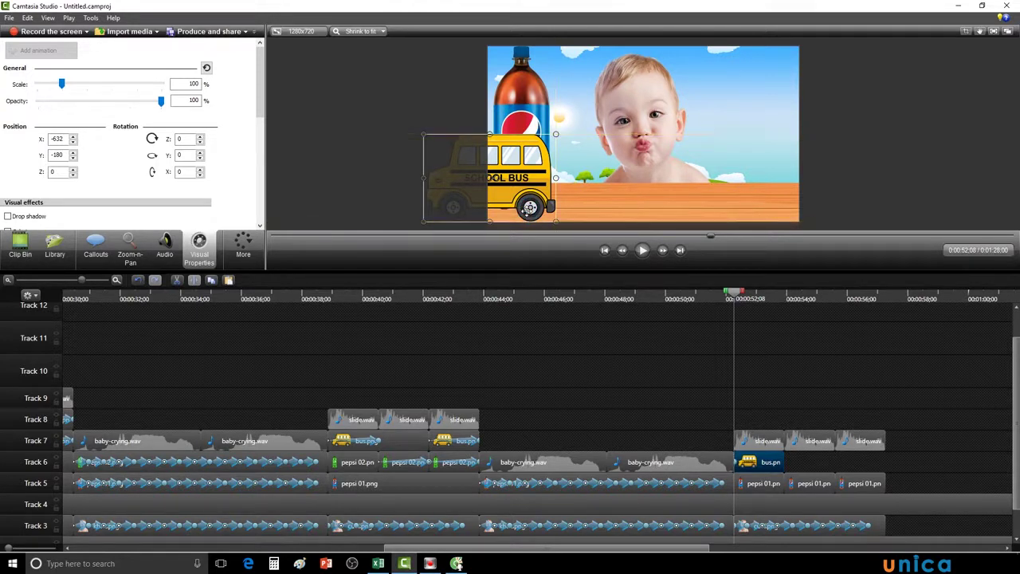
left_click(739, 466)
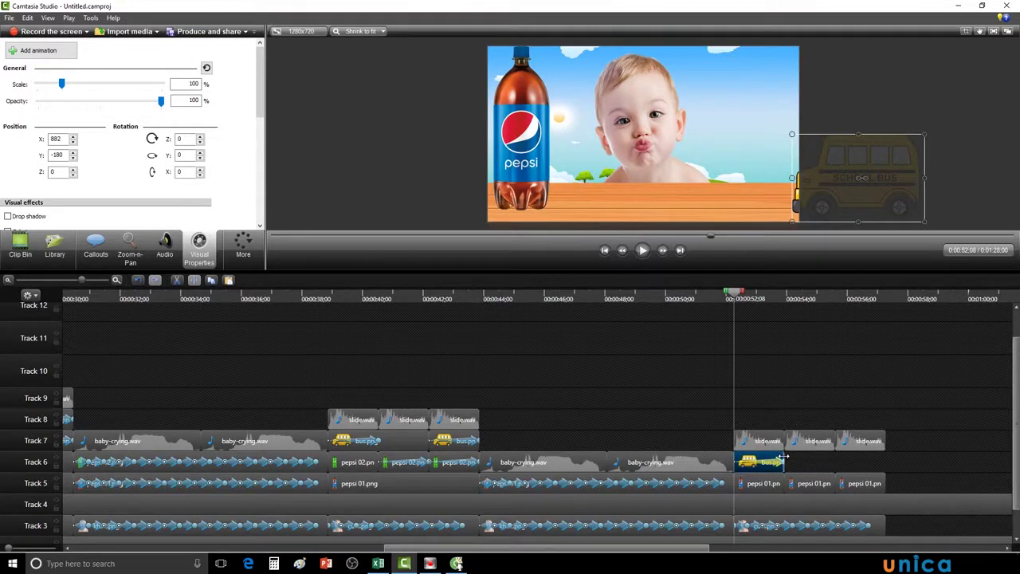
Extend the bus clip to the end of the scene and split it at 0:00:55;18.
left_click_drag(784, 457, 884, 460)
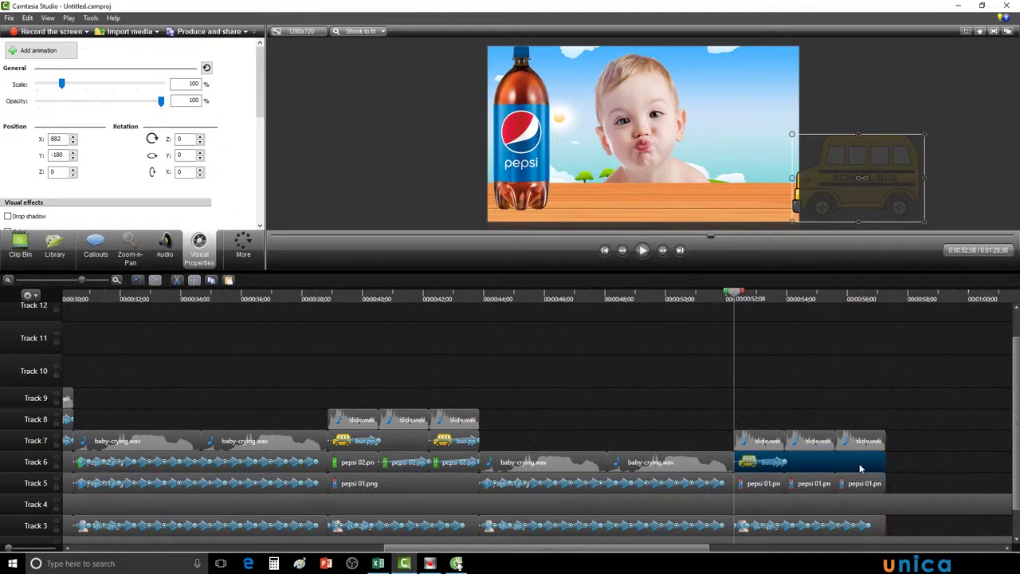
left_click_drag(739, 295, 834, 310)
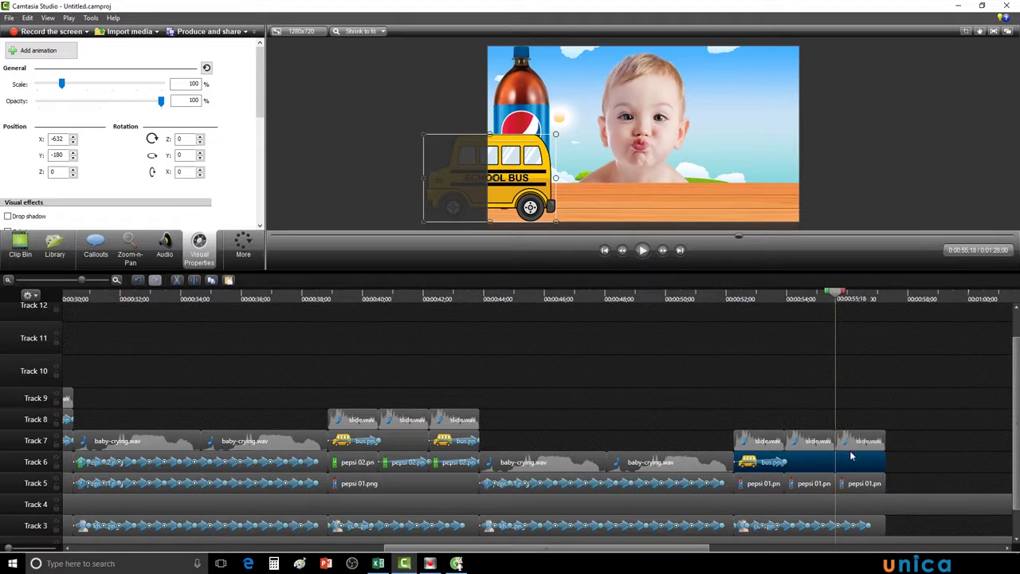
left_click(208, 281)
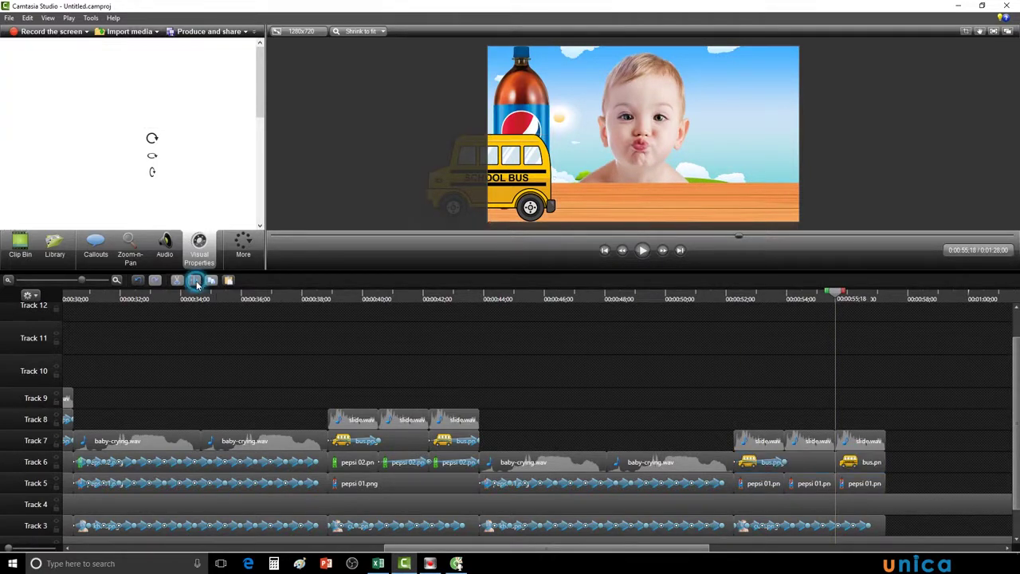
left_click(856, 461)
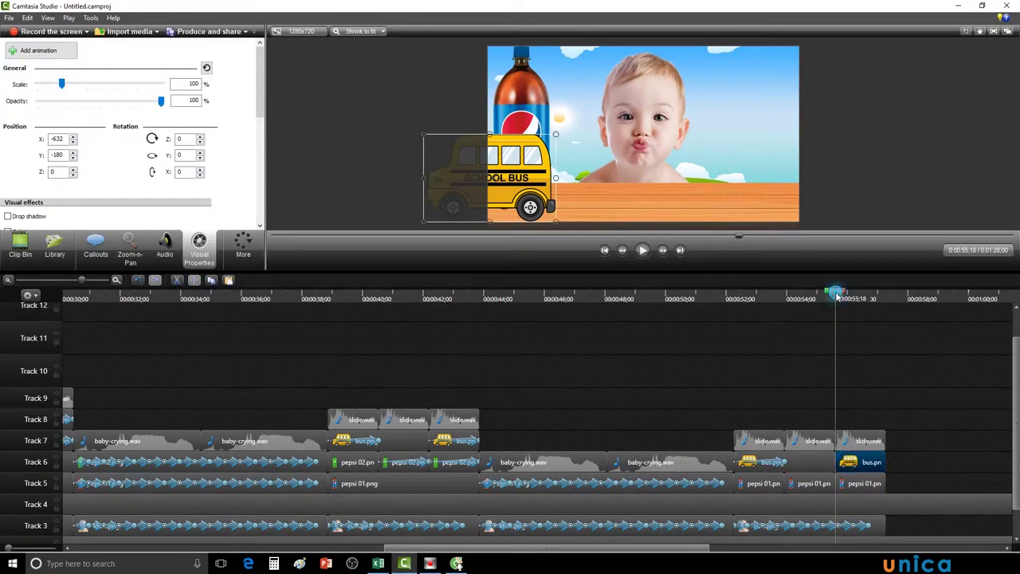
Animate the middle pepsi 01 clip from 0:00:53;28 to lift the bottle onto the bus at X -500, Y 338, with the animation spanning the clip.
left_click_drag(837, 295, 785, 306)
left_click(818, 475)
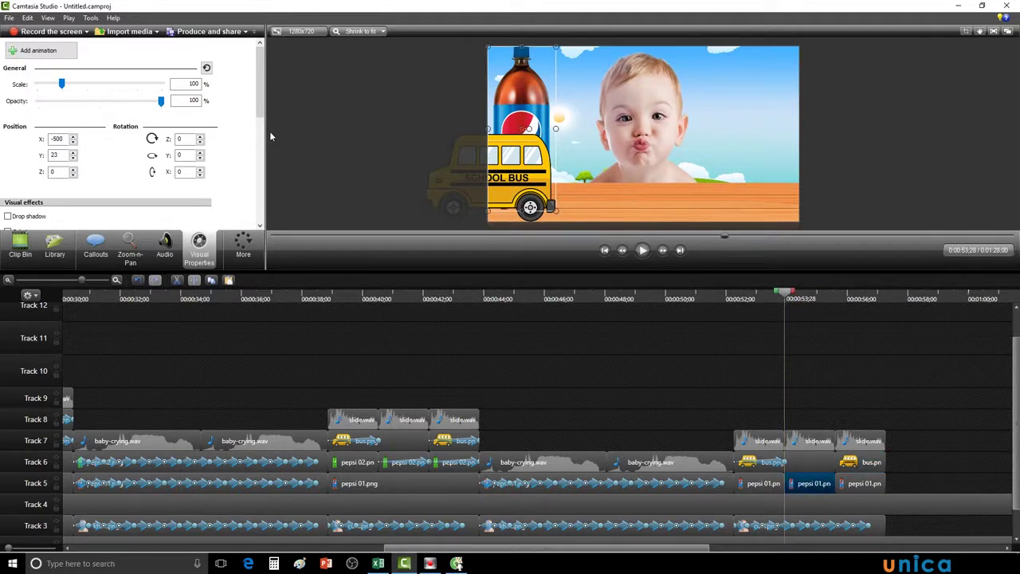
left_click(62, 57)
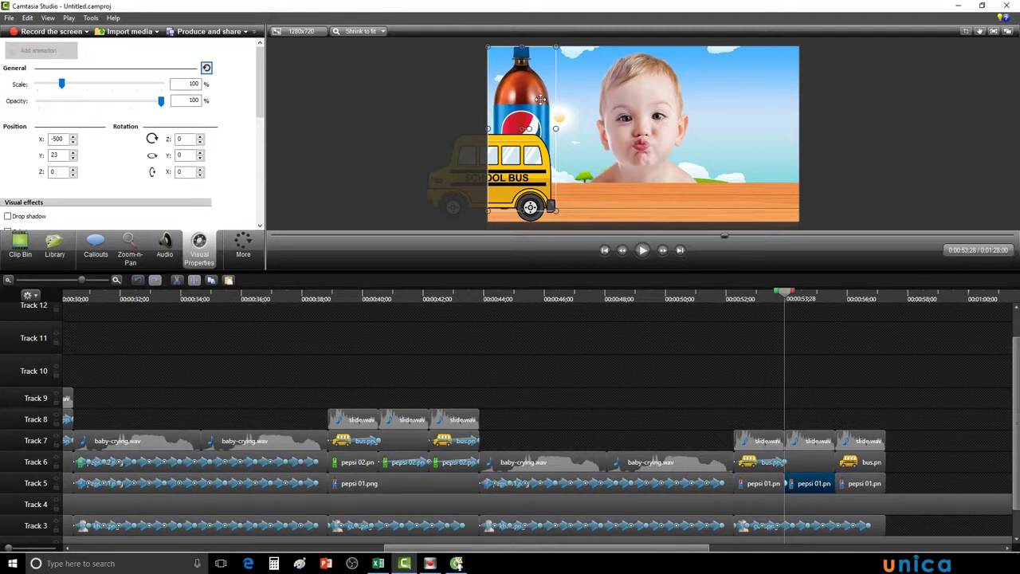
left_click_drag(540, 98, 542, 106)
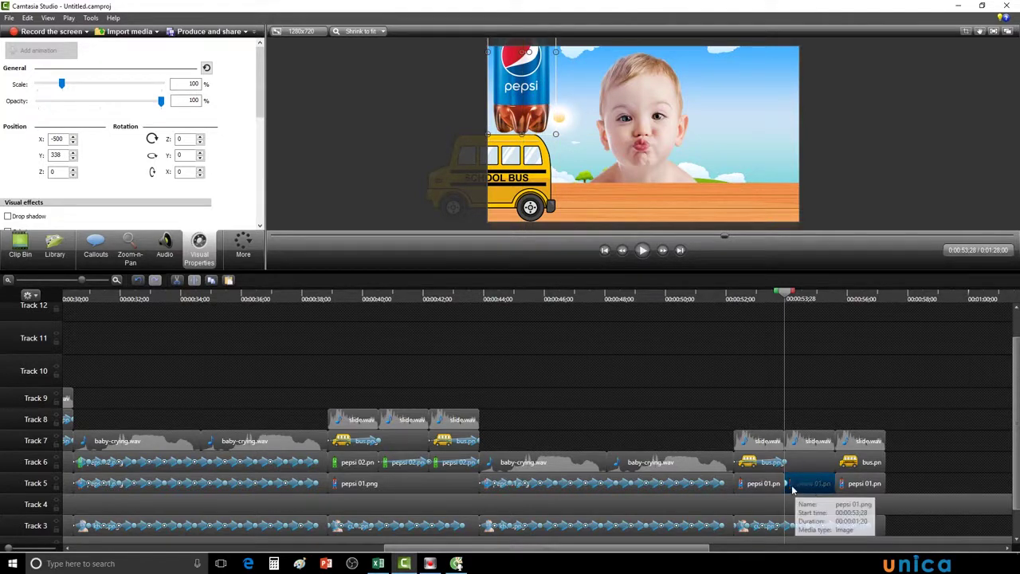
left_click(819, 485)
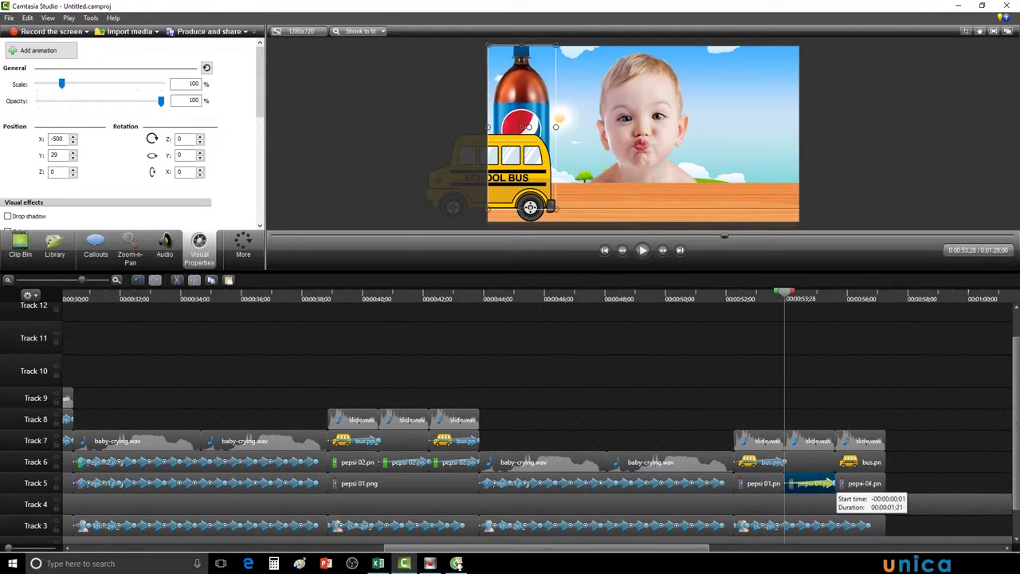
Remove the last pepsi 01 piece, extend the animated pepsi 01 clip to the end of the scene and split it at 0:00:55;18.
left_click_drag(786, 297, 835, 301)
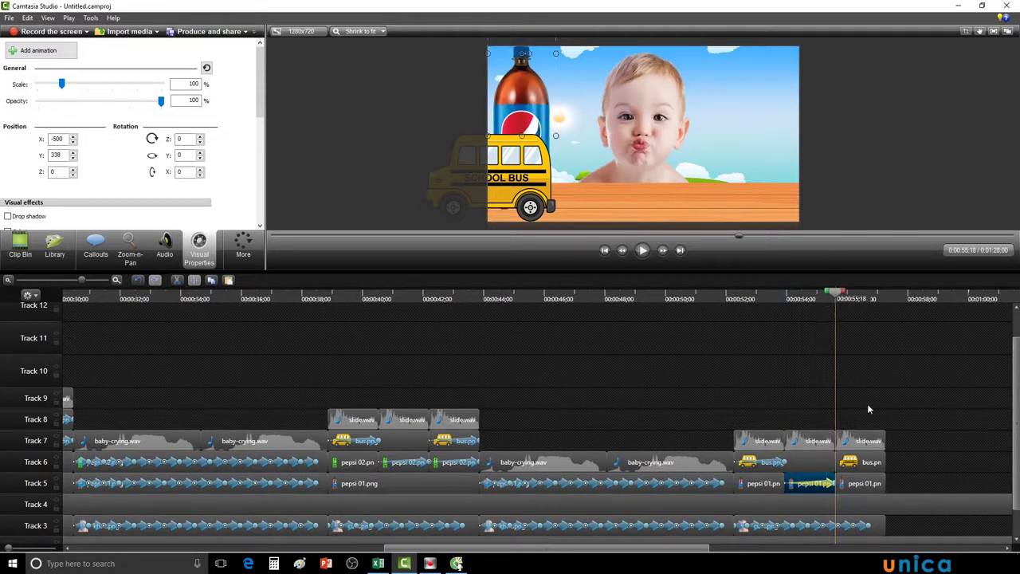
left_click(858, 488)
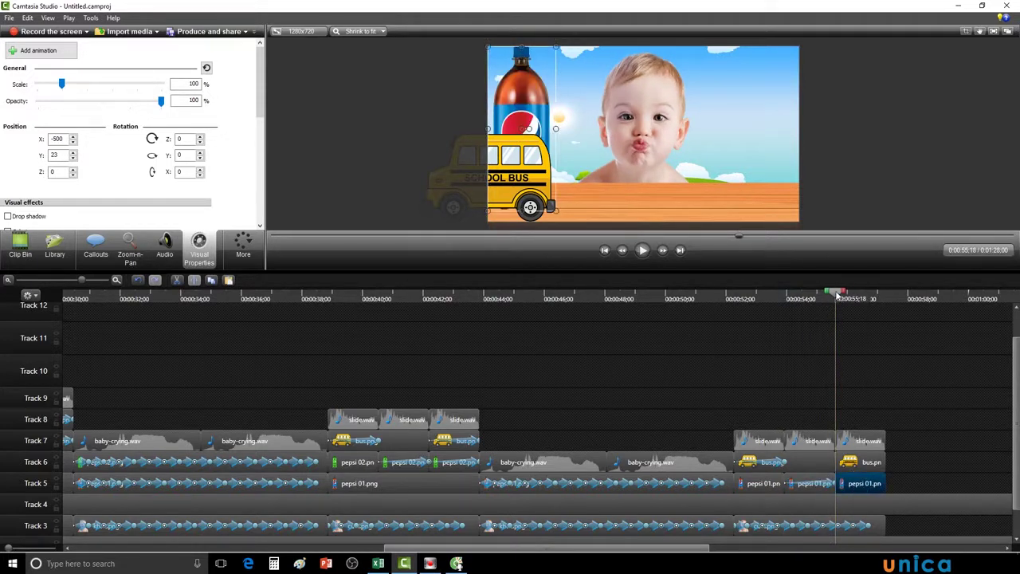
right_click(867, 483)
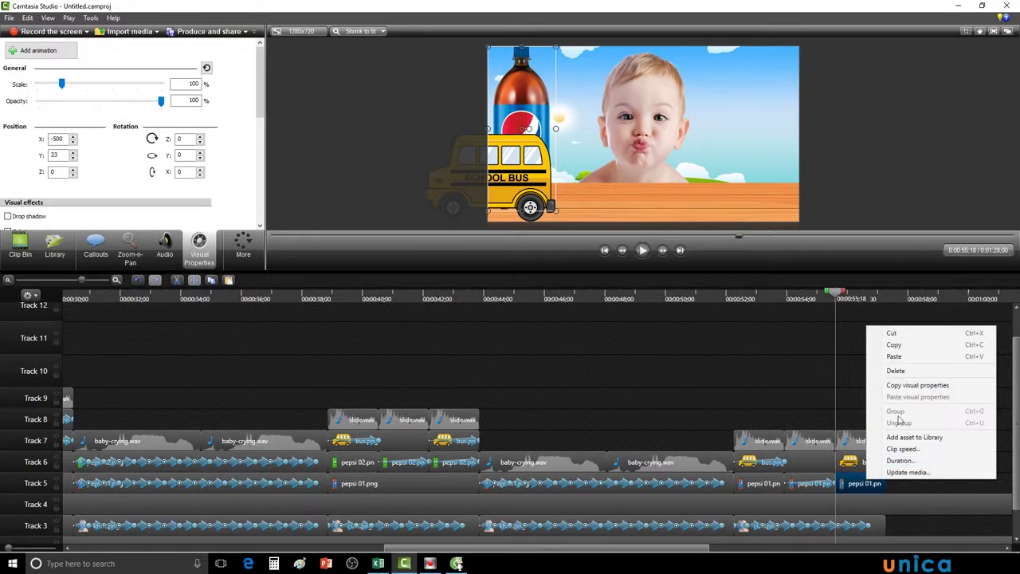
left_click(895, 334)
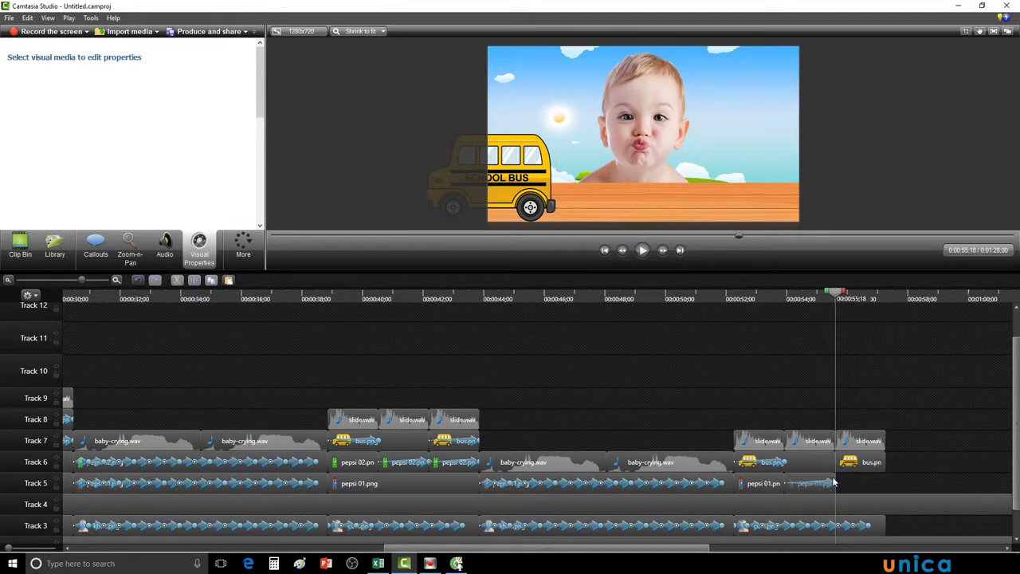
left_click_drag(833, 483, 883, 479)
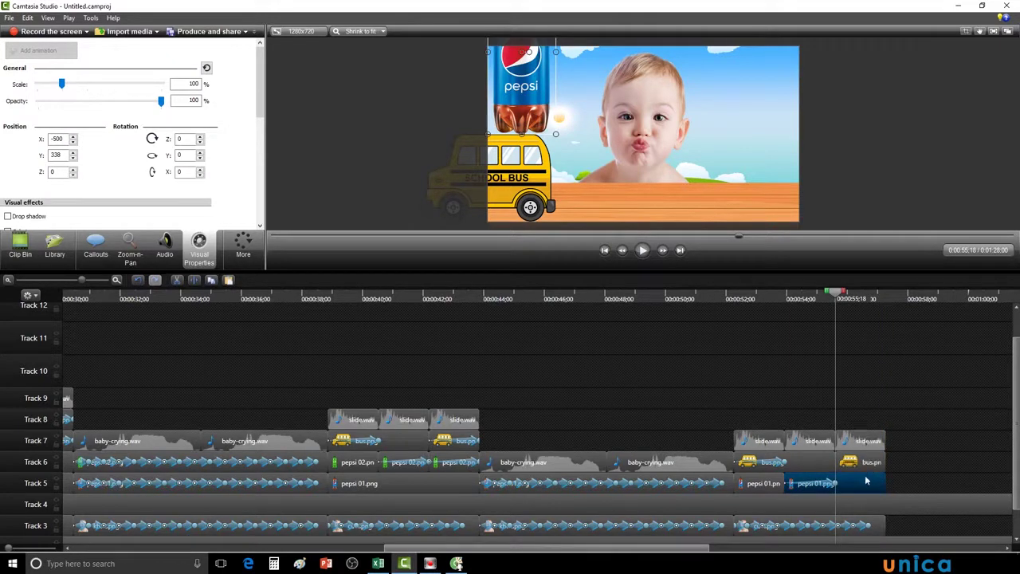
left_click(197, 281)
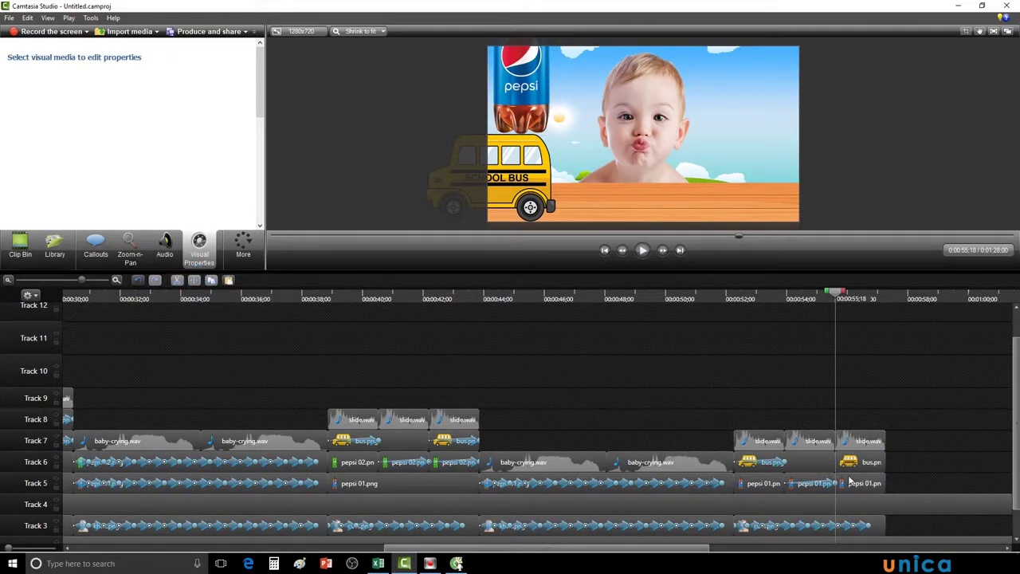
Animate the last bus clip driving out of the frame to X -912, Y -180, with the animation spanning the whole clip.
left_click(853, 483)
left_click_drag(837, 294, 855, 295)
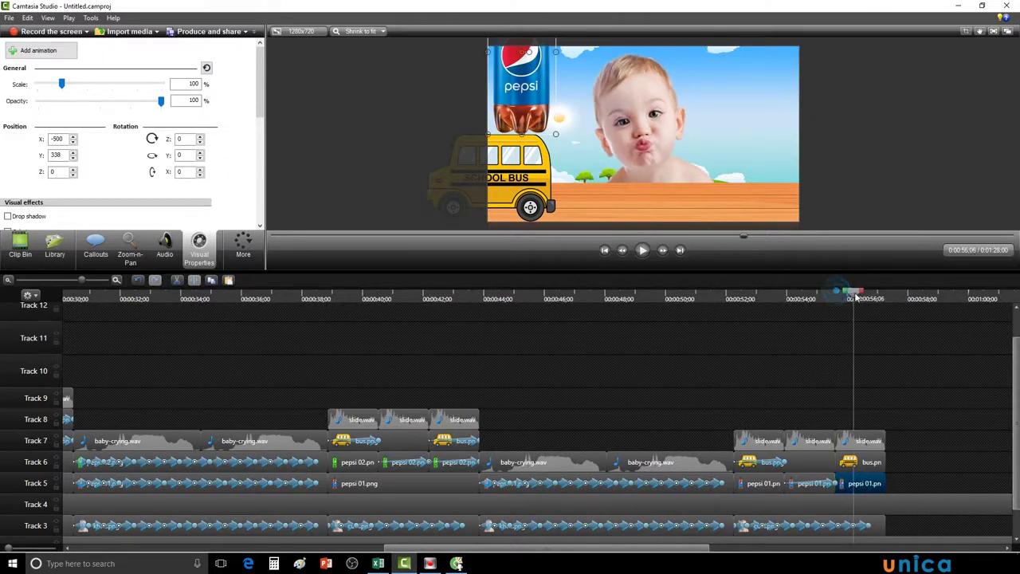
left_click(871, 467)
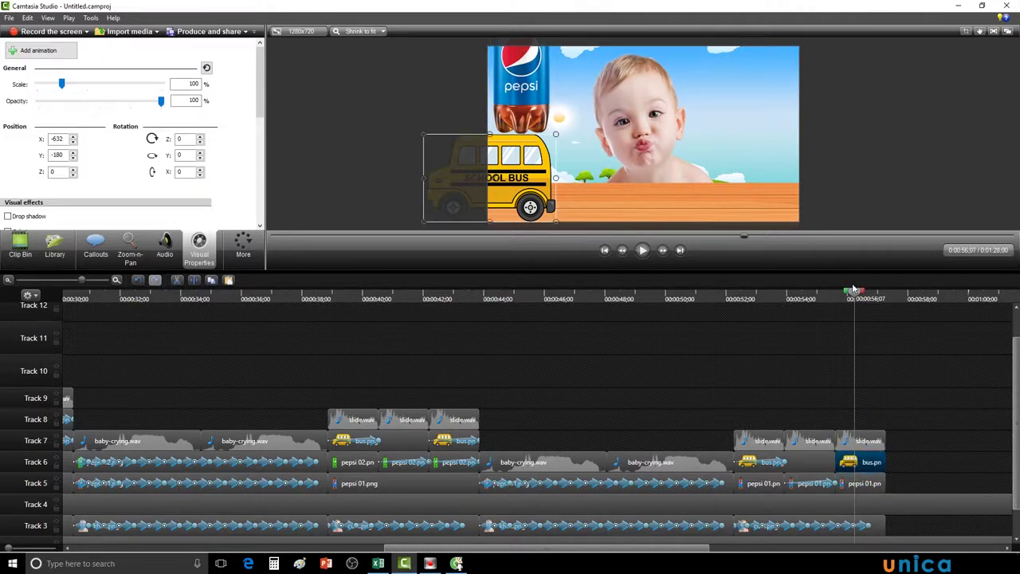
left_click_drag(855, 296, 842, 294)
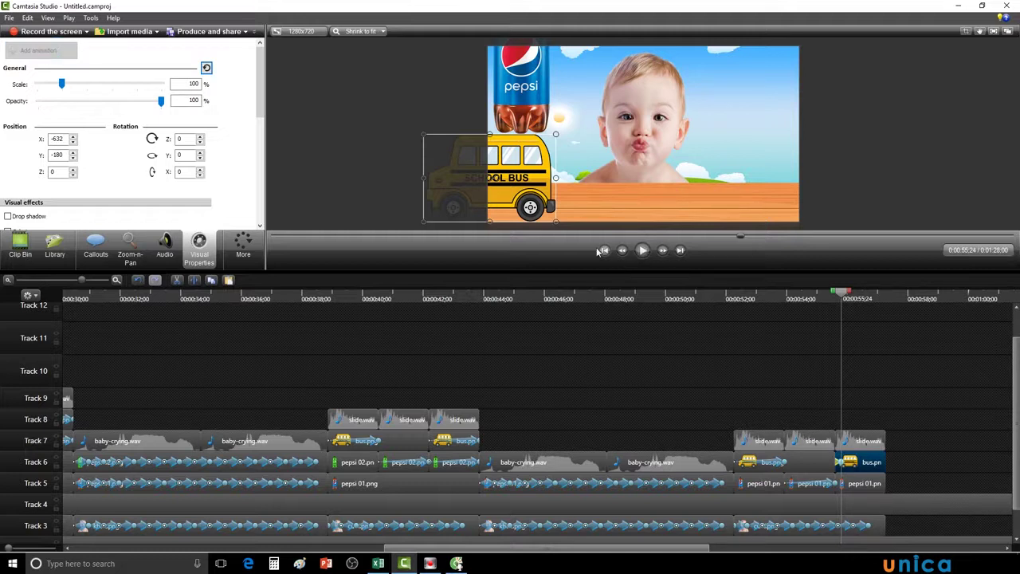
left_click_drag(531, 209, 467, 215)
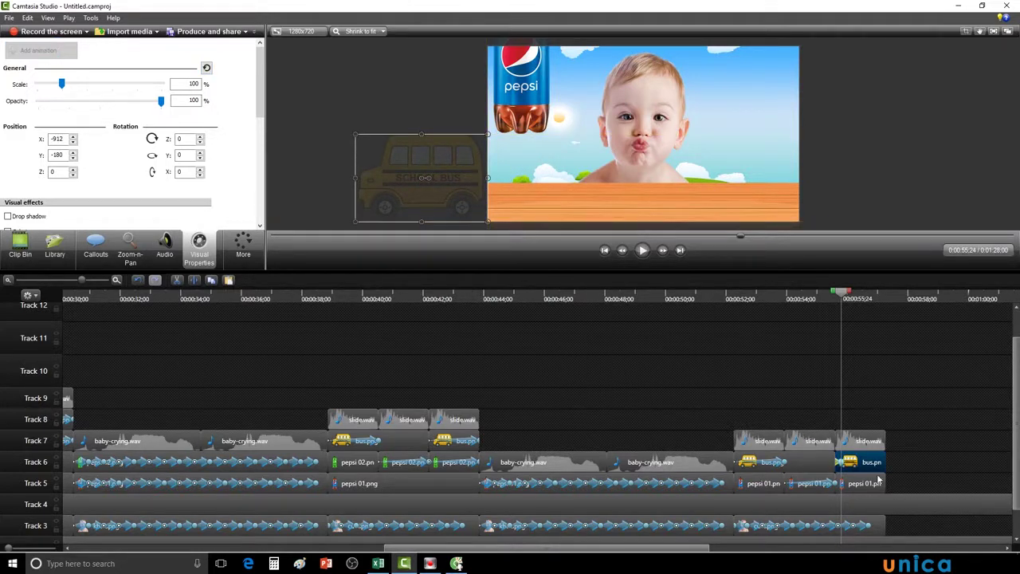
left_click(844, 462)
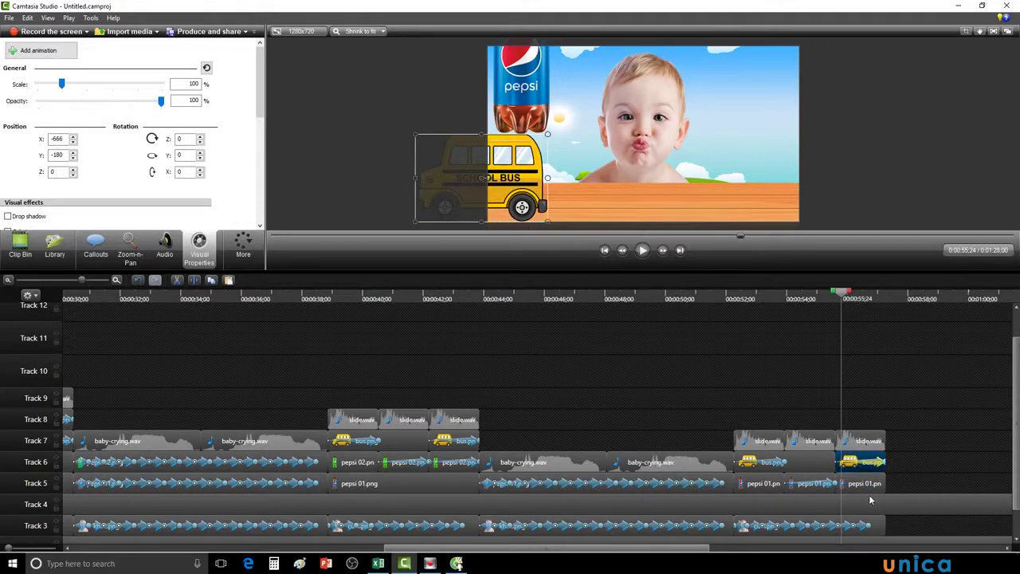
Animate the last pepsi 01 clip leaving with the bus to X -780, Y 338 over its full length, and preview the pickup from 0:00:52;00.
left_click(863, 487)
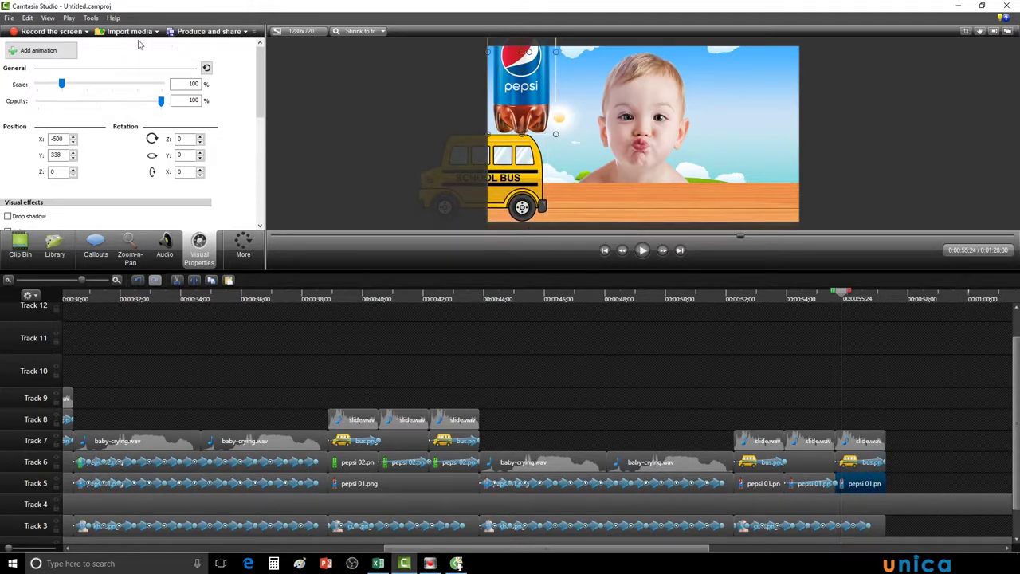
left_click(48, 53)
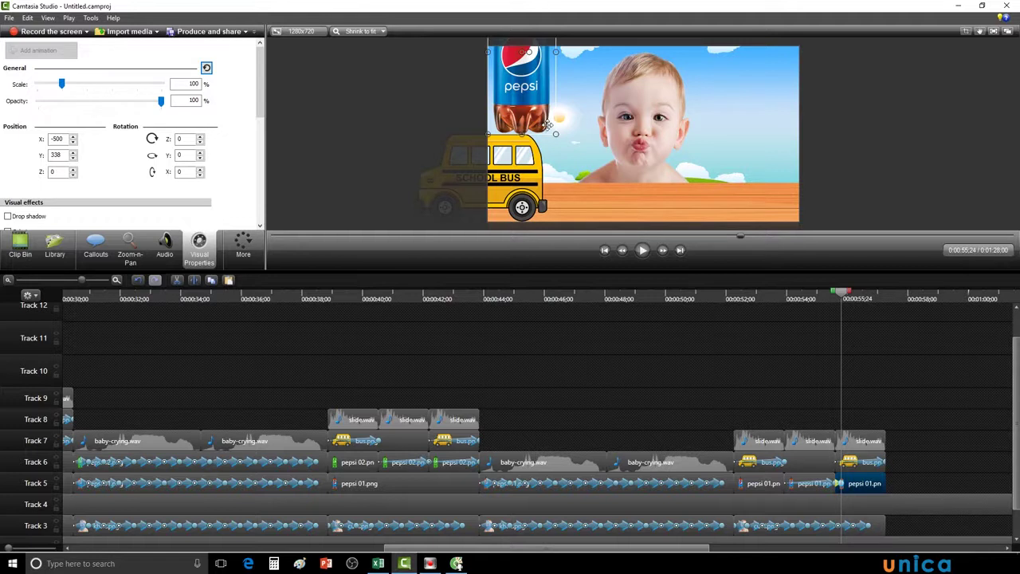
left_click_drag(546, 124, 478, 121)
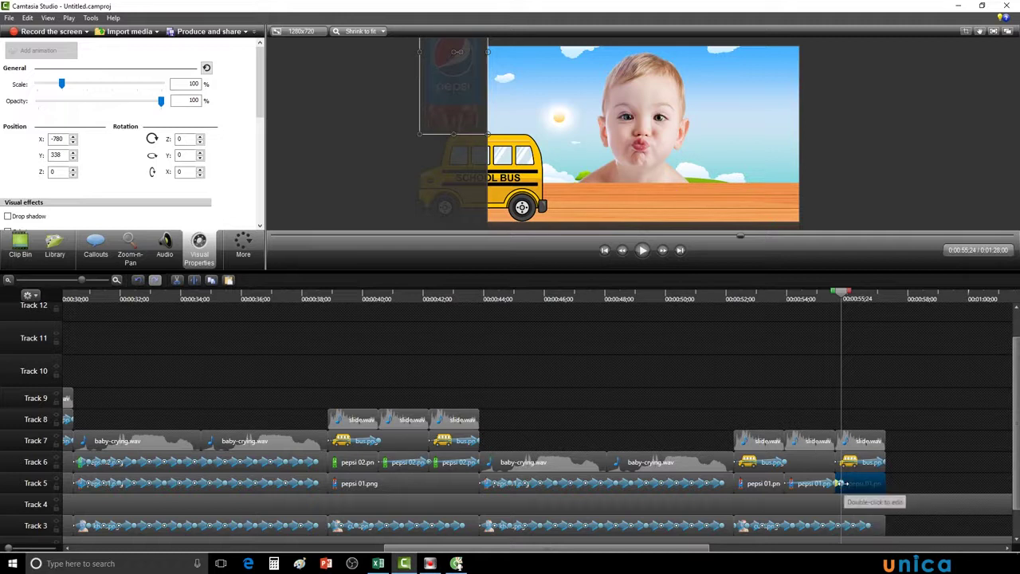
left_click(846, 485)
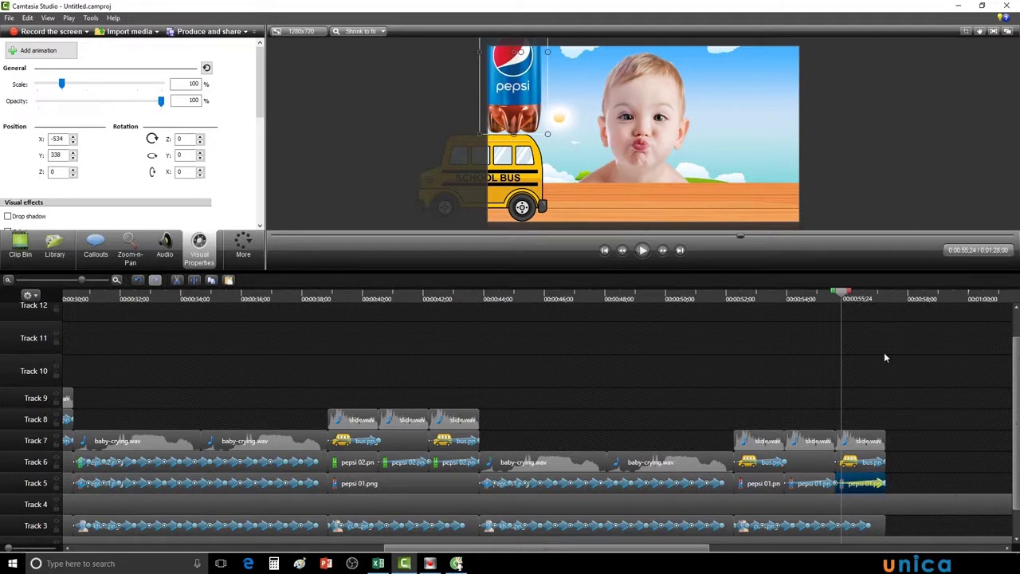
left_click_drag(841, 293, 726, 319)
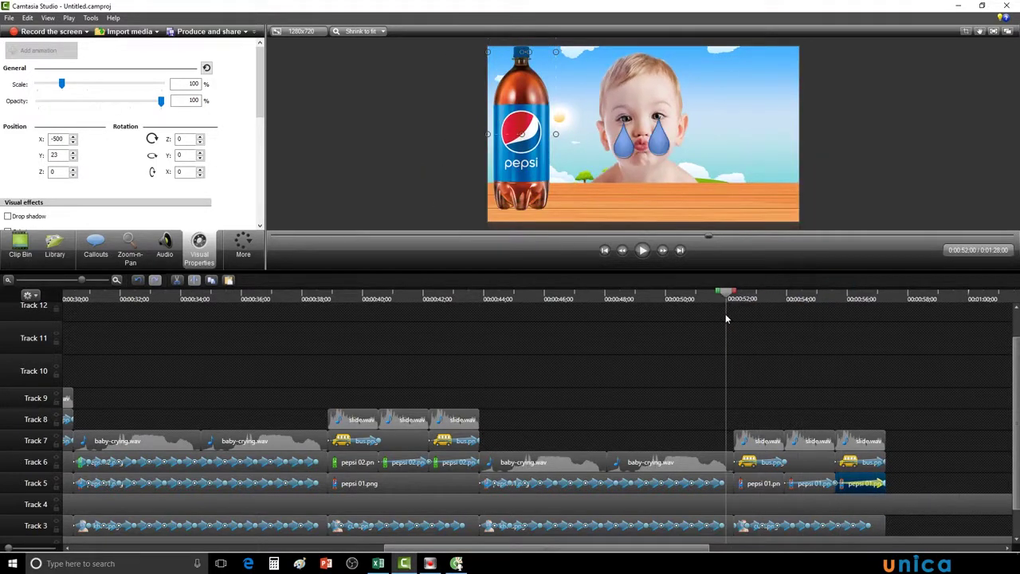
left_click(645, 250)
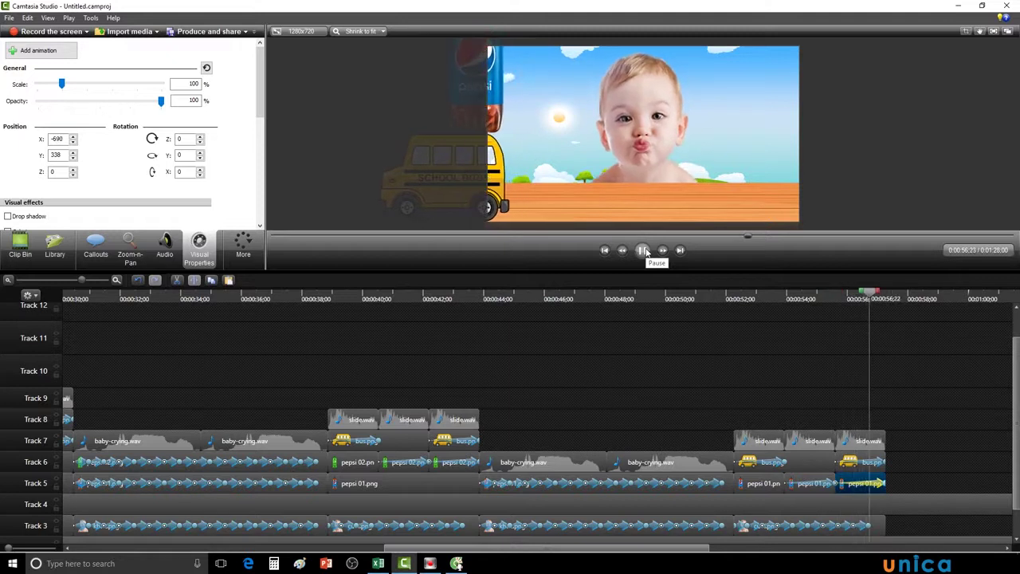
left_click(645, 250)
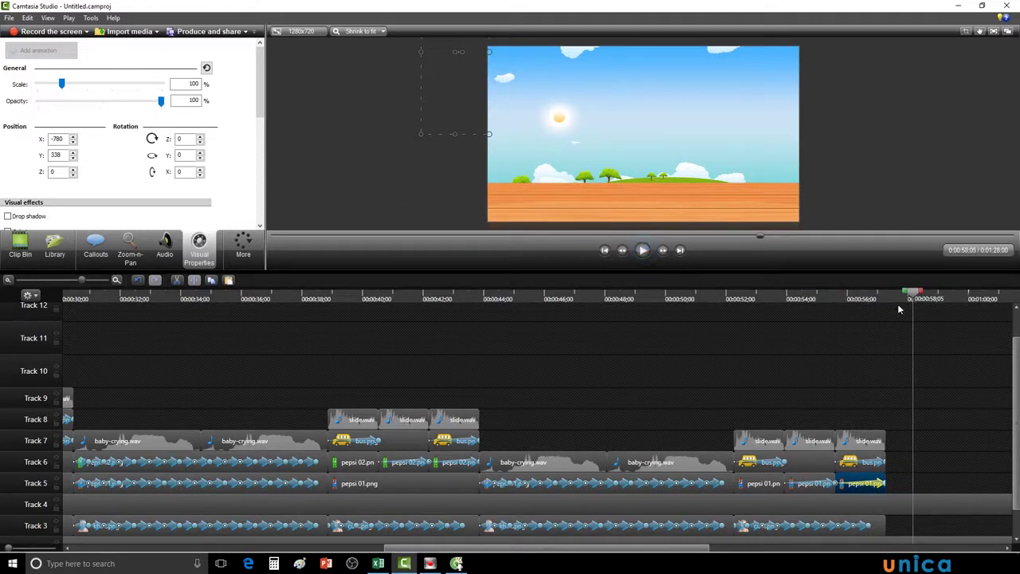
Copy the previous scene's two baby-crying.wav clips and crying baby clip, and paste them at 0:00:57;08.
left_click_drag(917, 296, 893, 306)
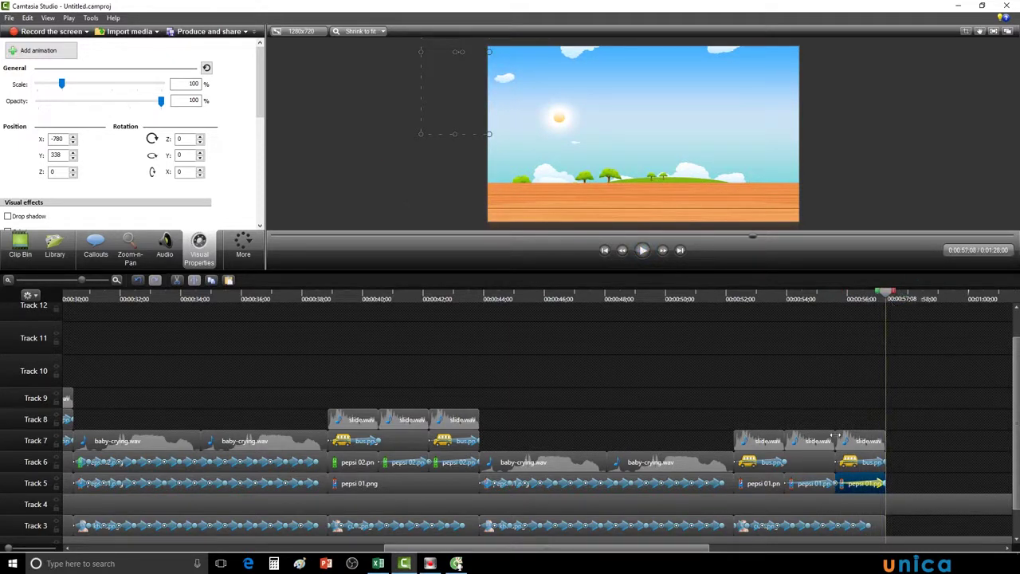
left_click_drag(665, 549, 754, 549)
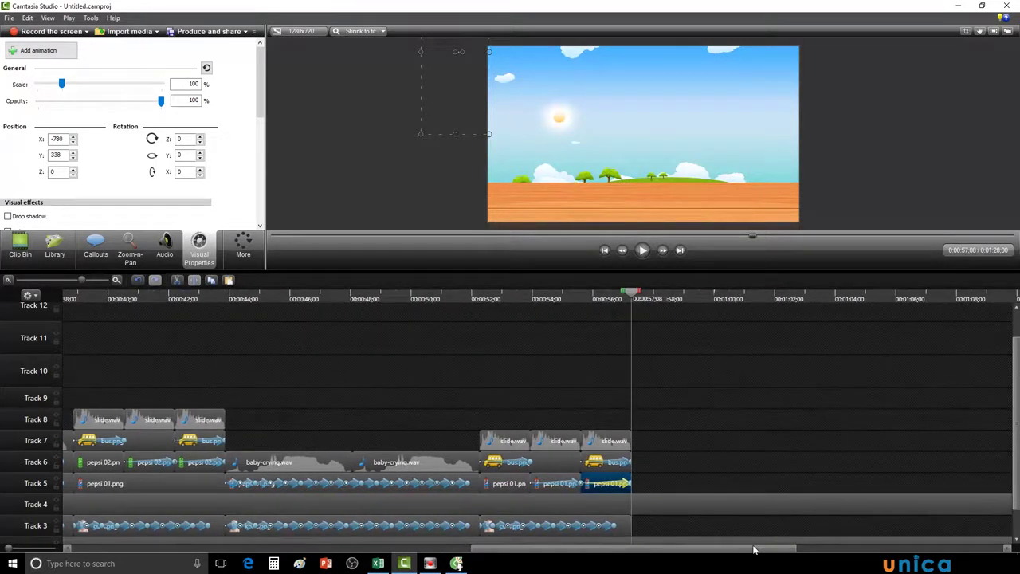
left_click(310, 466)
left_click(382, 466, "ctrl")
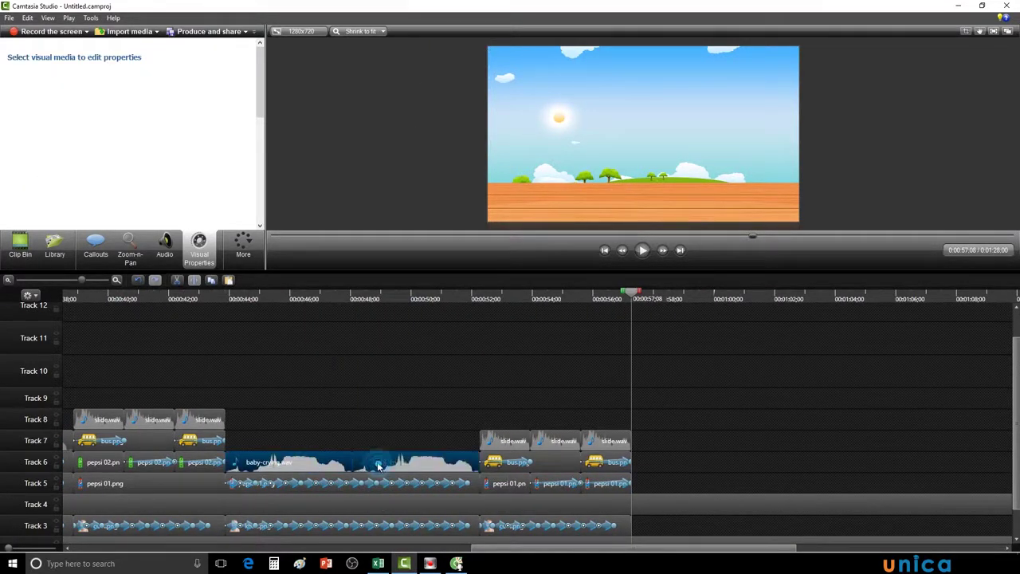
left_click_drag(427, 471, 474, 522)
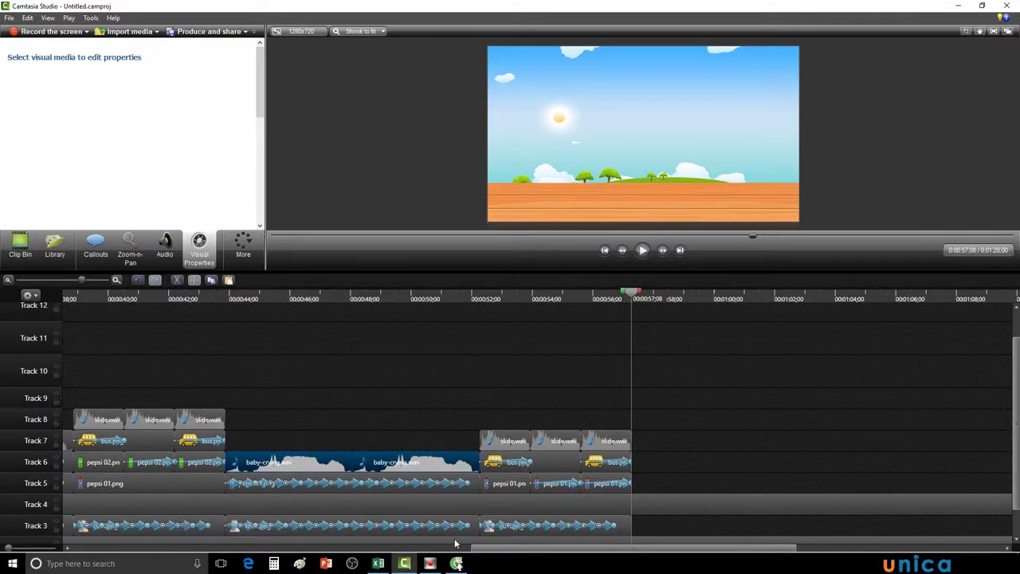
left_click(468, 528)
right_click(468, 527)
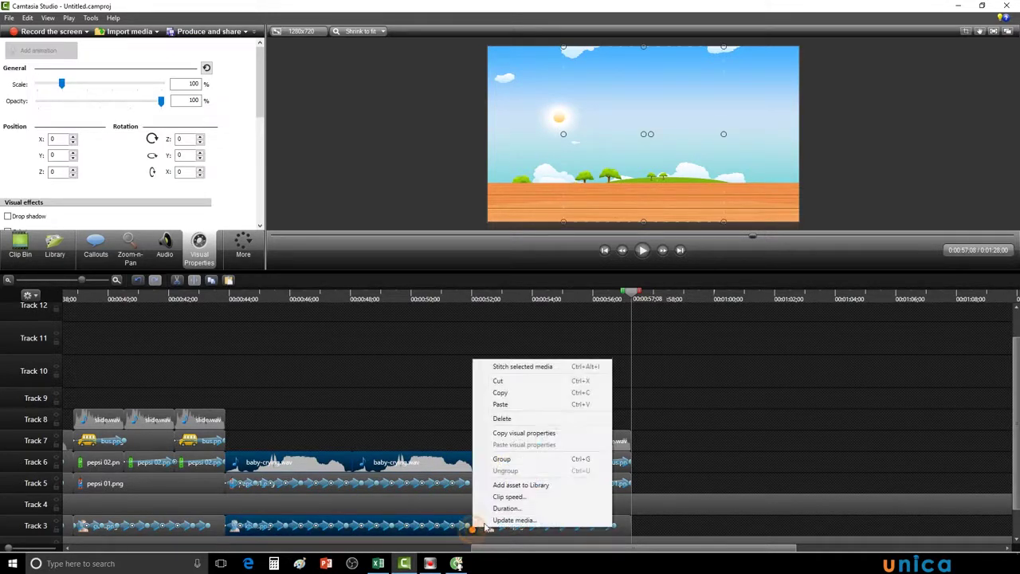
left_click(513, 402)
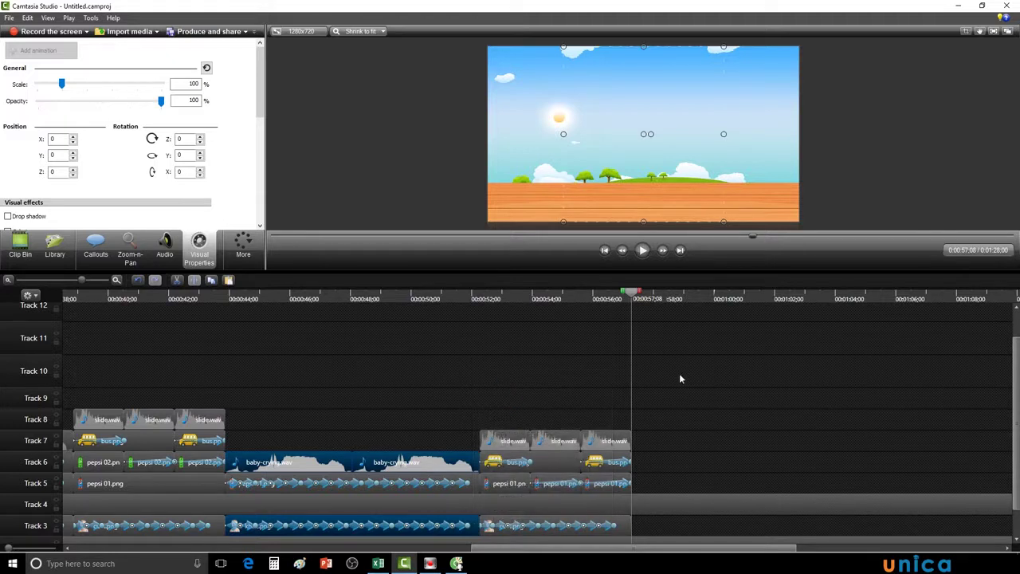
key("ctrl+v")
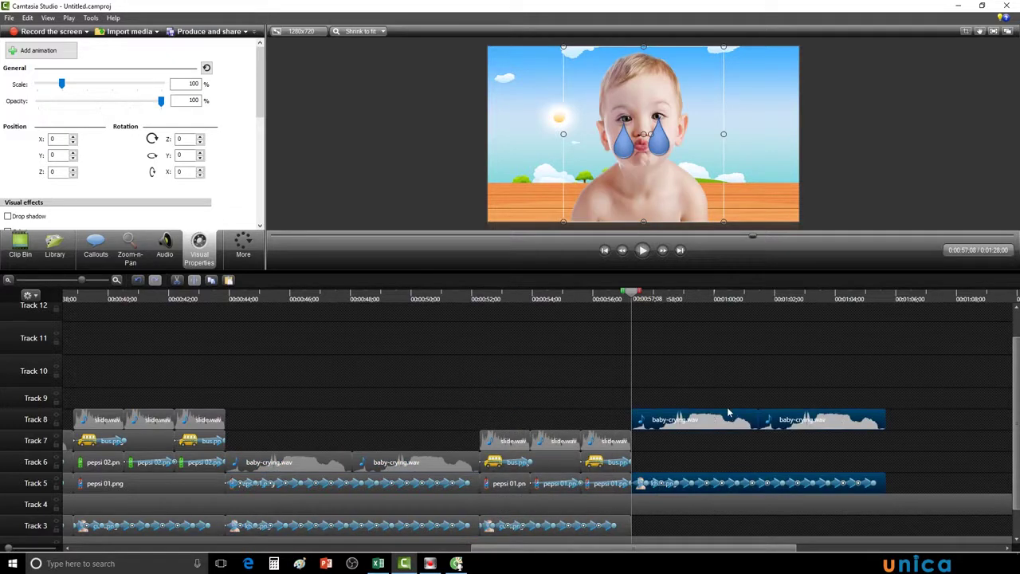
Move the pasted baby clip to Track 3 and both baby-crying.wav clips to Track 5, and play back the crying scene.
left_click(717, 483)
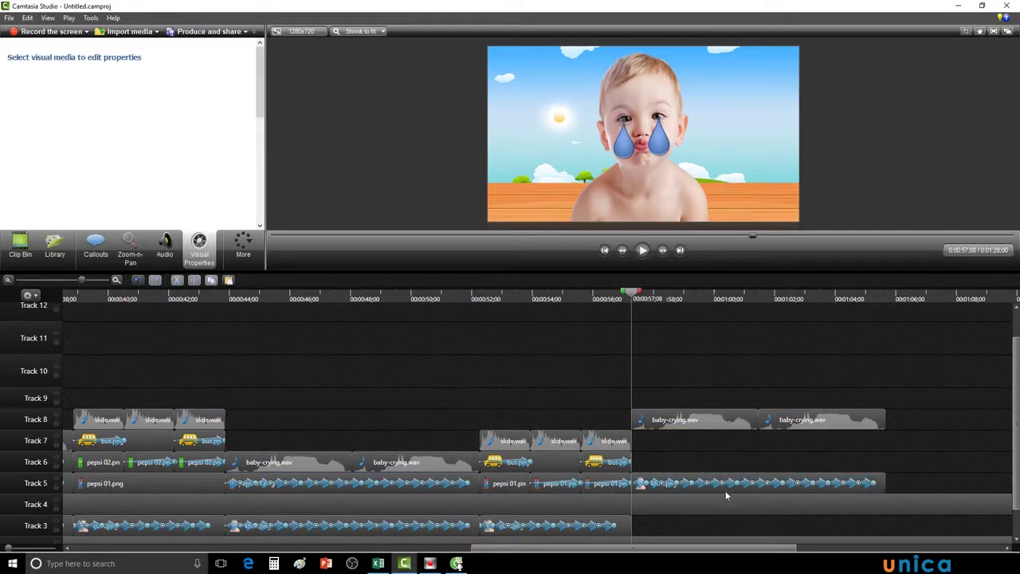
left_click_drag(725, 487, 725, 525)
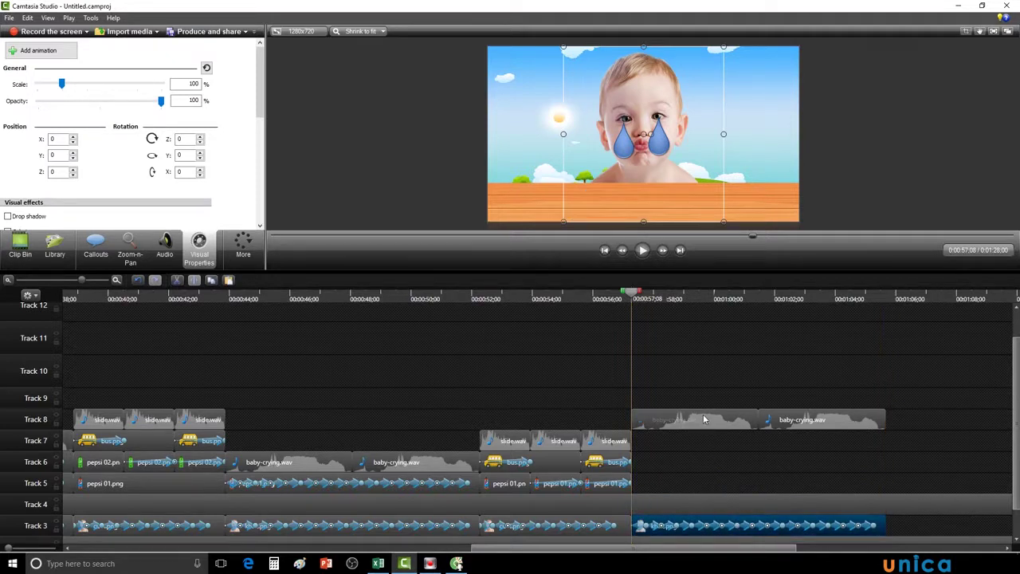
left_click_drag(704, 420, 705, 483)
left_click_drag(798, 415, 802, 483)
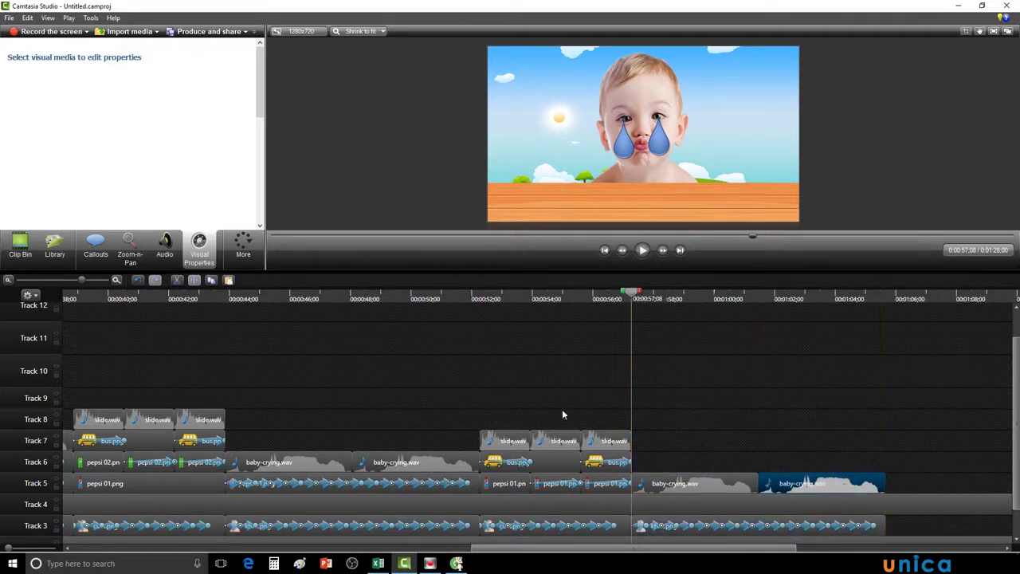
left_click(643, 251)
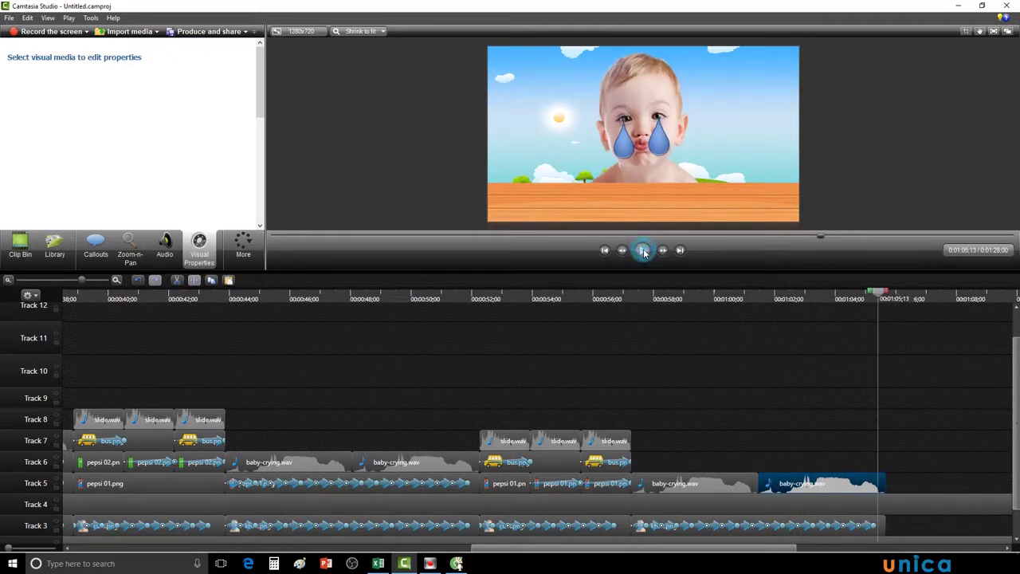
left_click(644, 252)
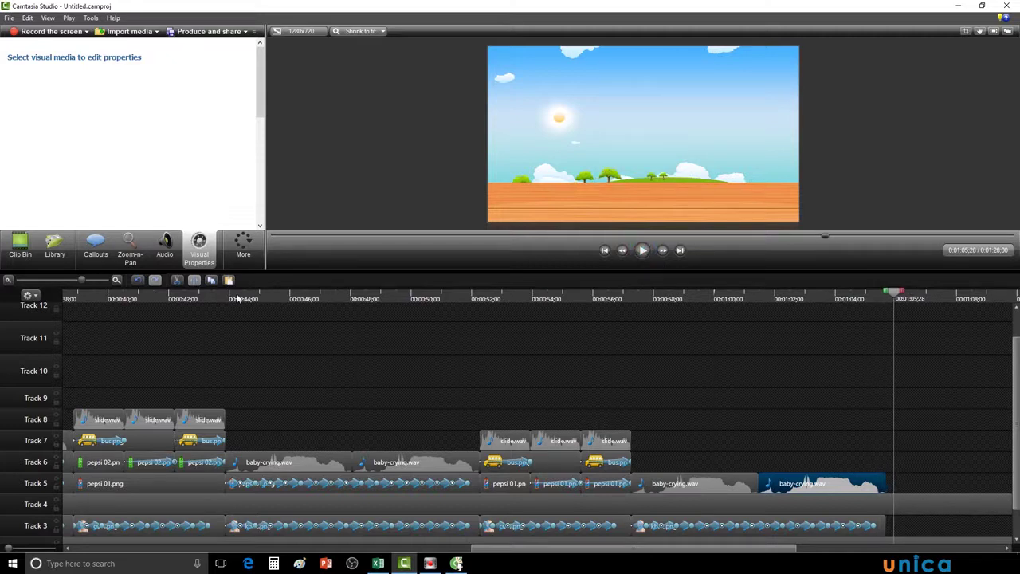
Place the playhead at 0:01:05;20, at the end of the last baby-crying.wav clip.
left_click_drag(82, 282, 76, 282)
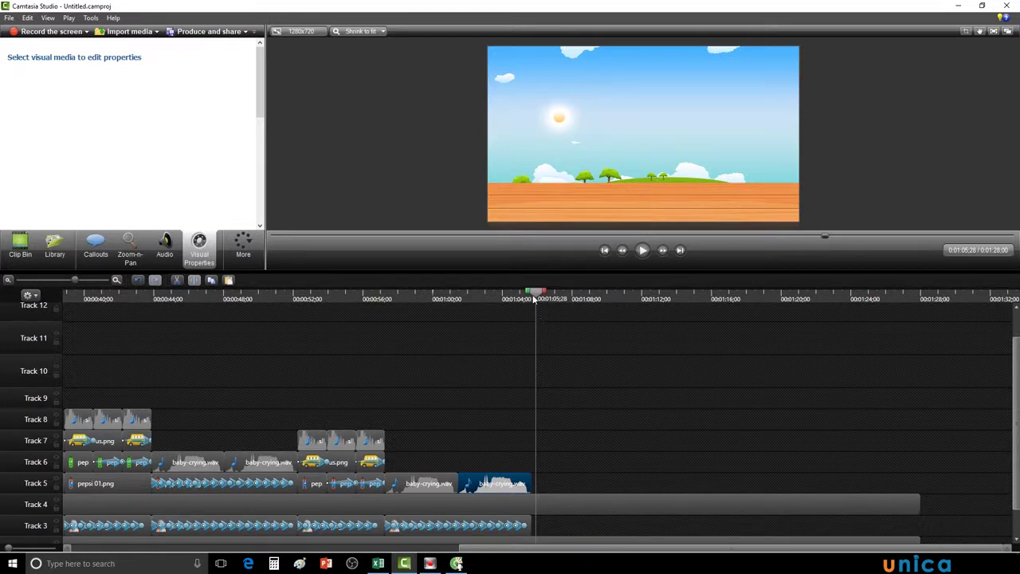
left_click_drag(536, 295, 895, 352)
left_click_drag(784, 366, 514, 422)
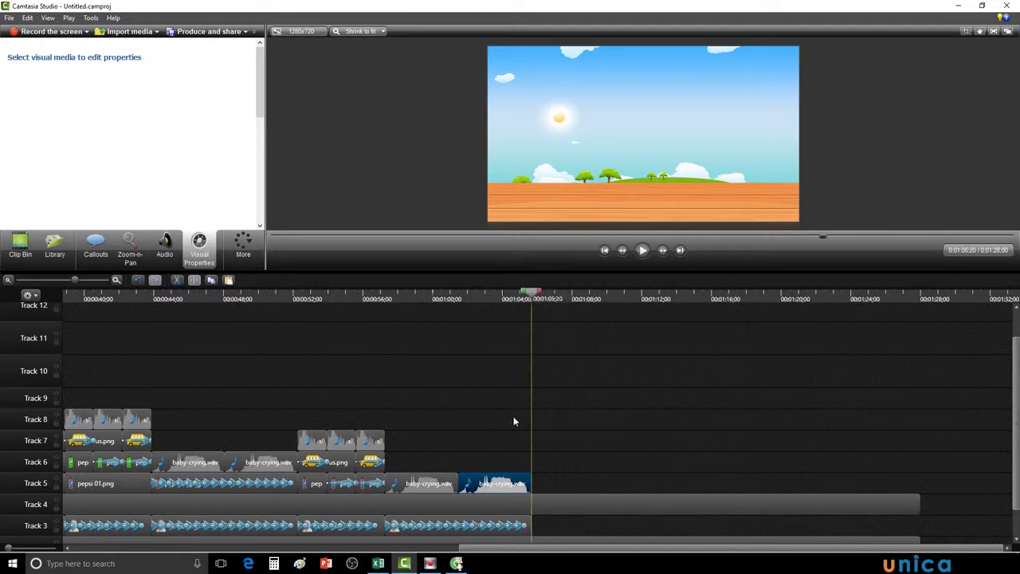